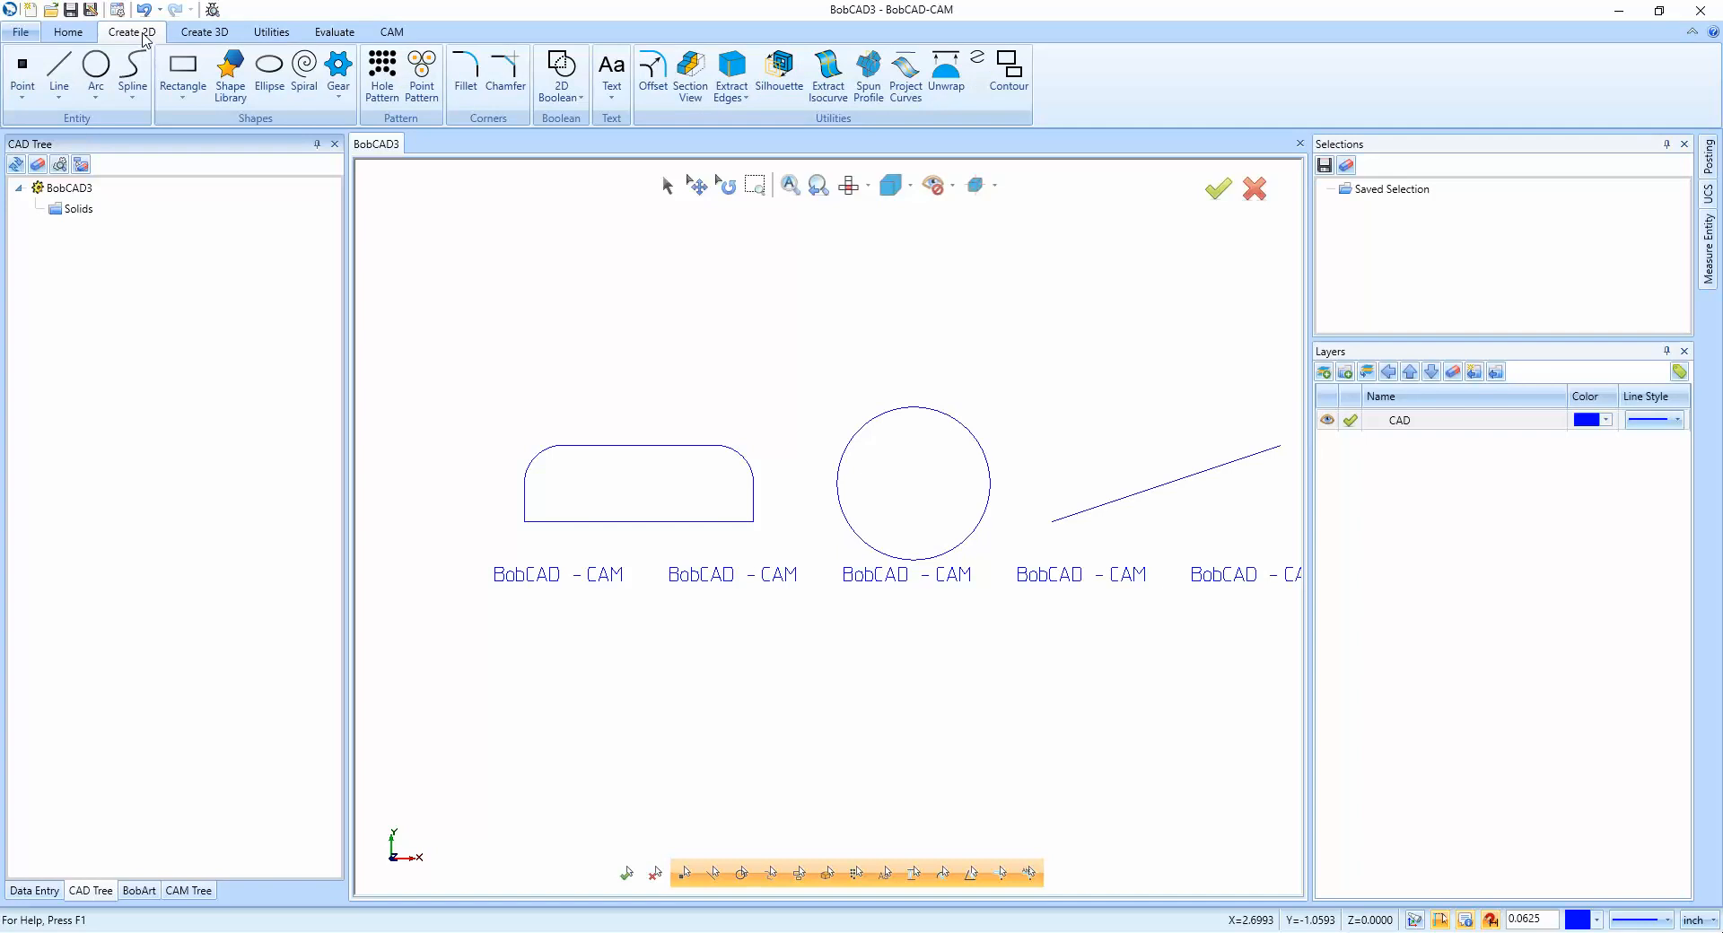
Start a text entity reading "BobCAD-CAM" in the Windows font Arial Black.
{"action": "left_click", "coordinate": [612, 71]}
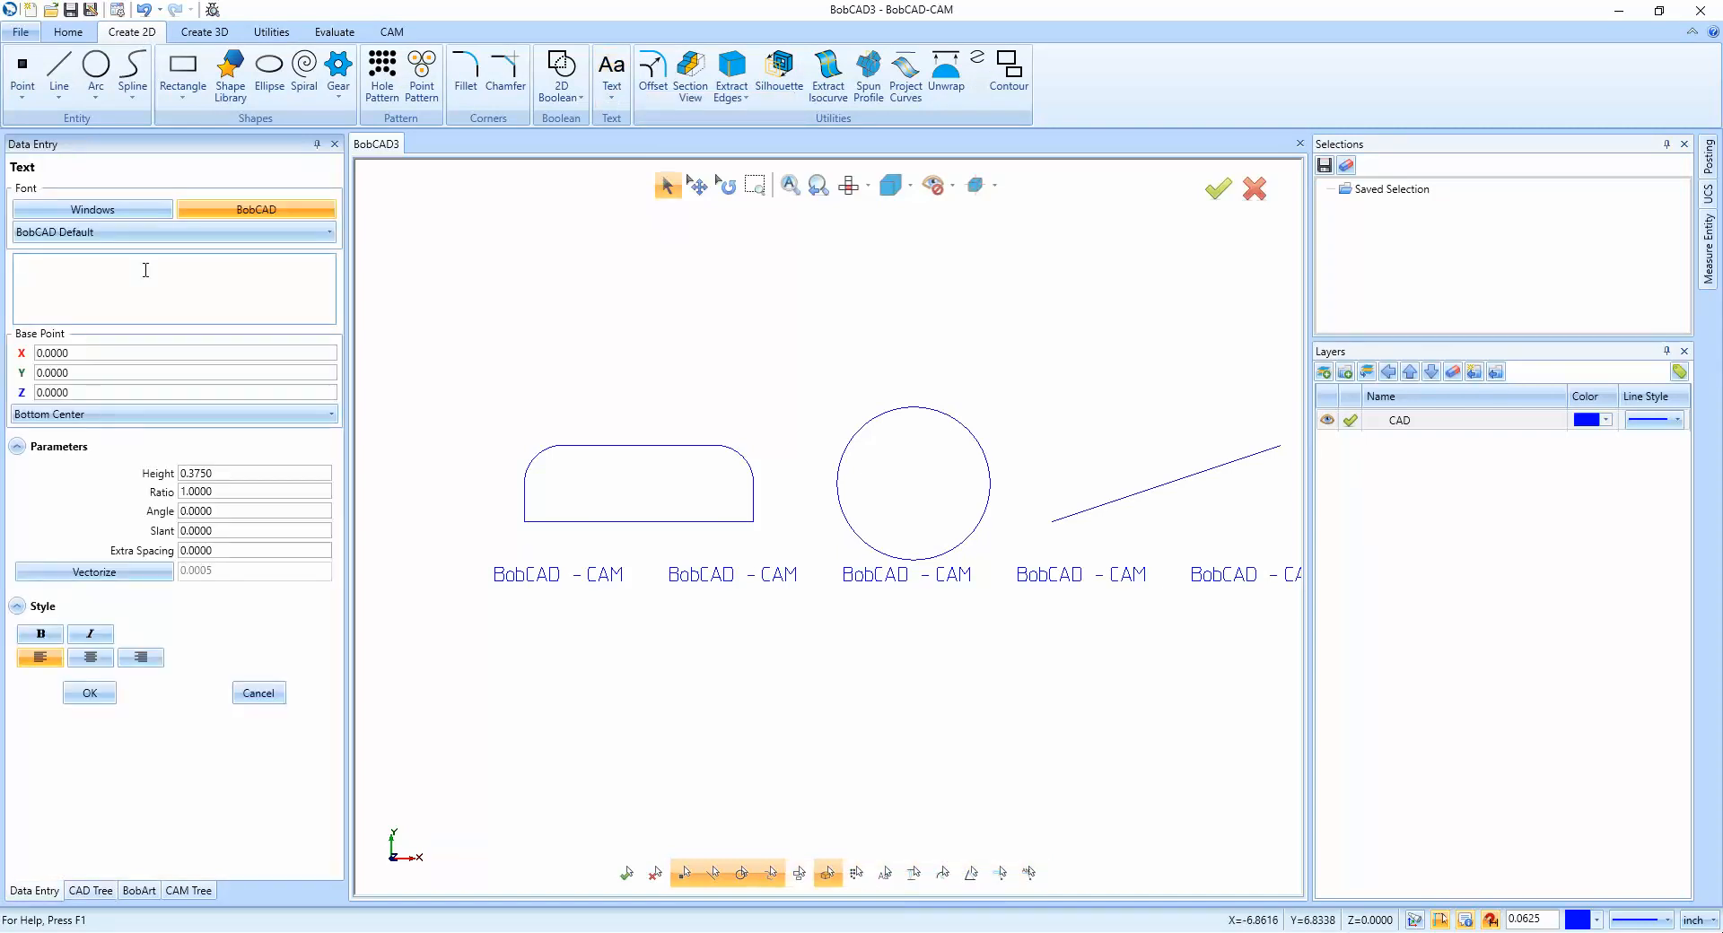
{"action": "type", "text": "BobCAD-CAM"}
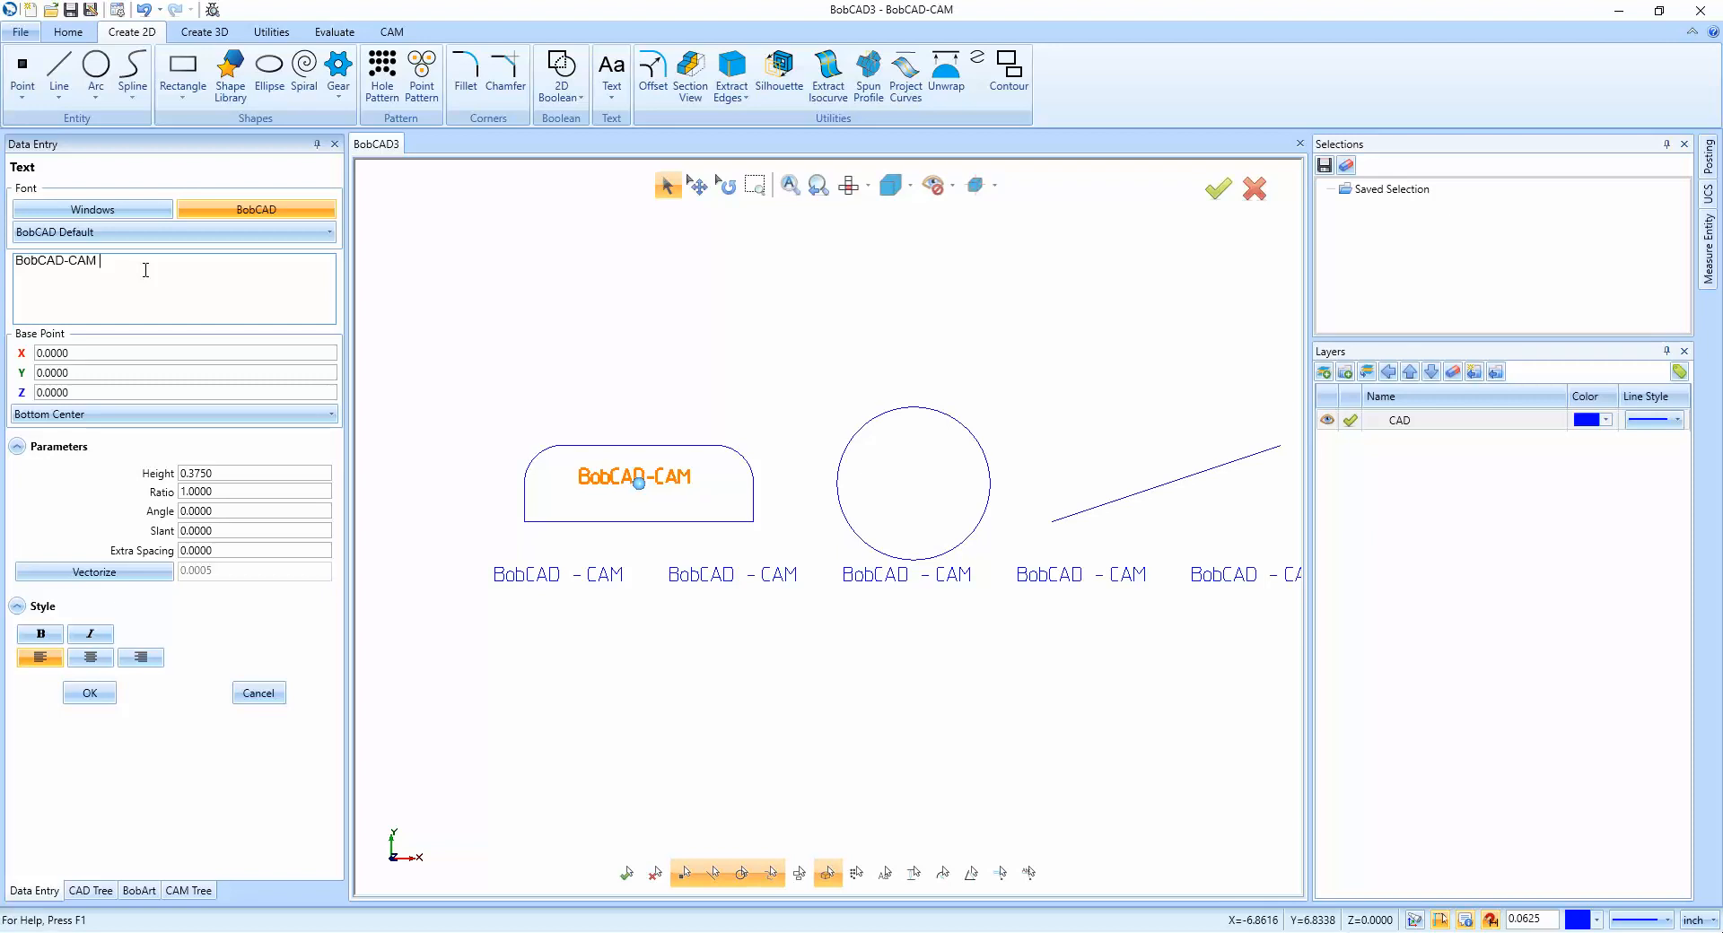
{"action": "left_click", "coordinate": [128, 212]}
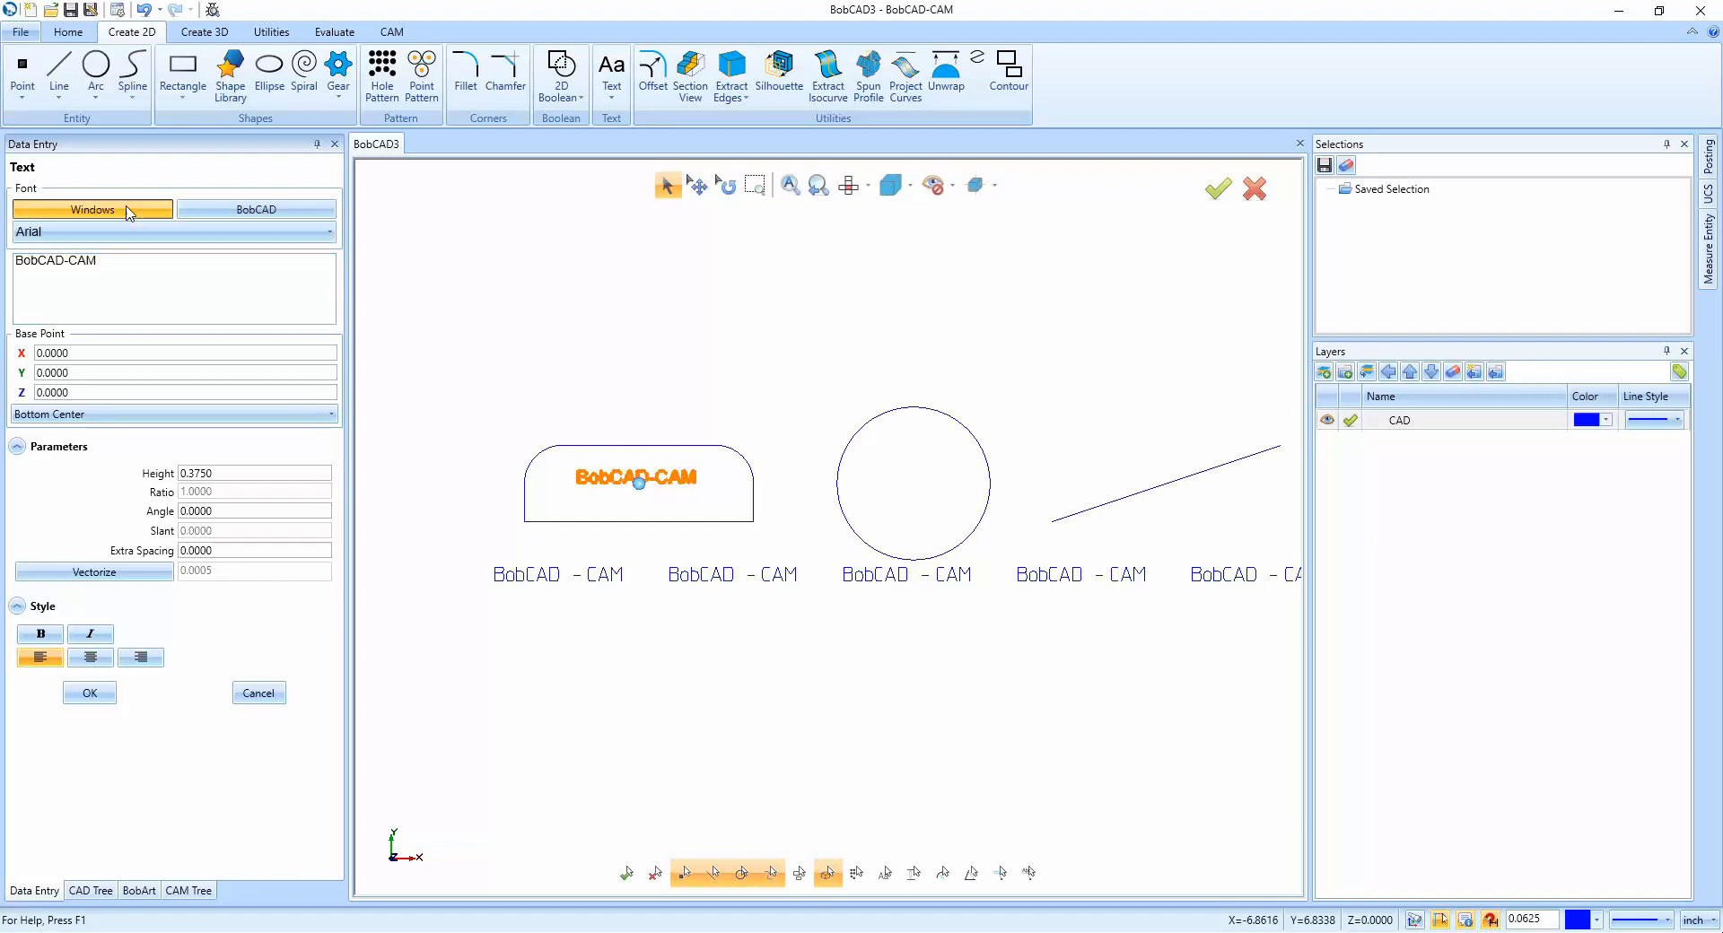
{"action": "left_click", "coordinate": [205, 234]}
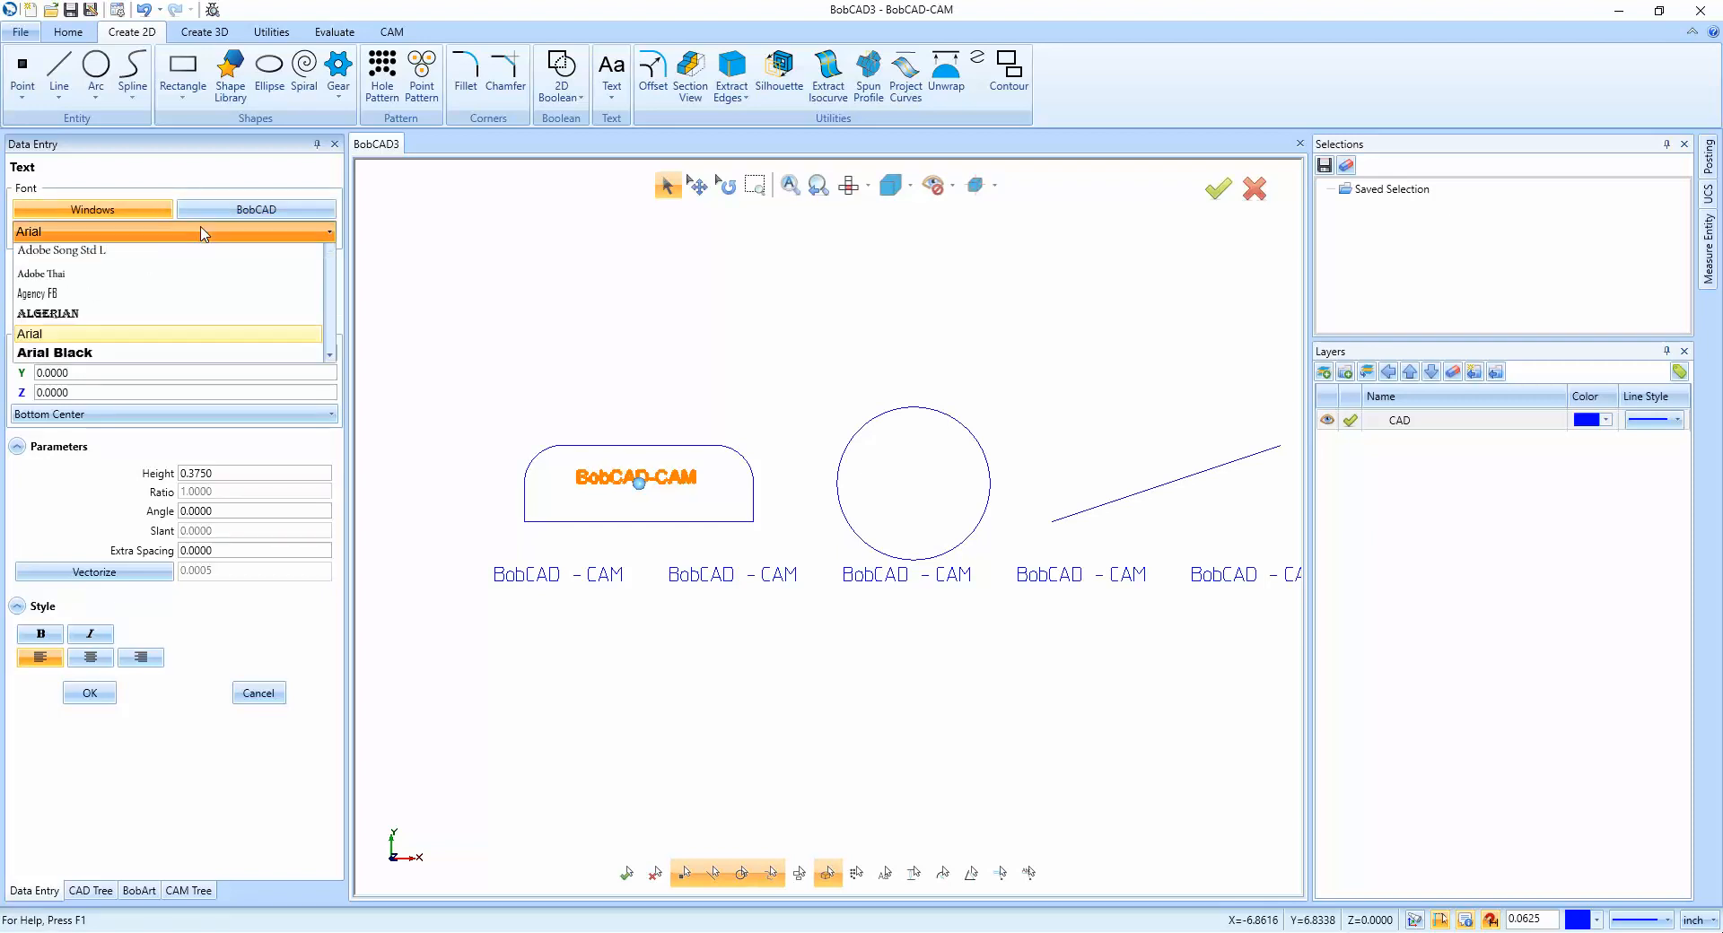
{"action": "scroll", "coordinate": [189, 358], "scroll_direction": "down", "scroll_amount": 1}
{"action": "left_click", "coordinate": [182, 334]}
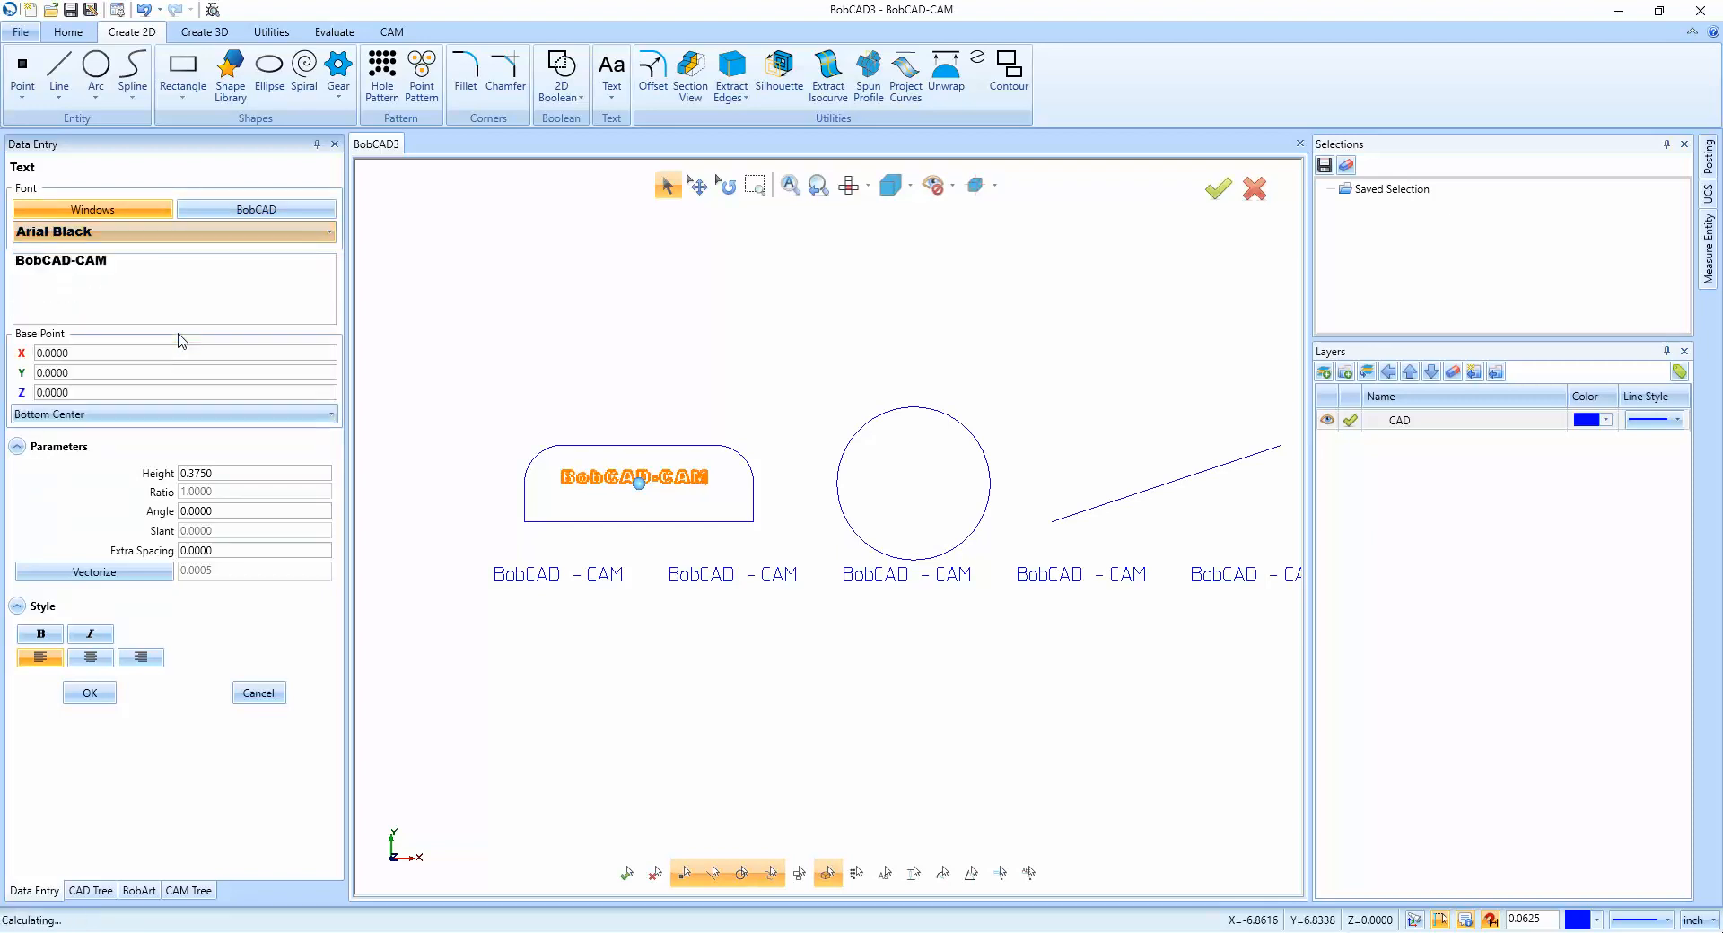
Place the text above the rounded rectangle with its base point at X -2, Y 4.125 and create it.
{"action": "left_click", "coordinate": [563, 325]}
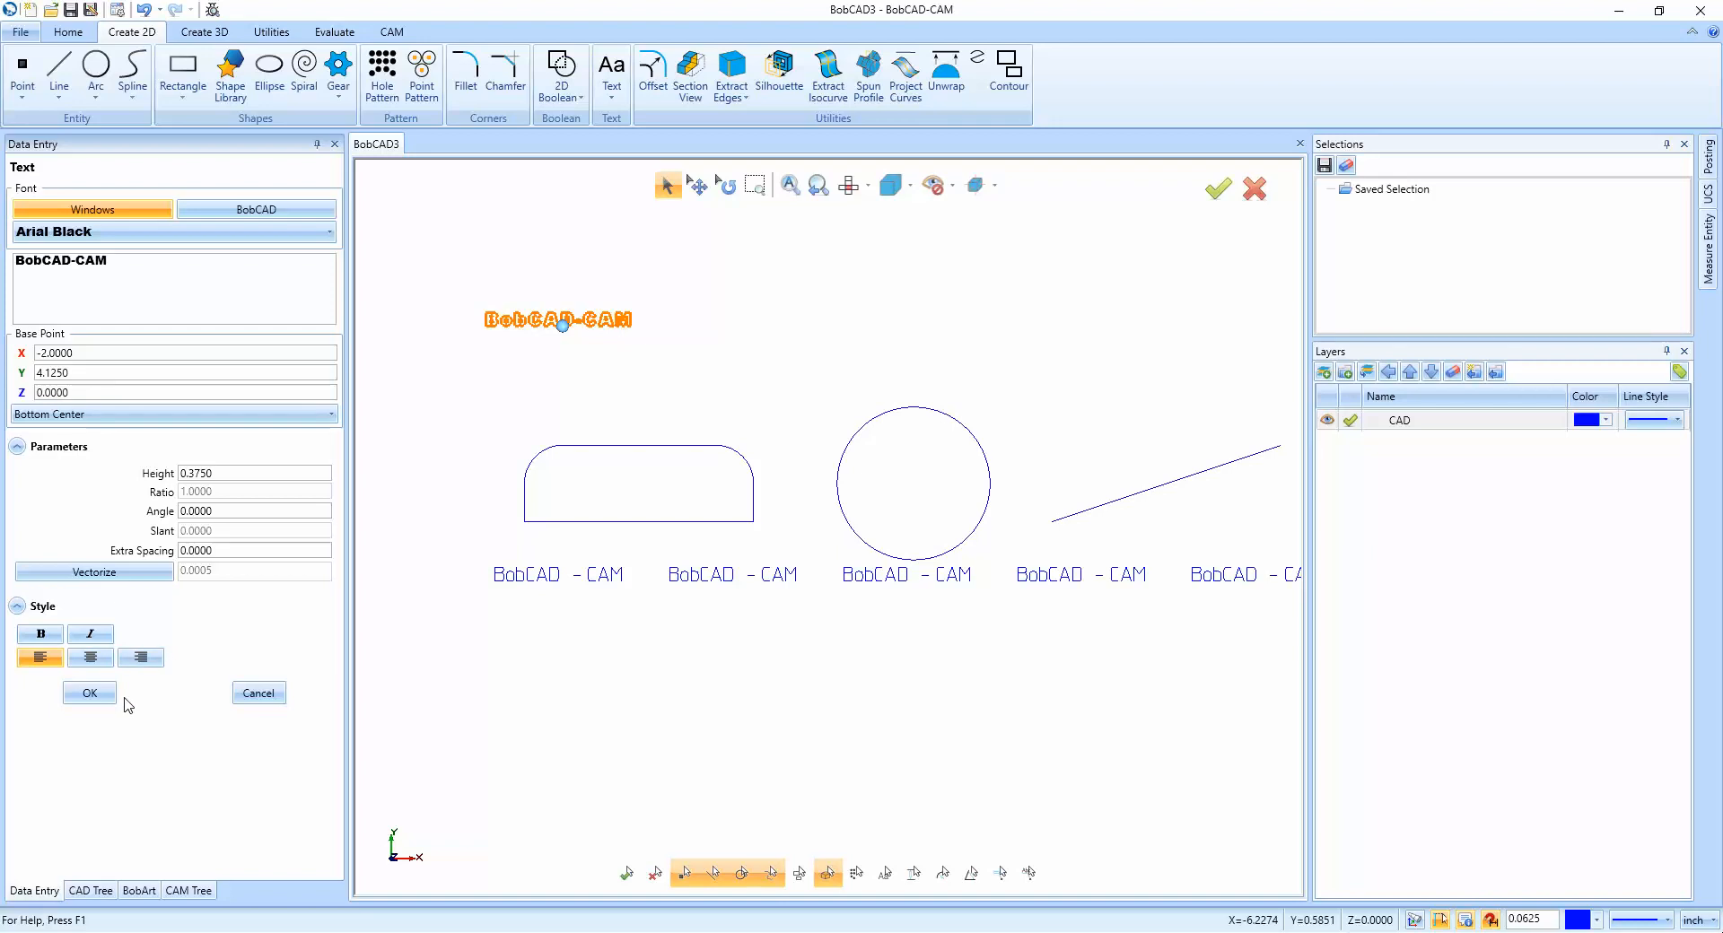
{"action": "left_click", "coordinate": [90, 693]}
{"action": "left_click", "coordinate": [258, 694]}
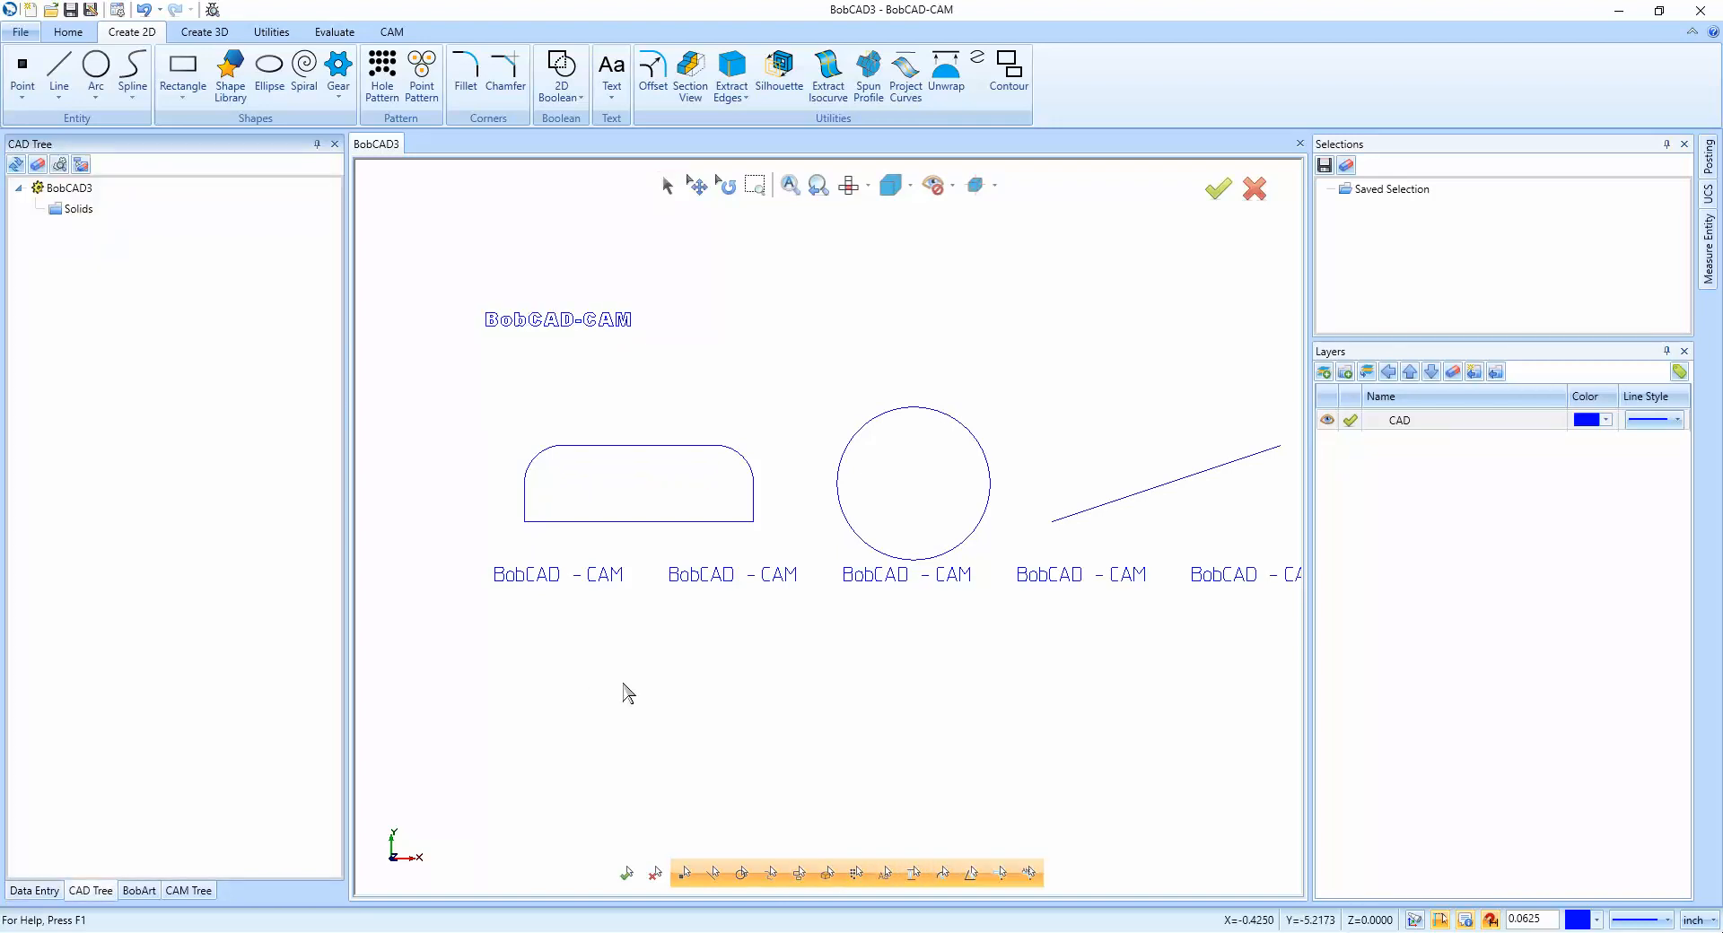
Modify the text above the rounded rectangle to use the Windows font Colonna MT.
{"action": "scroll", "coordinate": [892, 619], "scroll_direction": "up", "scroll_amount": 1}
{"action": "scroll", "coordinate": [661, 392], "scroll_direction": "up", "scroll_amount": 2}
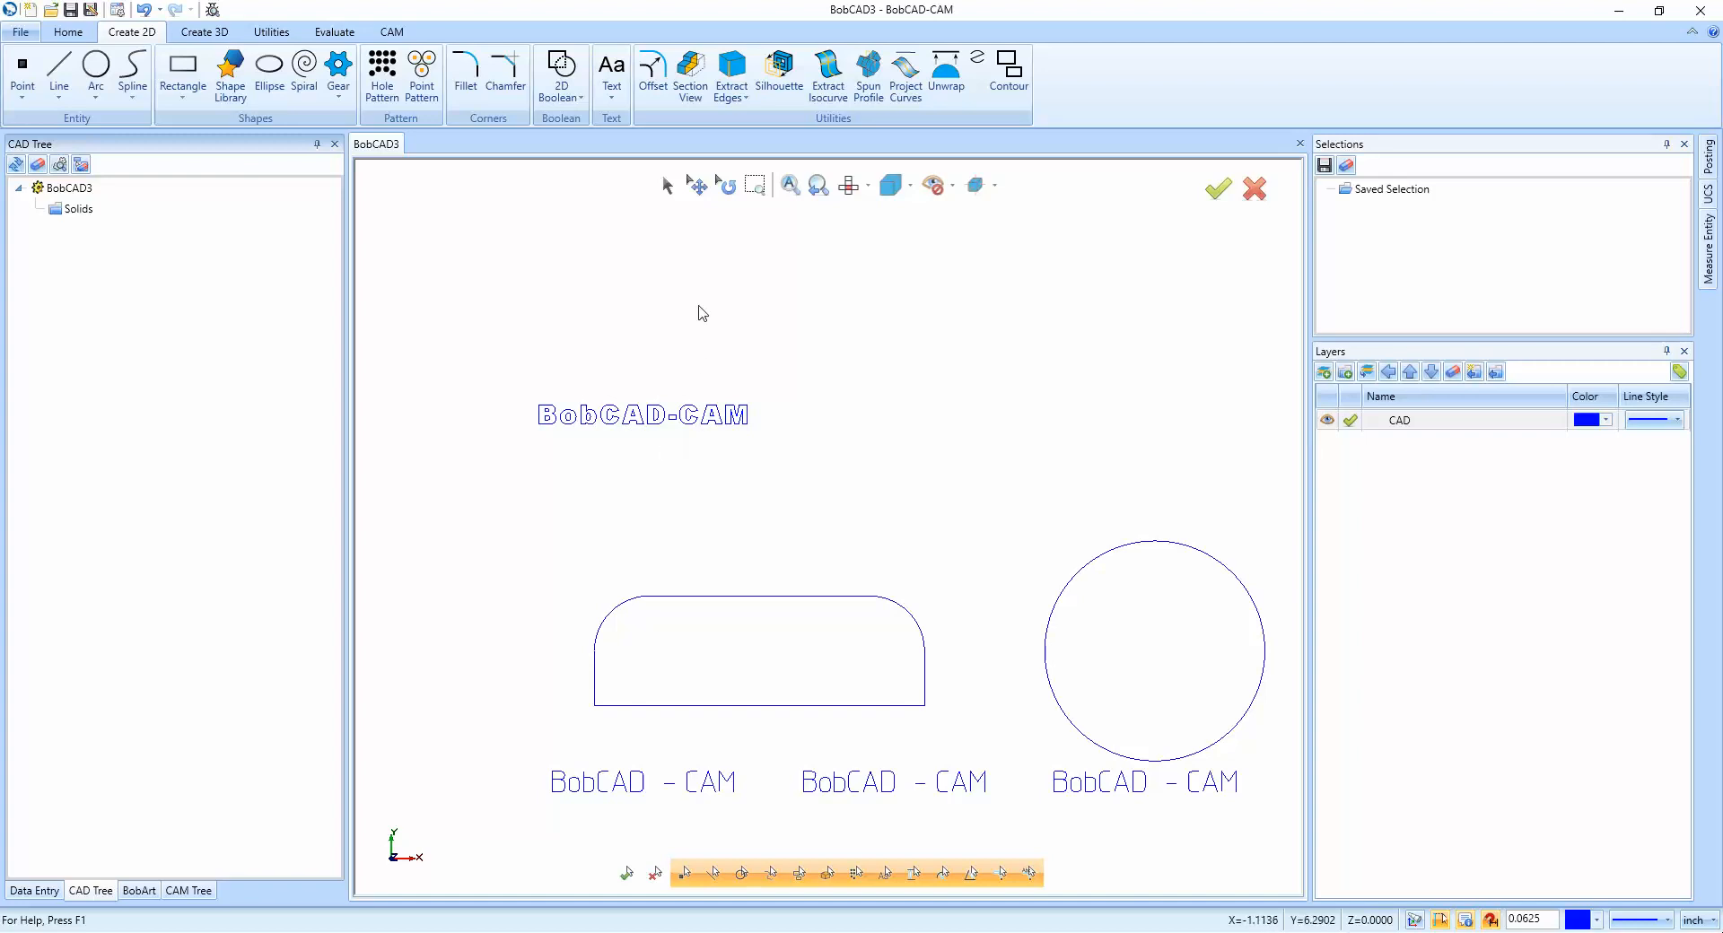
{"action": "left_click", "coordinate": [669, 185]}
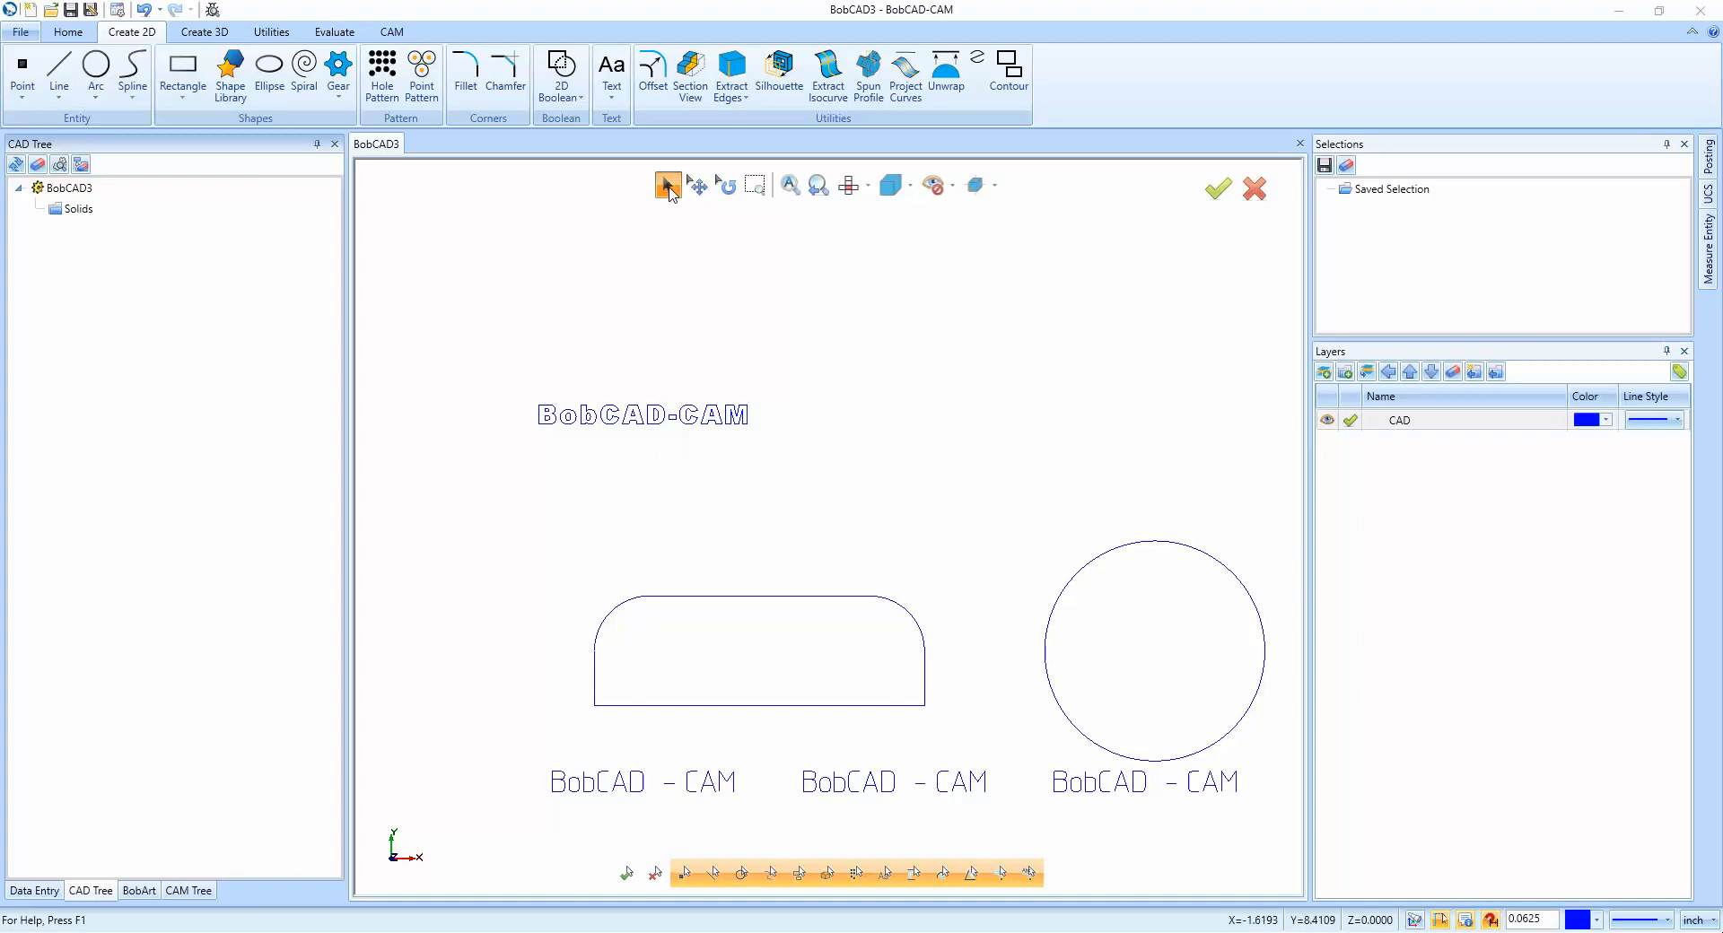
{"action": "left_click", "coordinate": [652, 420]}
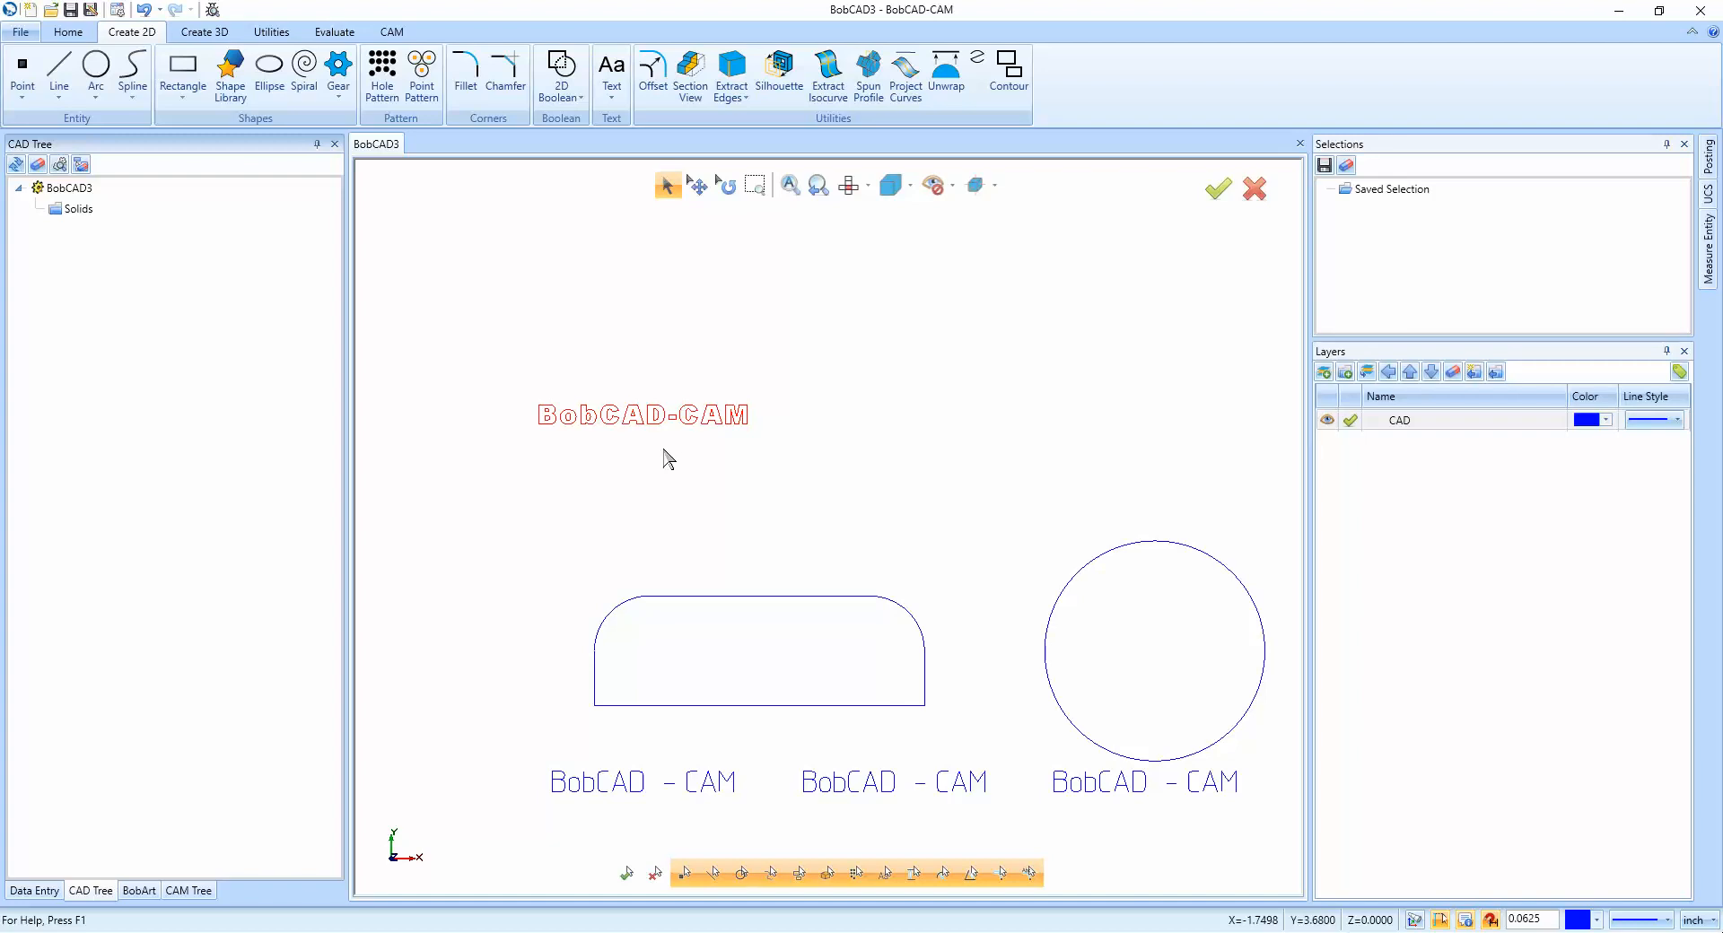
{"action": "right_click", "coordinate": [734, 314]}
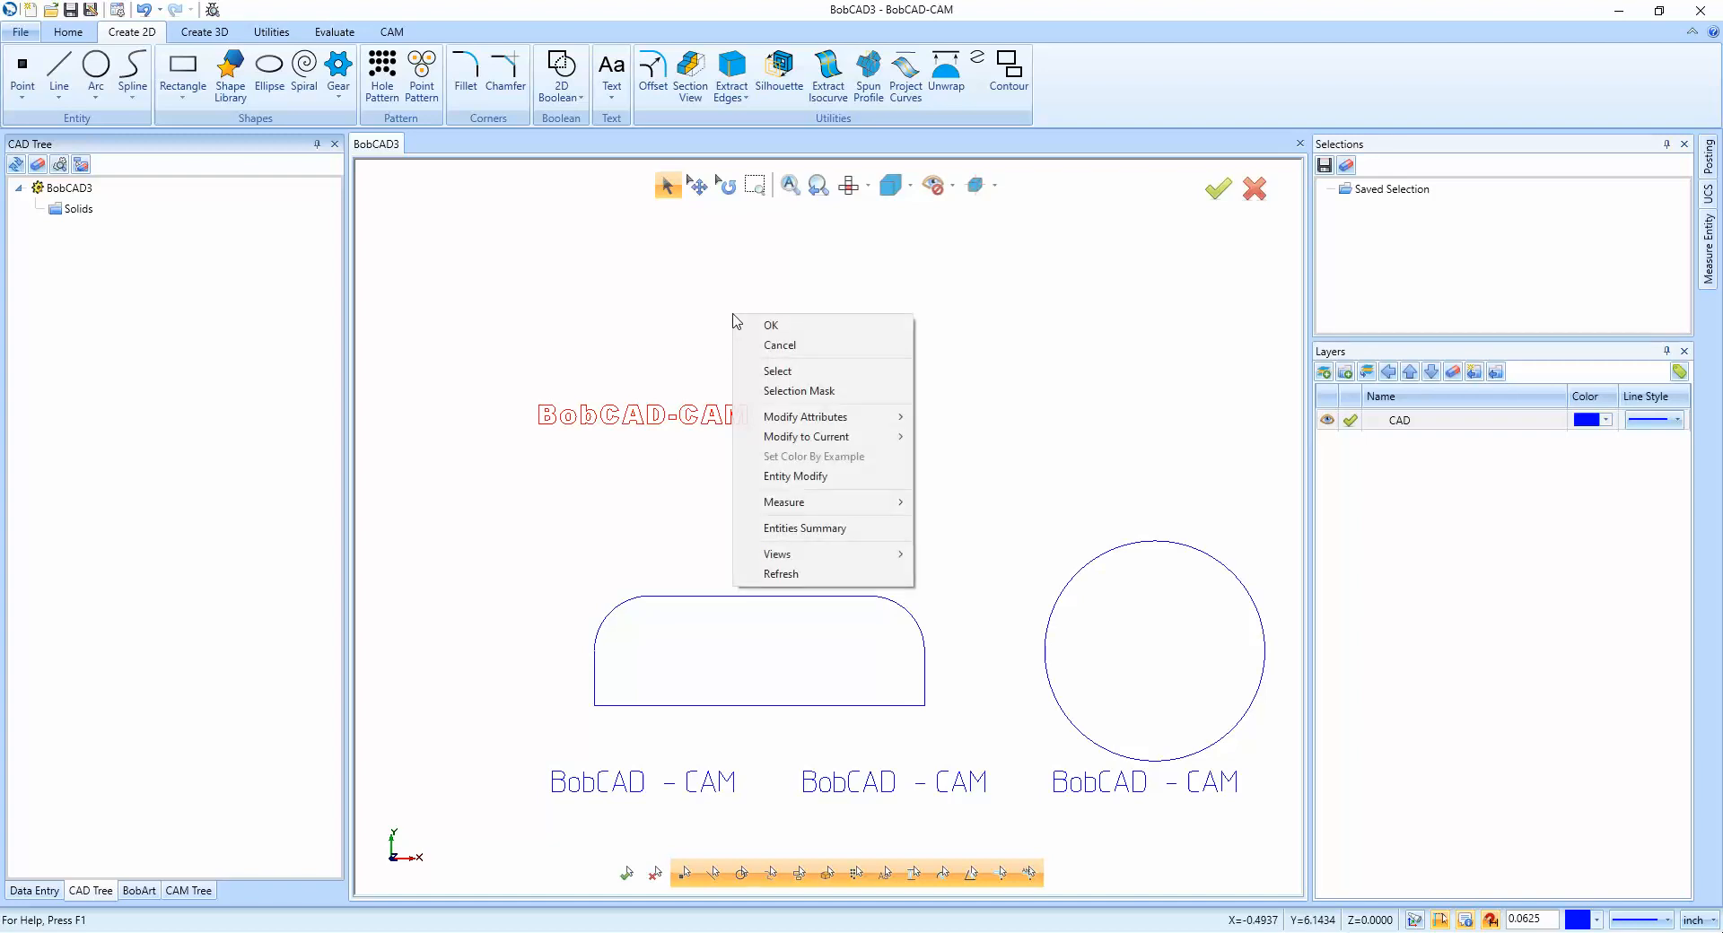
{"action": "left_click", "coordinate": [842, 476]}
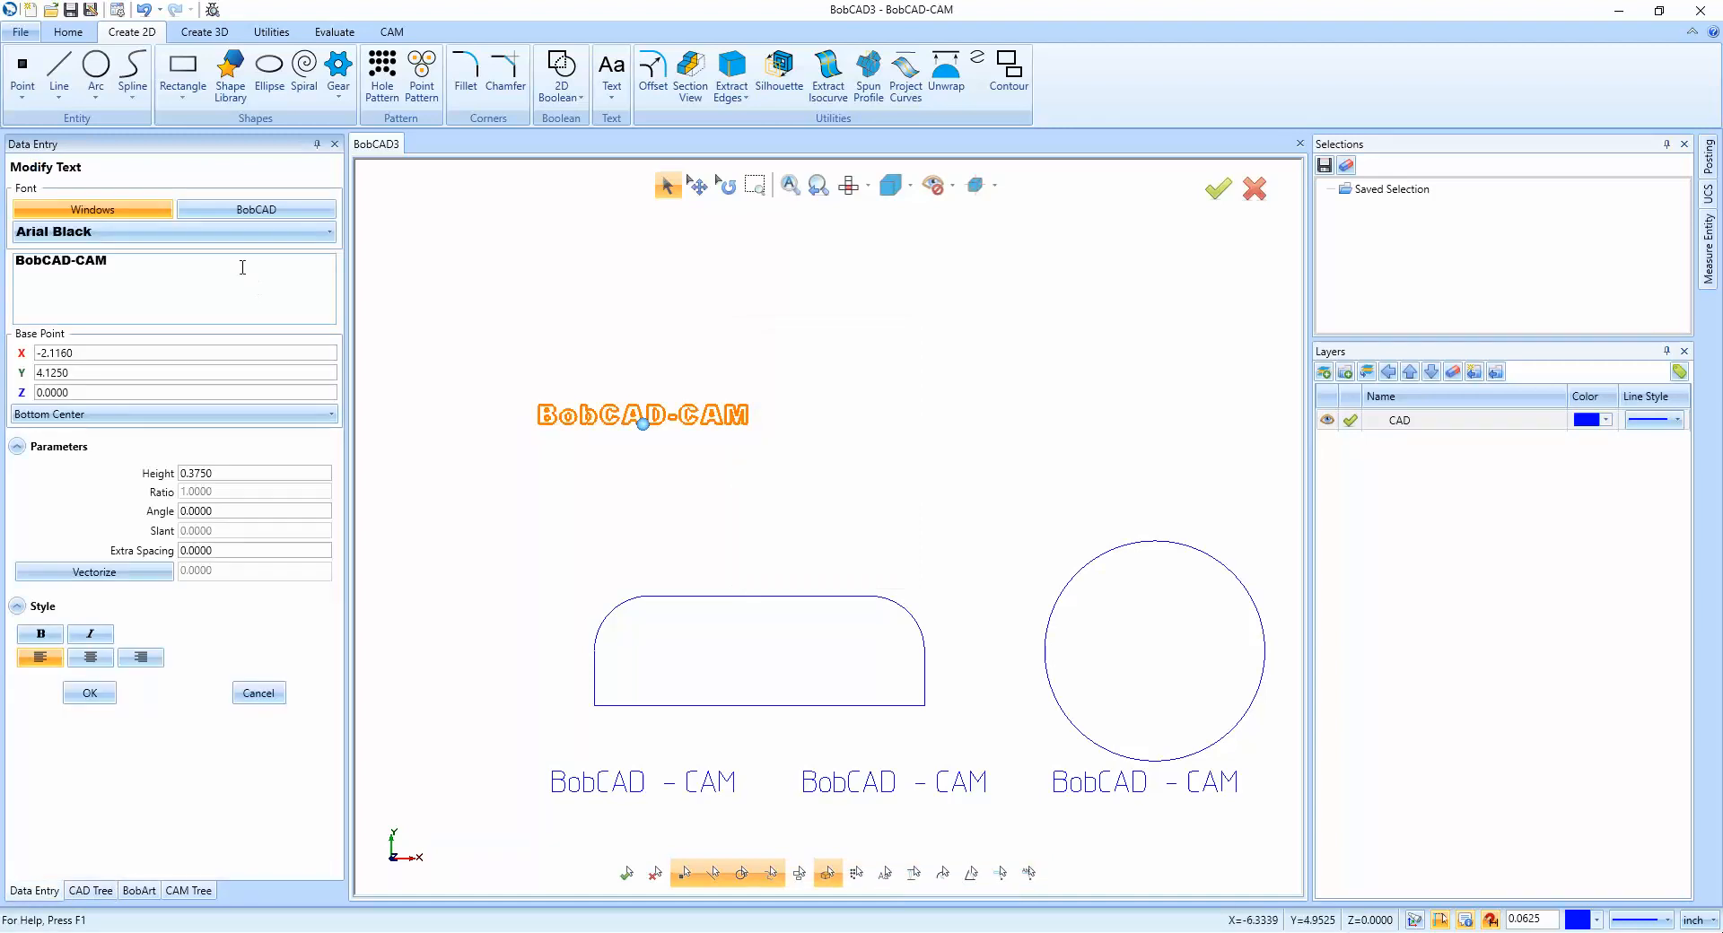
{"action": "left_click", "coordinate": [215, 233]}
{"action": "scroll", "coordinate": [205, 267], "scroll_direction": "down", "scroll_amount": 1}
{"action": "left_click", "coordinate": [188, 293]}
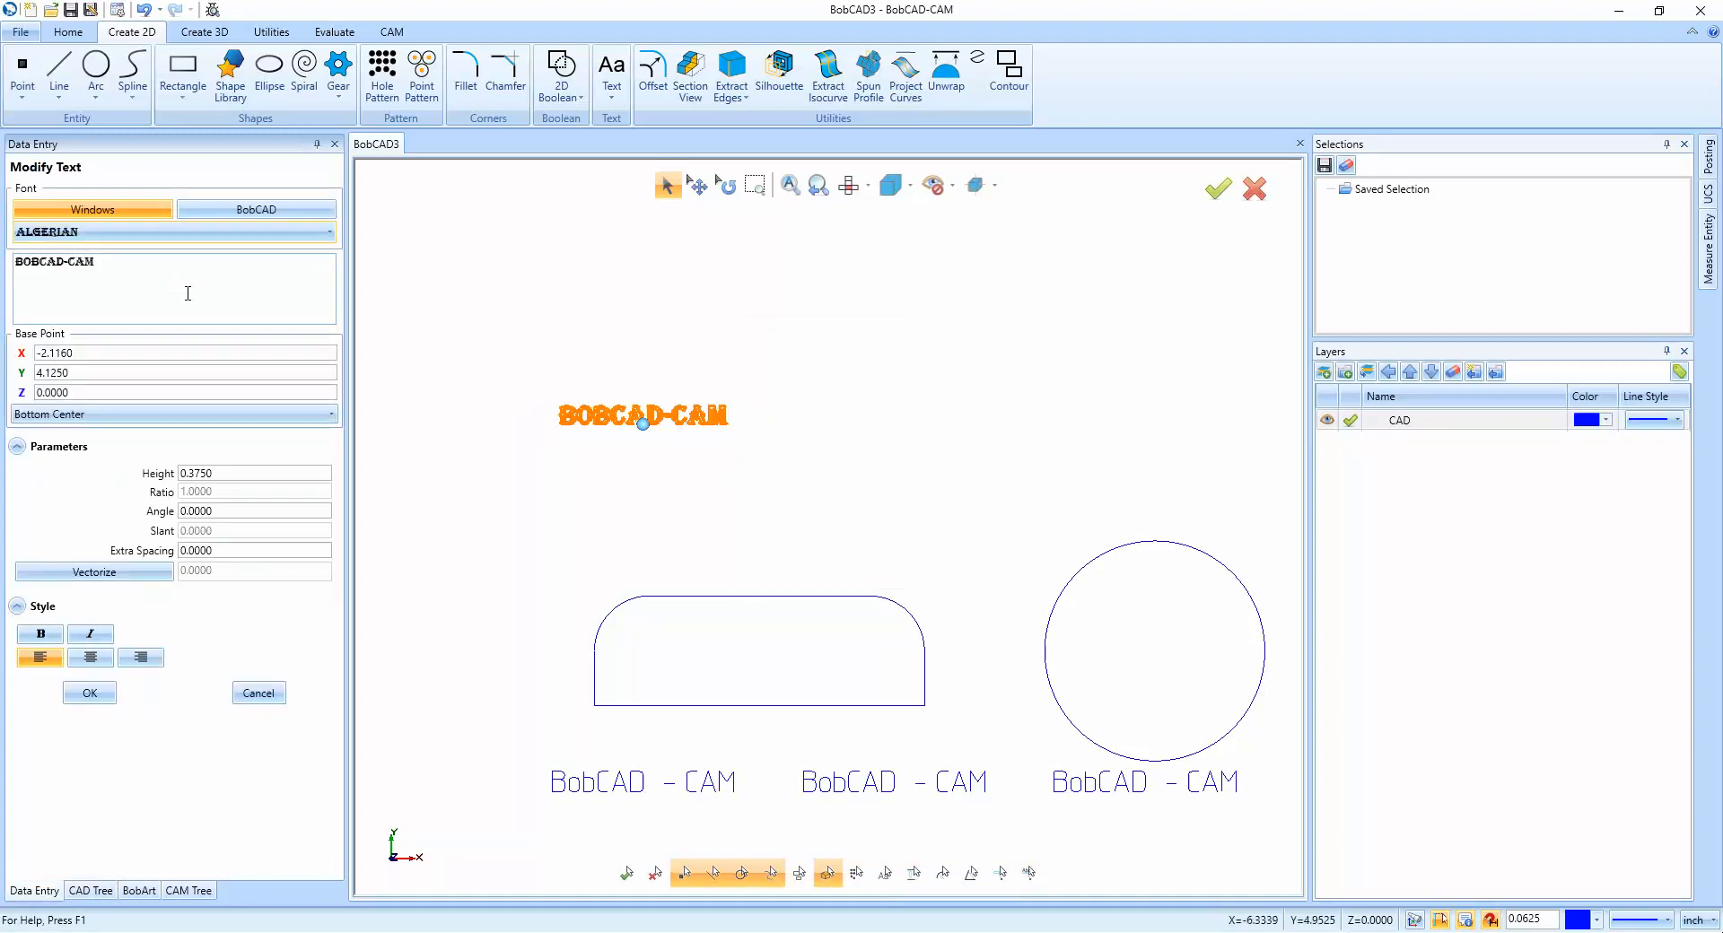
{"action": "key", "text": "Down"}
{"action": "key", "text": "Down"}
{"action": "key", "text": "Down"}
{"action": "key", "text": "Down"}
{"action": "key", "text": "Down"}
{"action": "key", "text": "Down"}
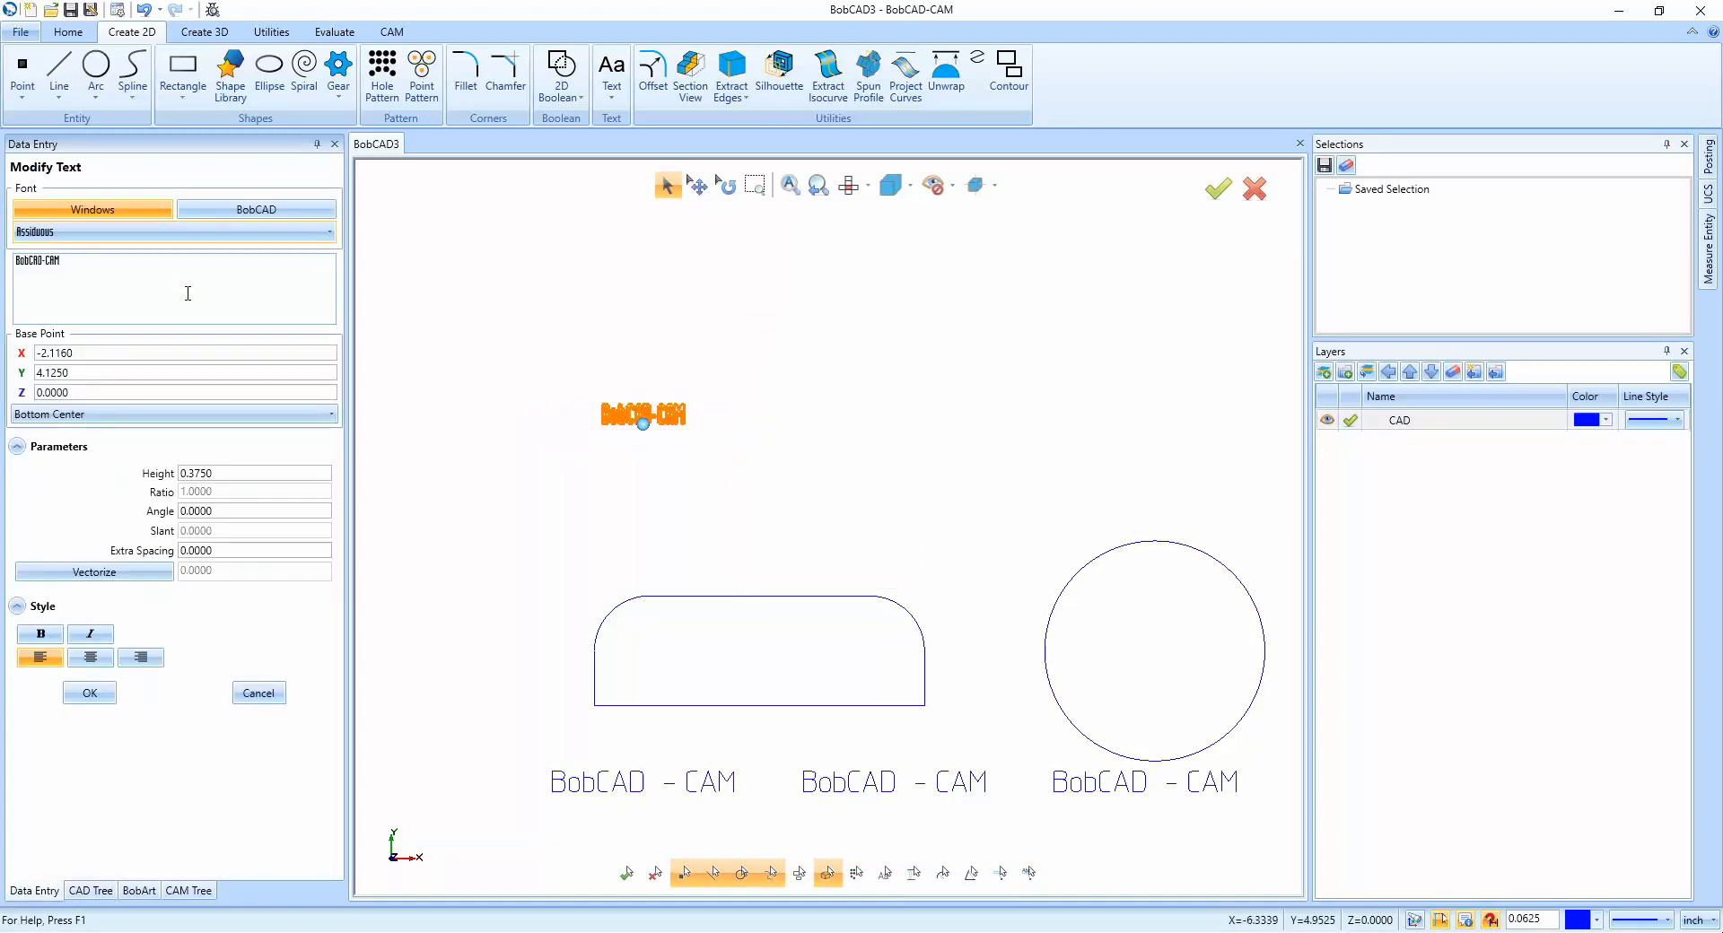
{"action": "key", "text": "Down"}
{"action": "key", "text": "Down"}
{"action": "key", "text": "Down"}
{"action": "key", "text": "Down"}
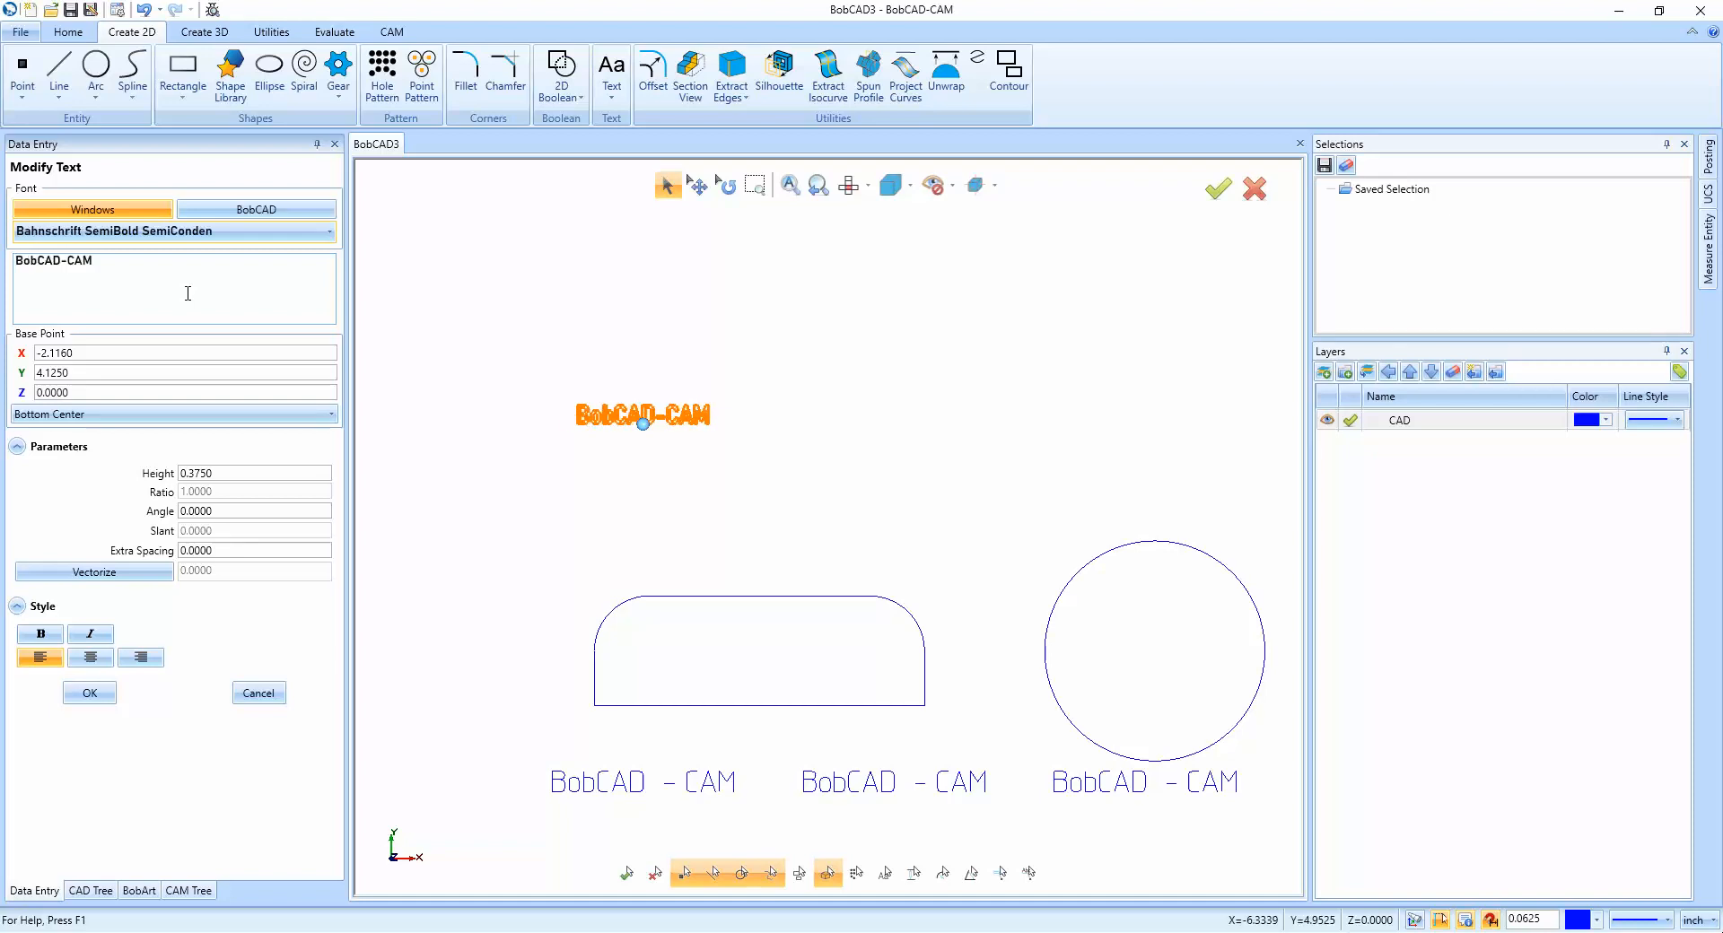
{"action": "key", "text": "Down"}
{"action": "key", "text": "Down"}
{"action": "key", "text": "Down"}
{"action": "key", "text": "Down"}
{"action": "key", "text": "Down"}
{"action": "key", "text": "Down"}
{"action": "key", "text": "Down"}
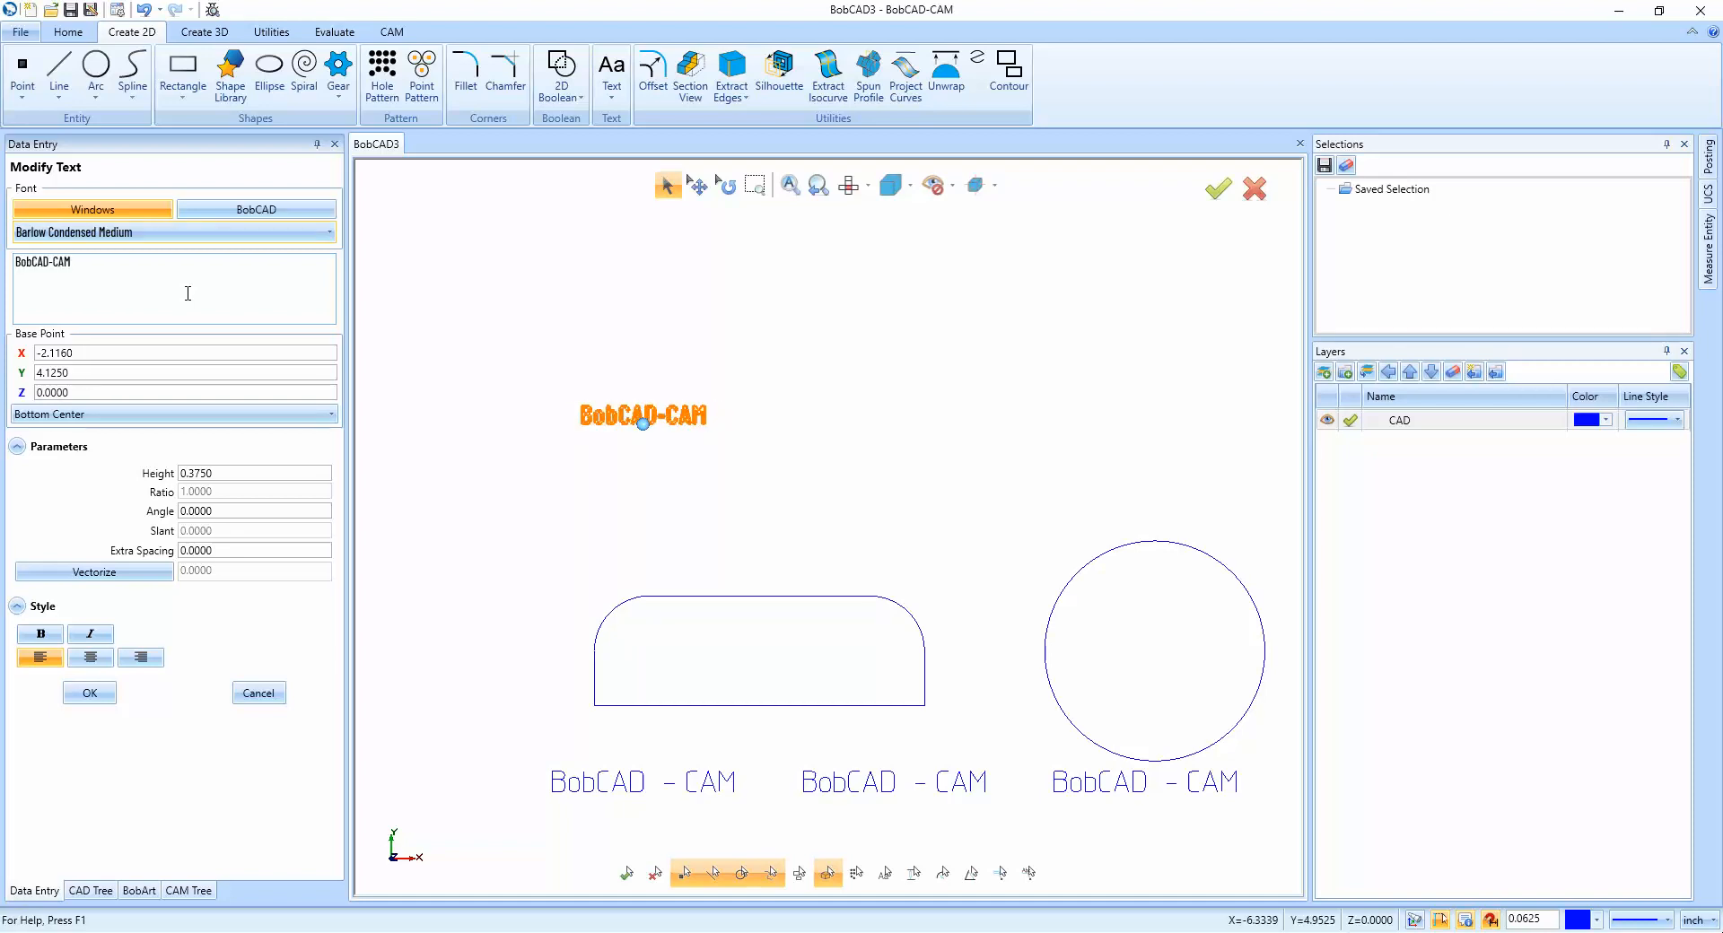
{"action": "key", "text": "Down"}
{"action": "key", "text": "Down"}
{"action": "key", "text": "Down"}
{"action": "key", "text": "Down"}
{"action": "key", "text": "Down"}
{"action": "key", "text": "Down"}
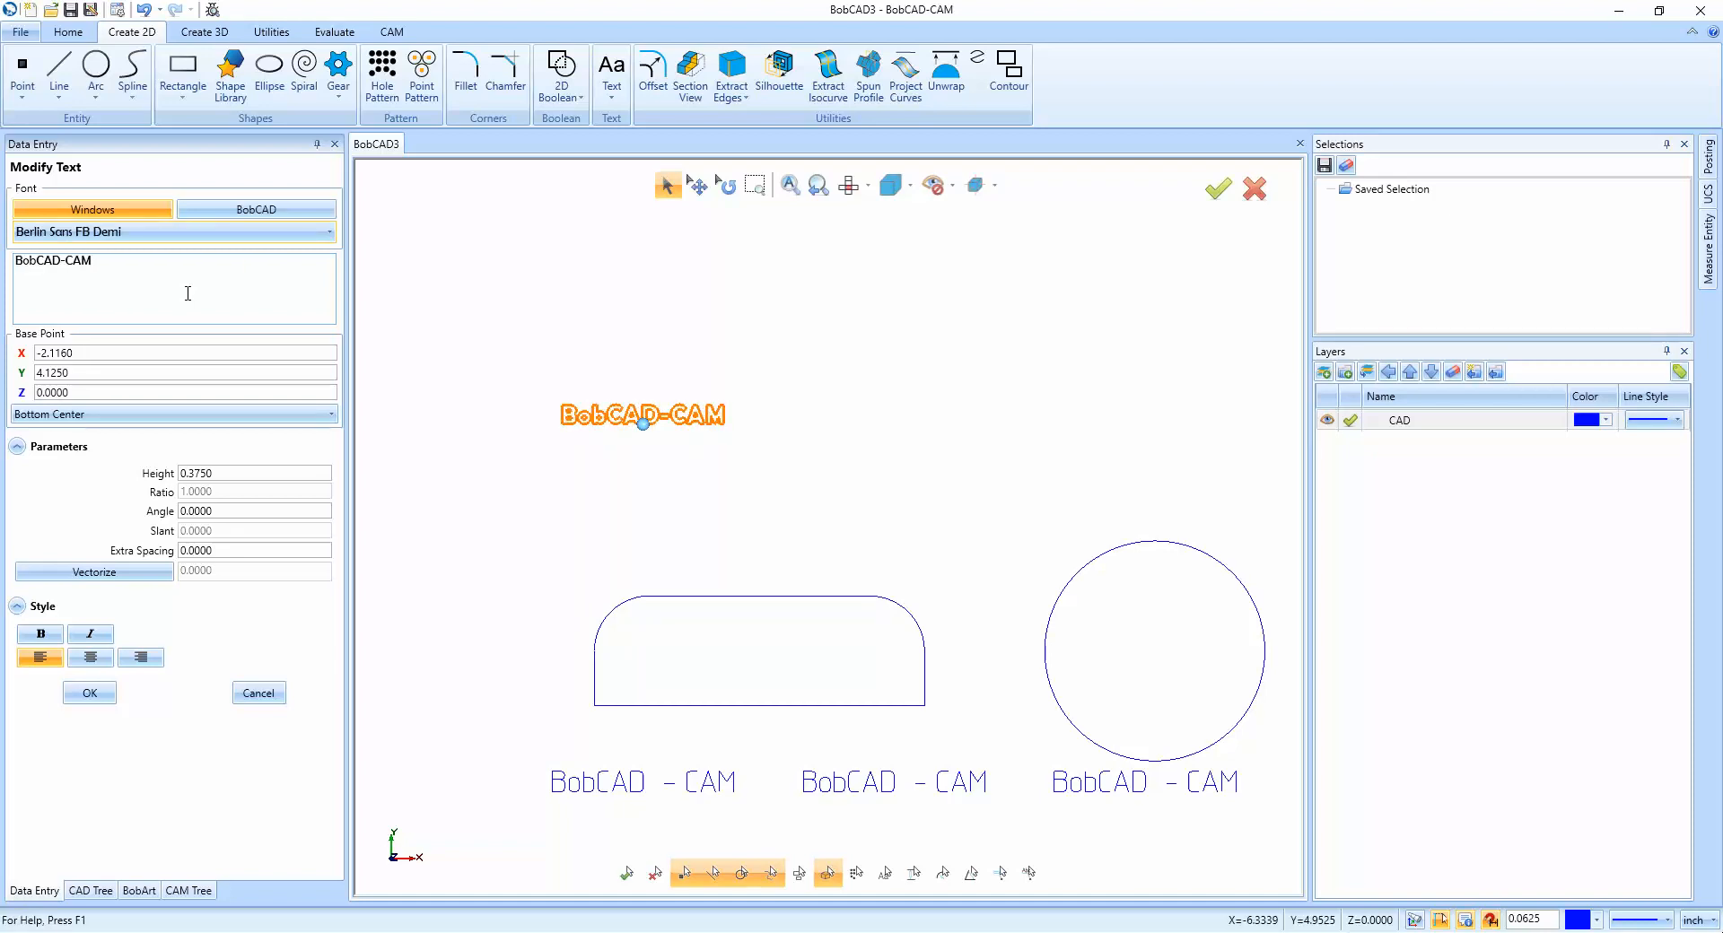
{"action": "key", "text": "Down"}
{"action": "key", "text": "Down"}
{"action": "key", "text": "Down"}
{"action": "key", "text": "Down"}
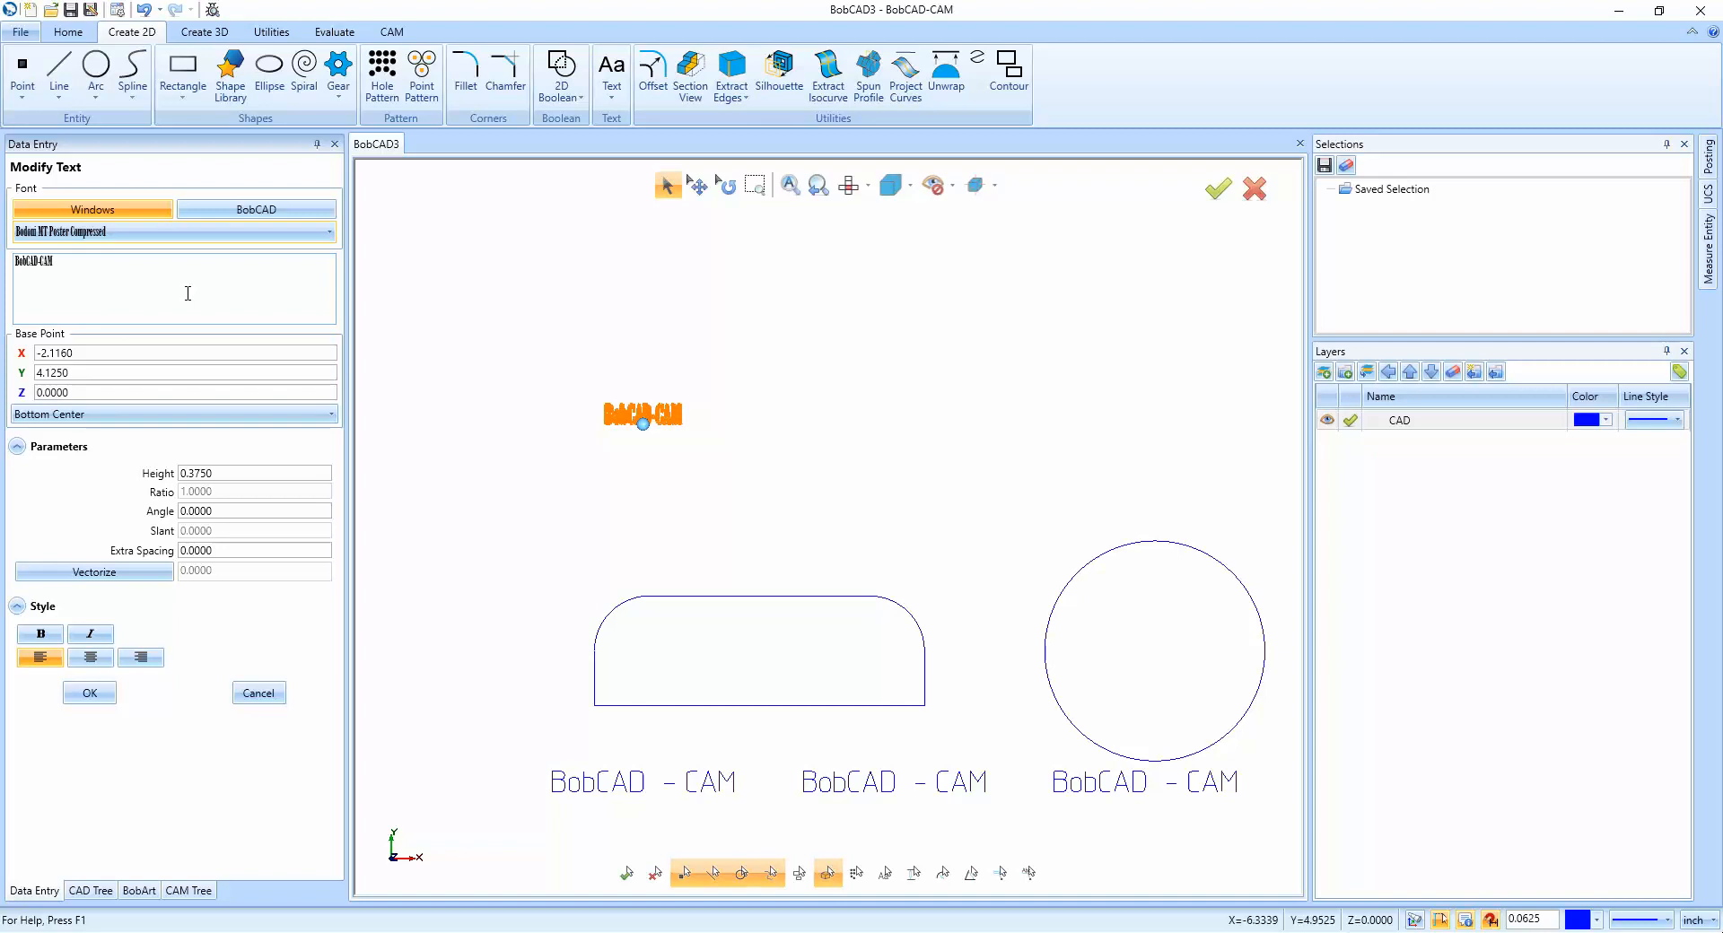
{"action": "key", "text": "Down"}
{"action": "key", "text": "Down"}
{"action": "key", "text": "Down"}
{"action": "key", "text": "Down"}
{"action": "key", "text": "Down"}
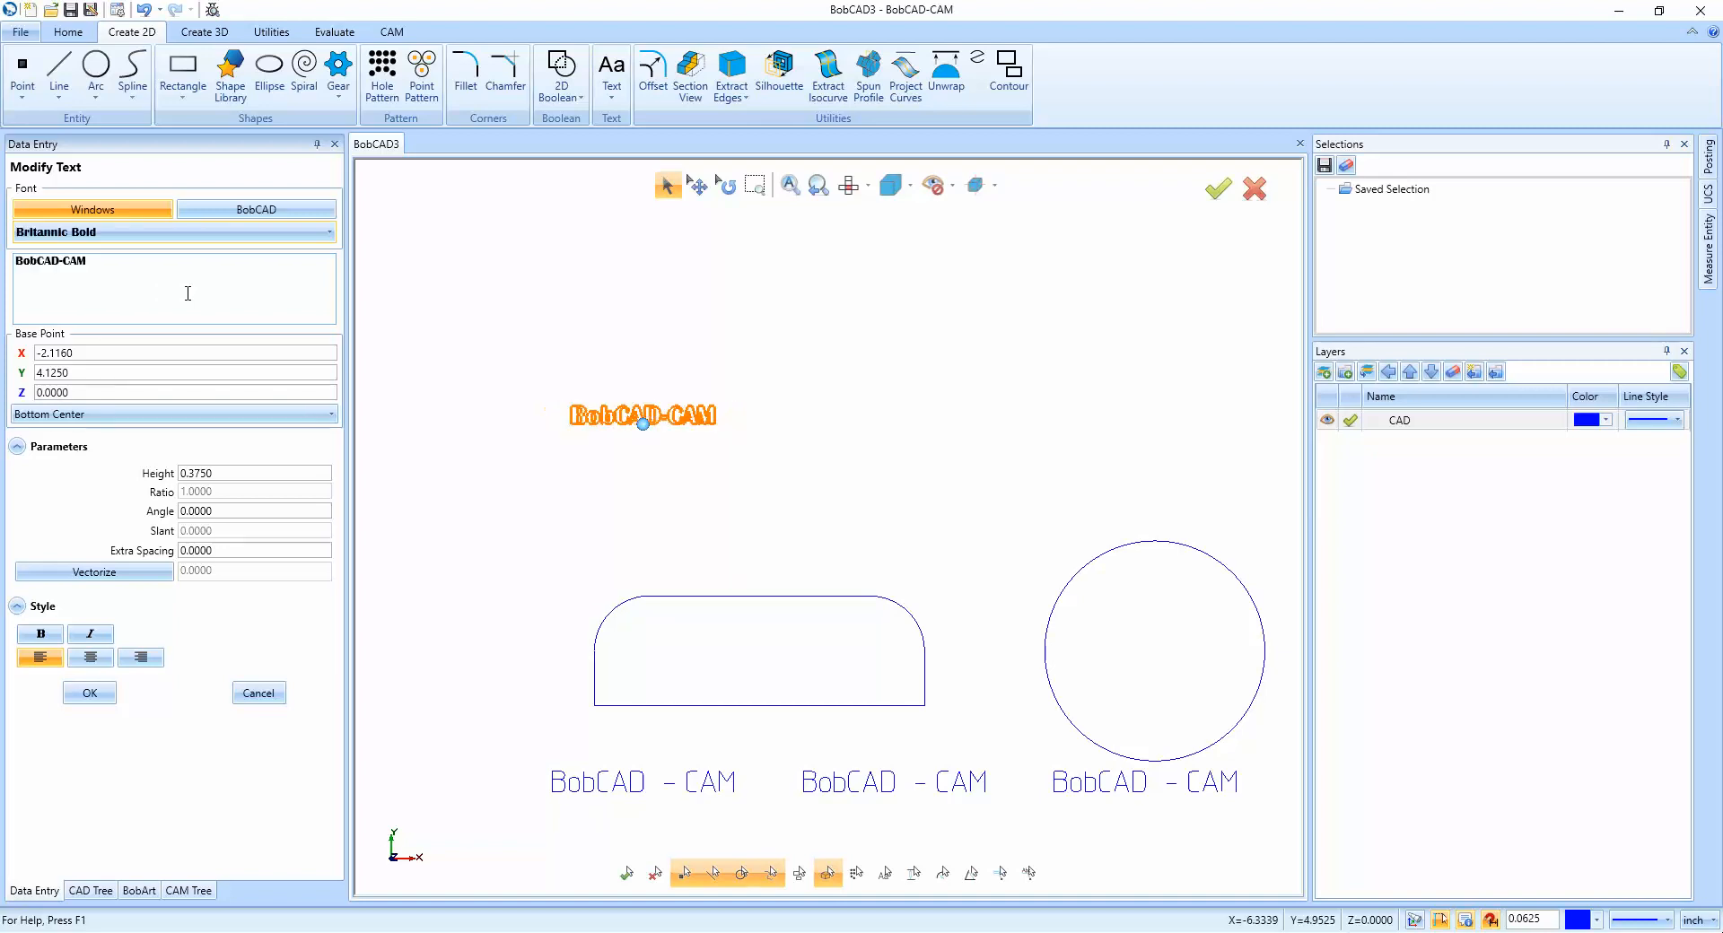
{"action": "key", "text": "Down"}
{"action": "key", "text": "Down"}
{"action": "key", "text": "Down"}
{"action": "key", "text": "Down"}
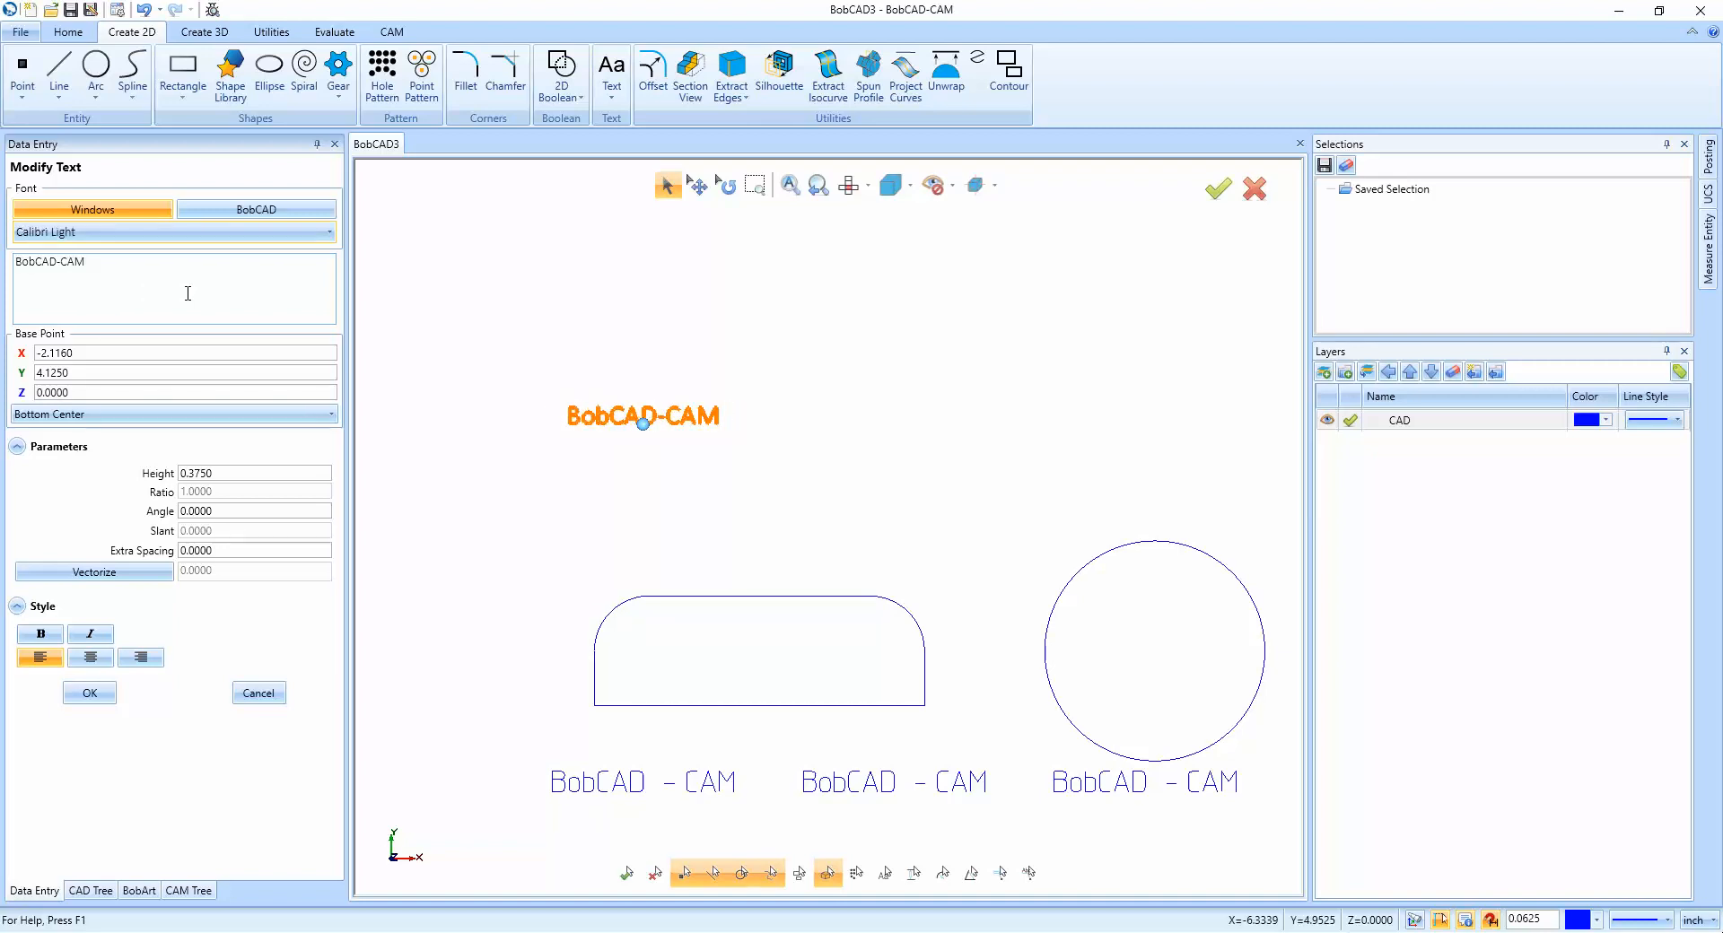
{"action": "key", "text": "Down"}
{"action": "key", "text": "Down"}
{"action": "key", "text": "Down"}
{"action": "key", "text": "Down"}
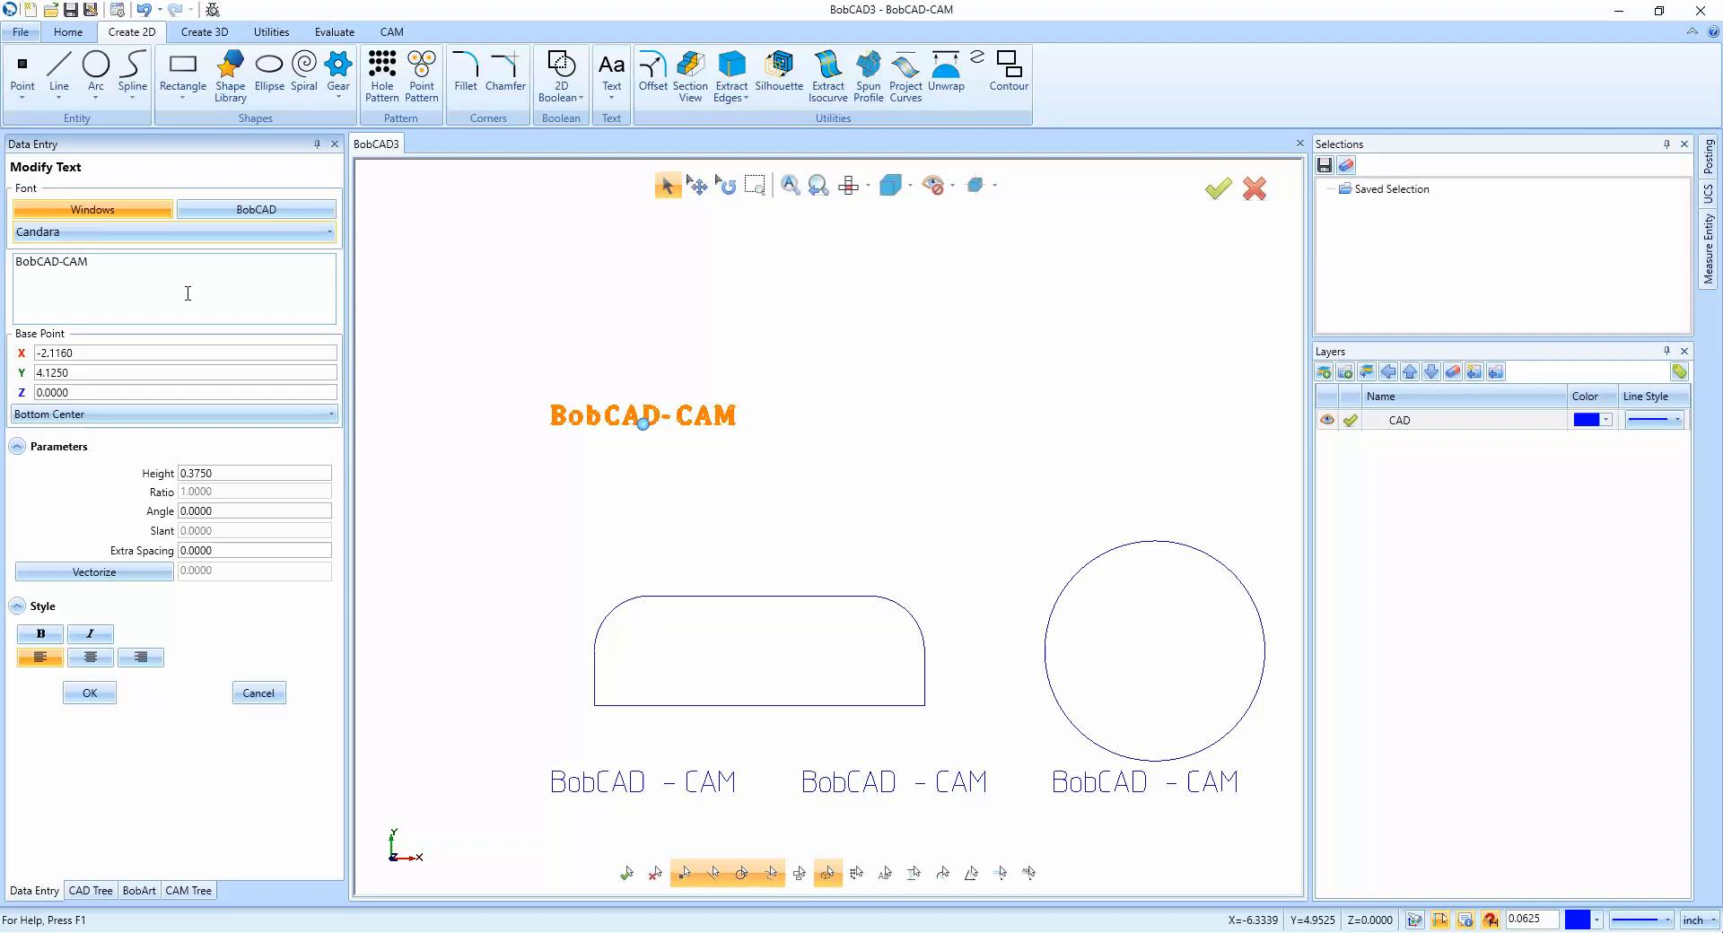
{"action": "key", "text": "Down"}
{"action": "key", "text": "Down"}
{"action": "key", "text": "Down"}
{"action": "key", "text": "Down"}
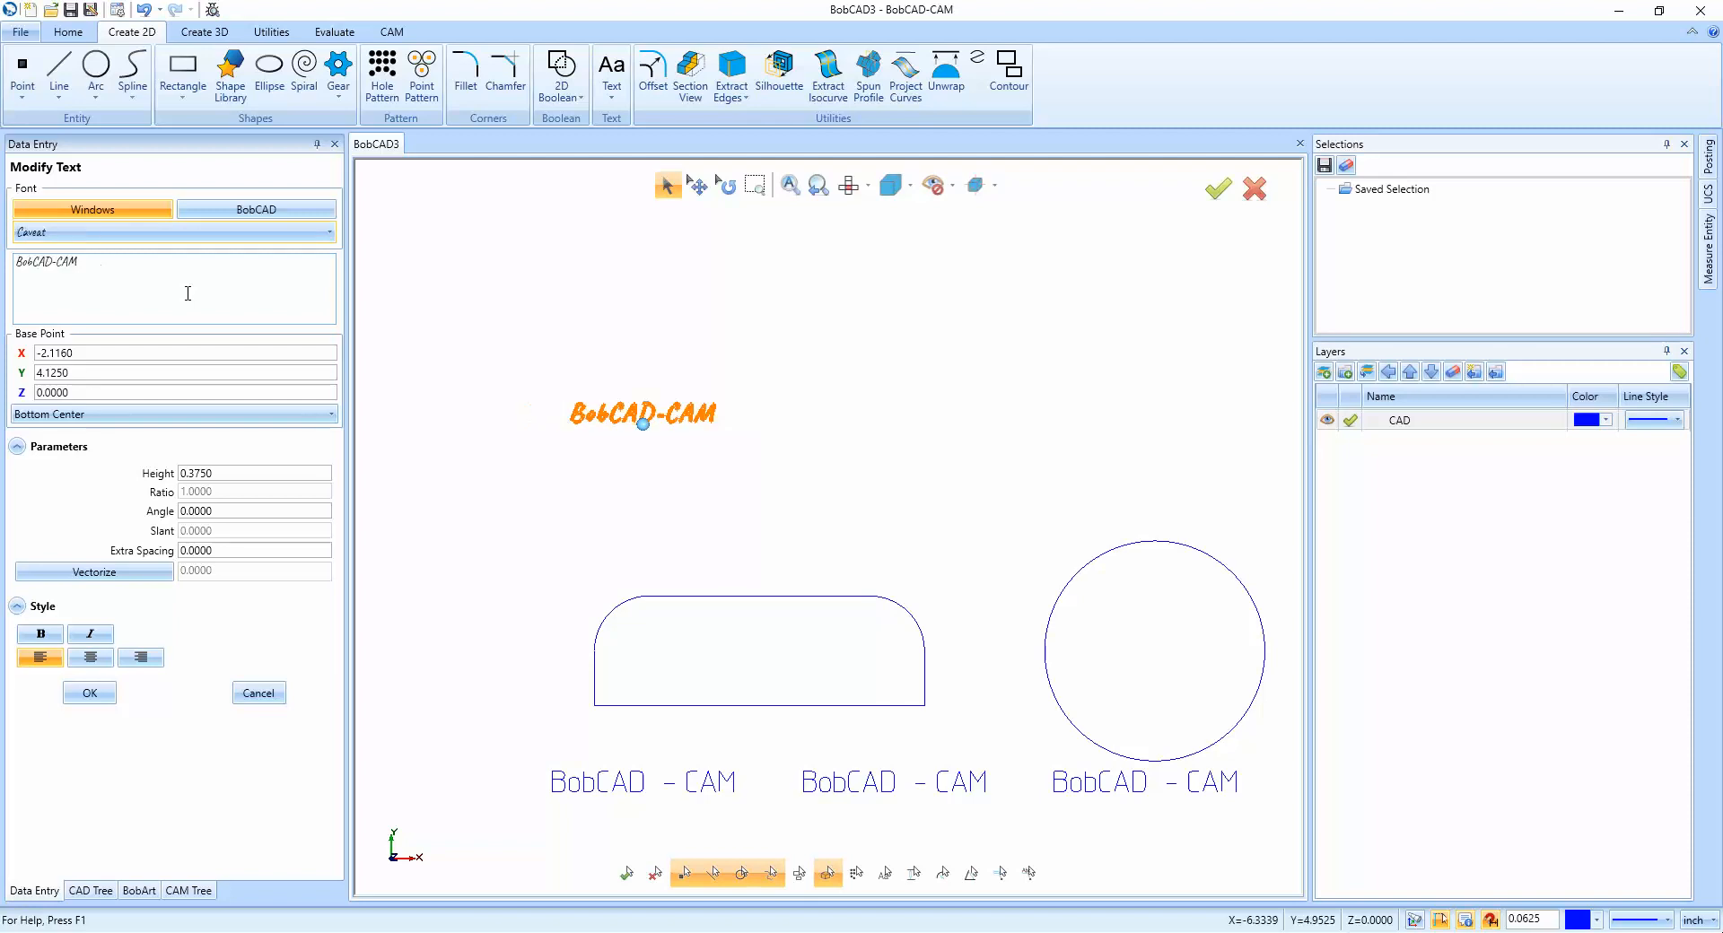
{"action": "key", "text": "Down"}
{"action": "key", "text": "Down"}
{"action": "key", "text": "Down"}
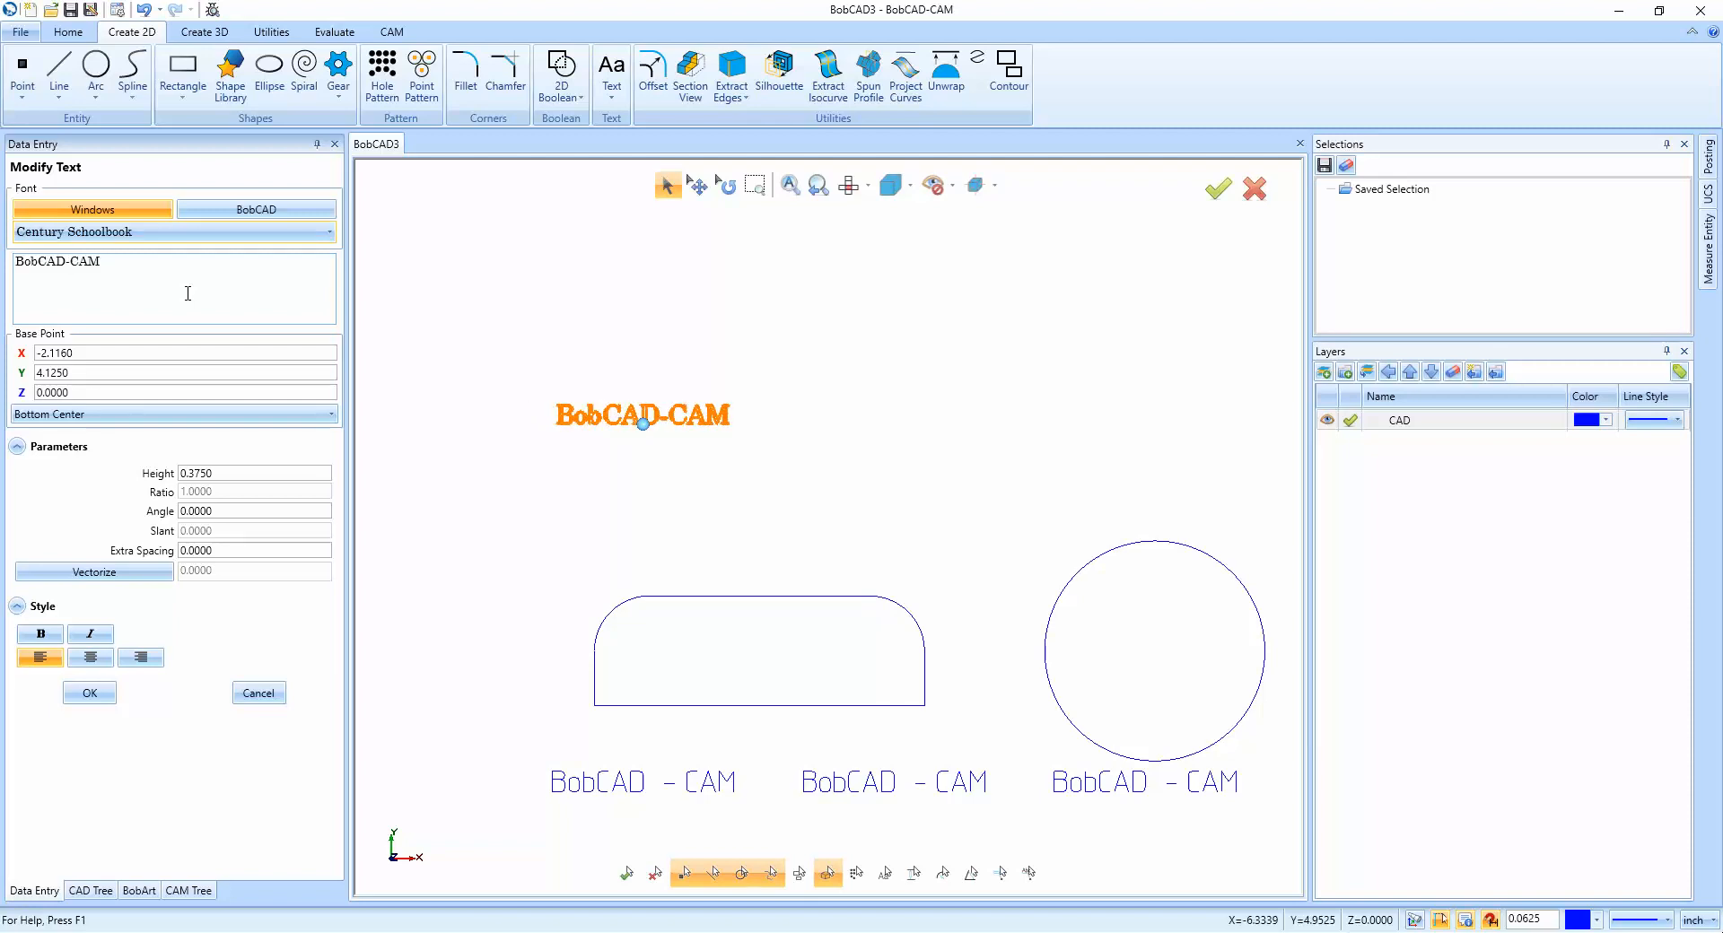
{"action": "key", "text": "Down"}
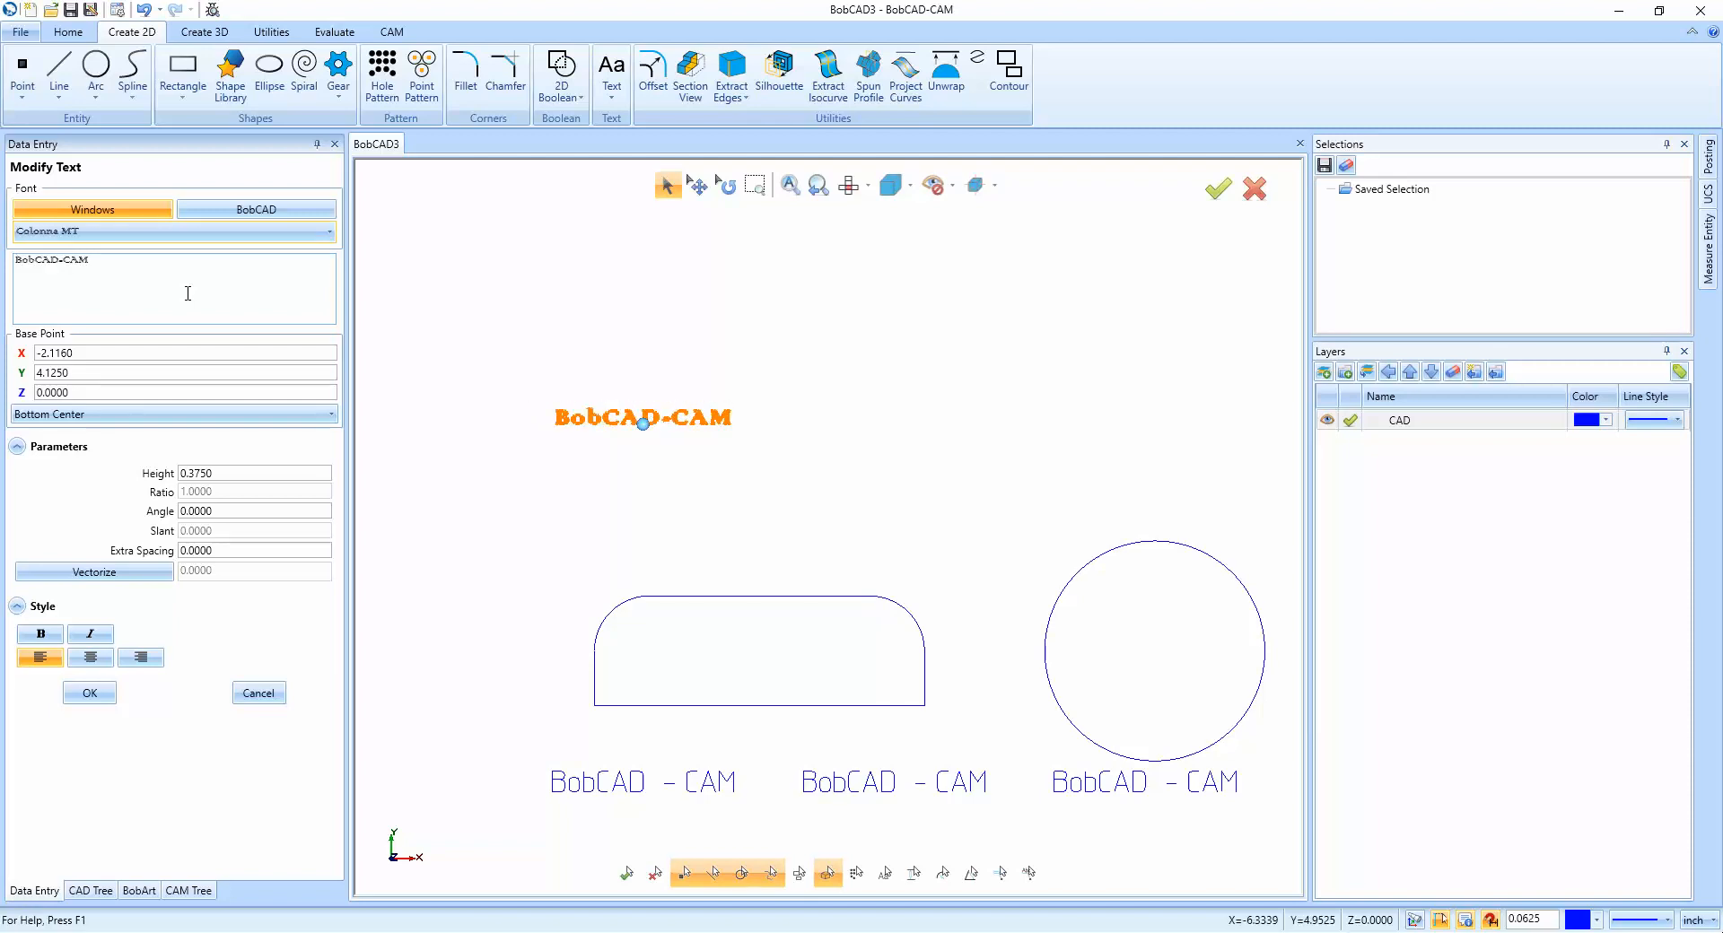
{"action": "left_click", "coordinate": [97, 693]}
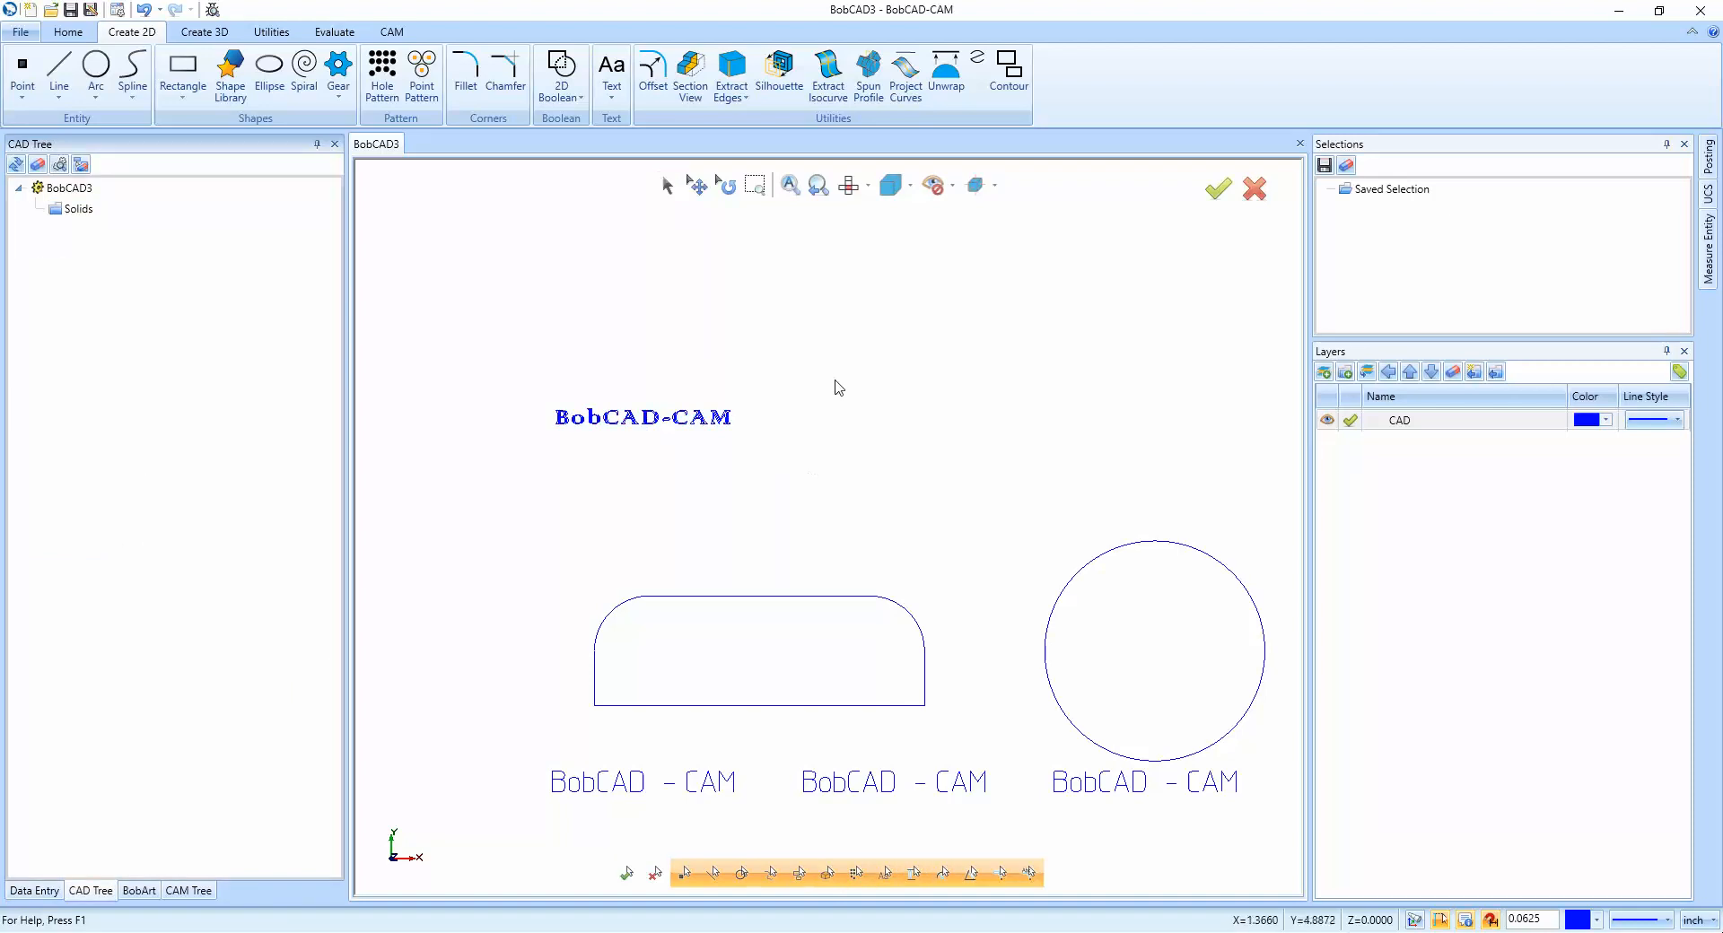
Open the text above the rounded rectangle for modification and switch its font type from Windows to BobCAD.
{"action": "scroll", "coordinate": [675, 460], "scroll_direction": "up", "scroll_amount": 3}
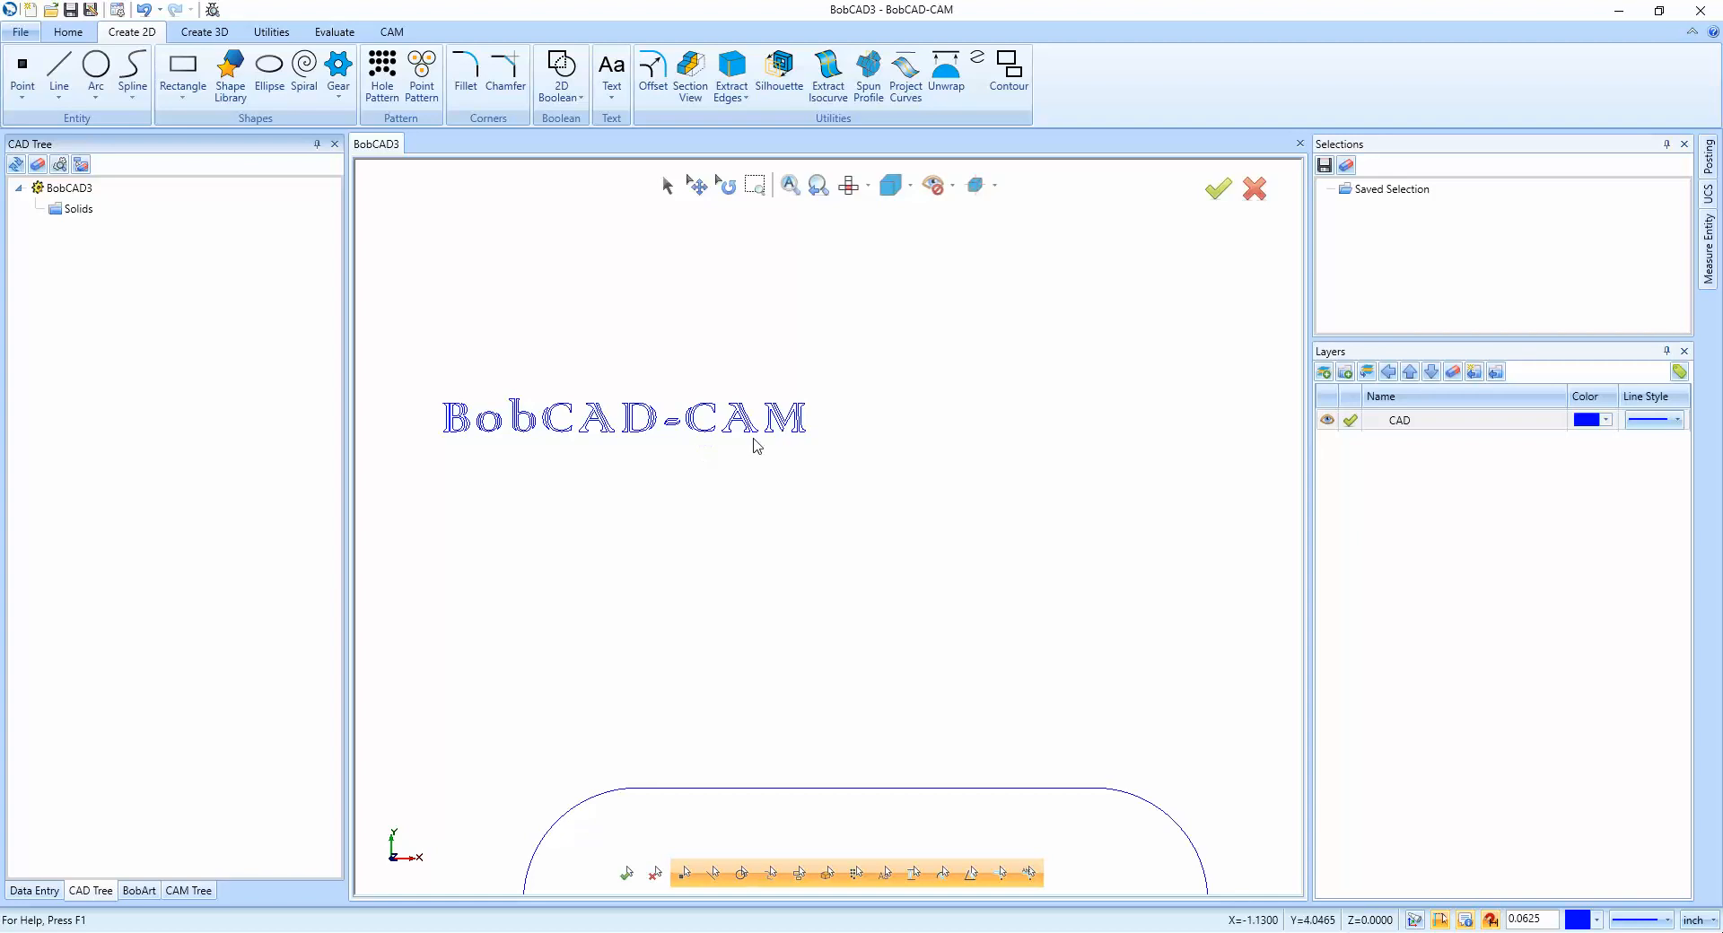
{"action": "scroll", "coordinate": [754, 449], "scroll_direction": "up", "scroll_amount": 3}
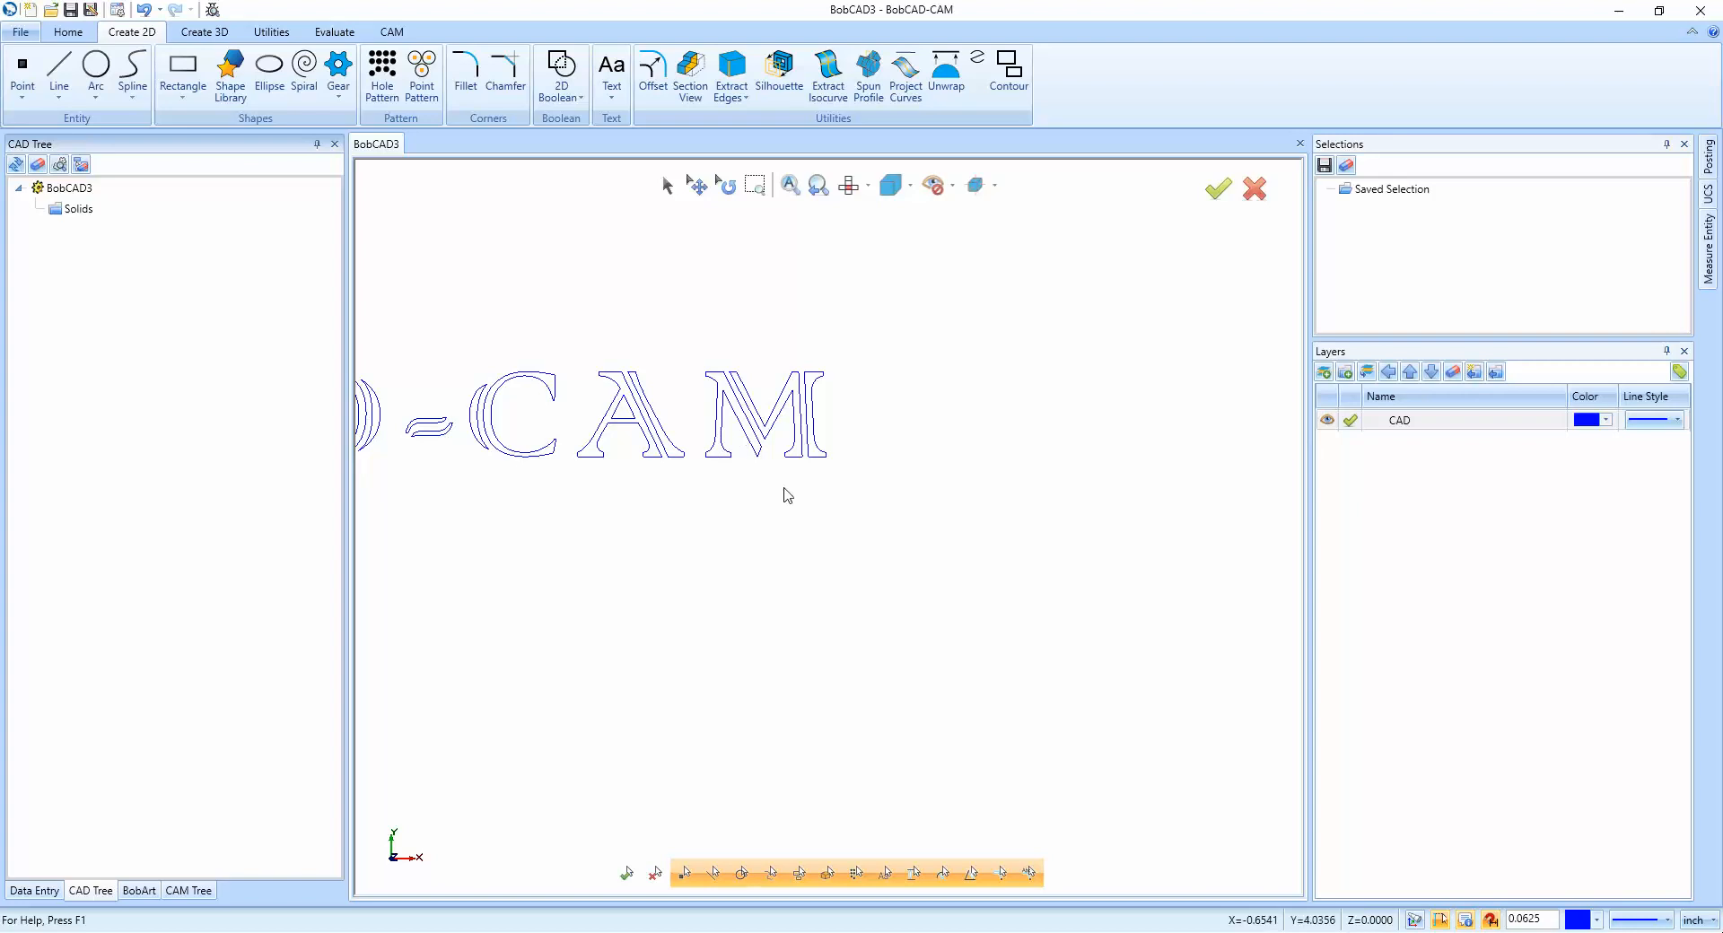
{"action": "scroll", "coordinate": [938, 471], "scroll_direction": "down", "scroll_amount": 1}
{"action": "scroll", "coordinate": [957, 530], "scroll_direction": "down", "scroll_amount": 1}
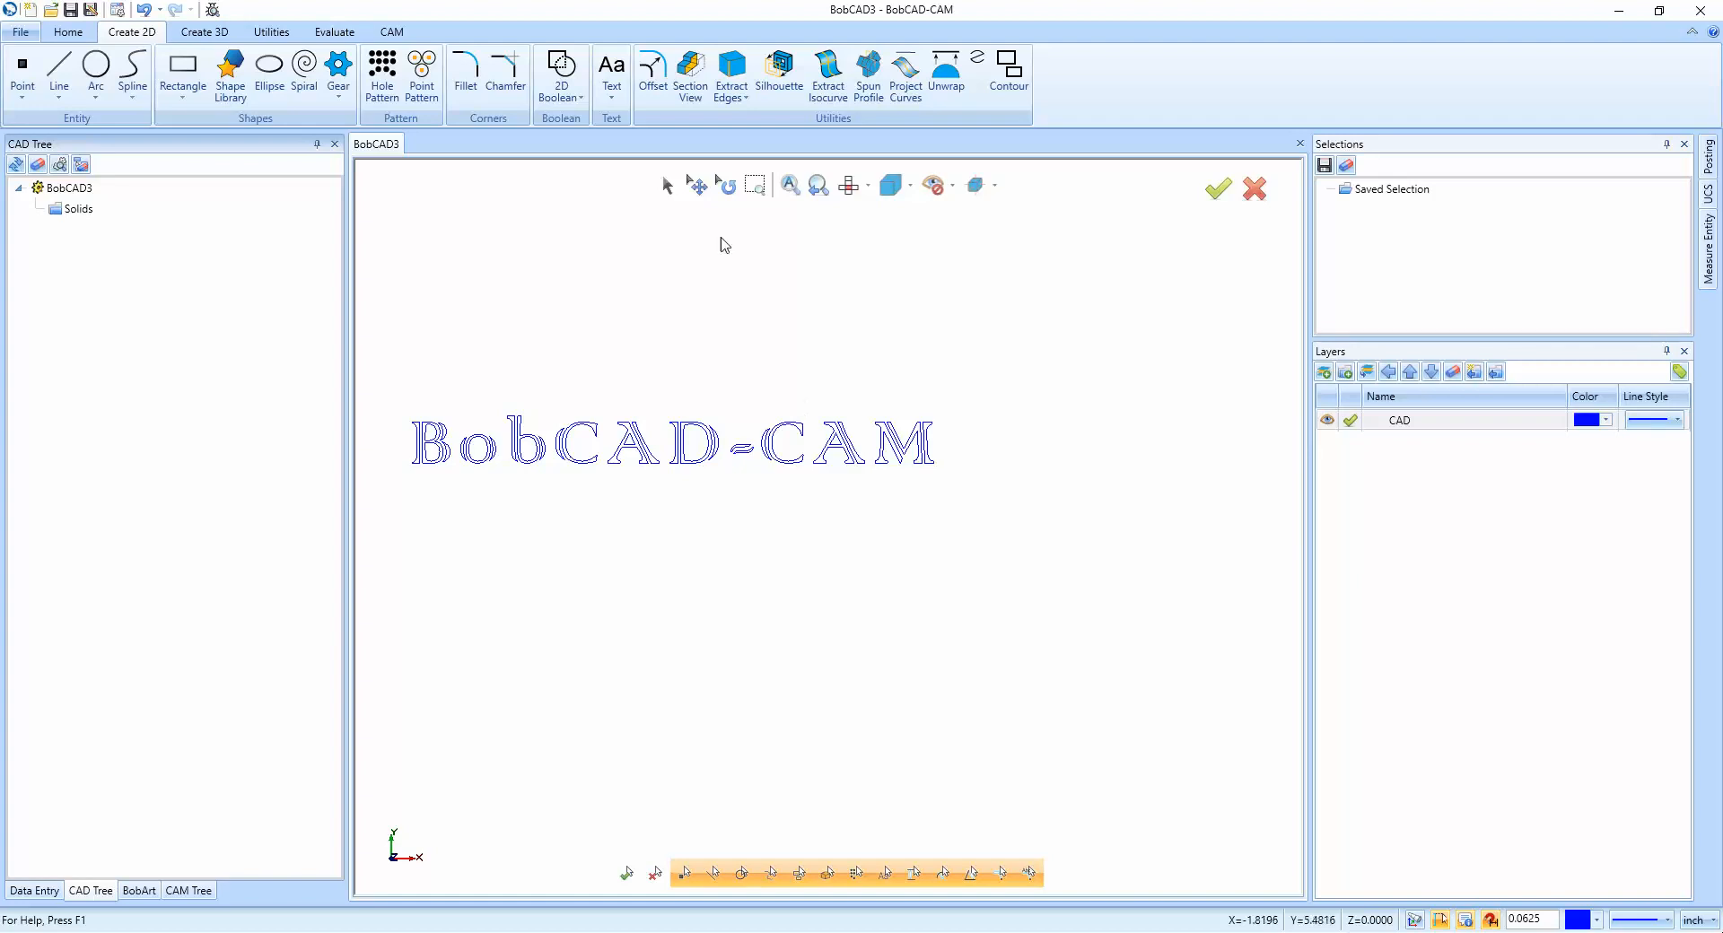
{"action": "left_click", "coordinate": [668, 186]}
{"action": "left_click", "coordinate": [689, 429]}
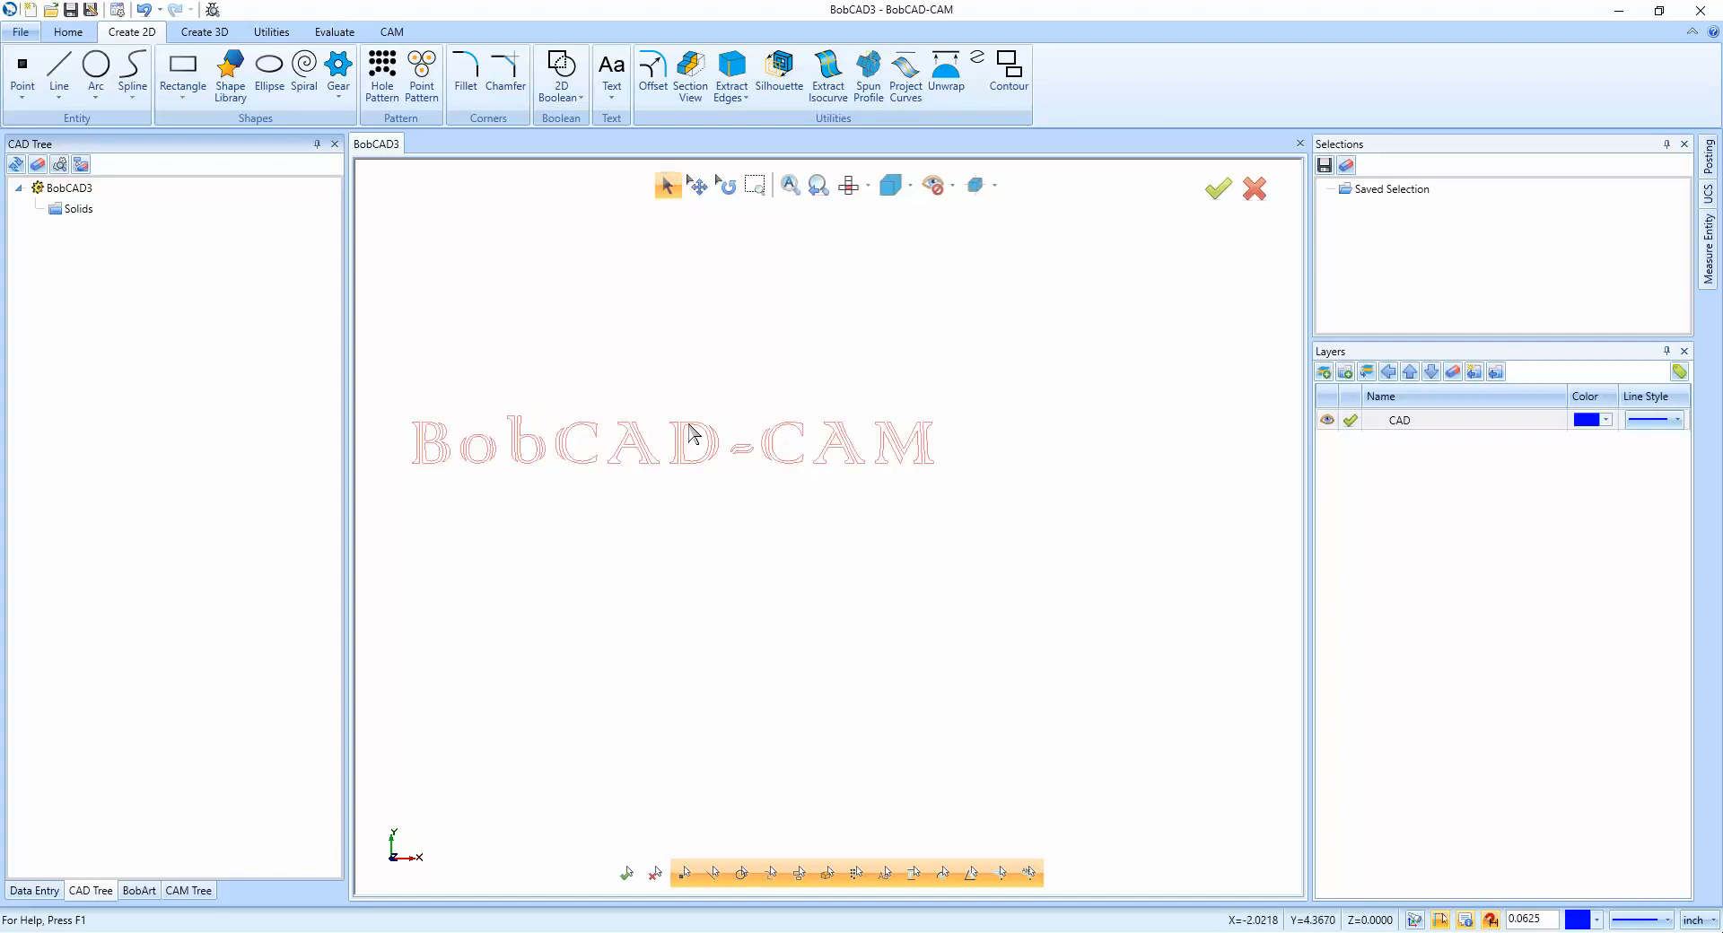
{"action": "right_click", "coordinate": [737, 285]}
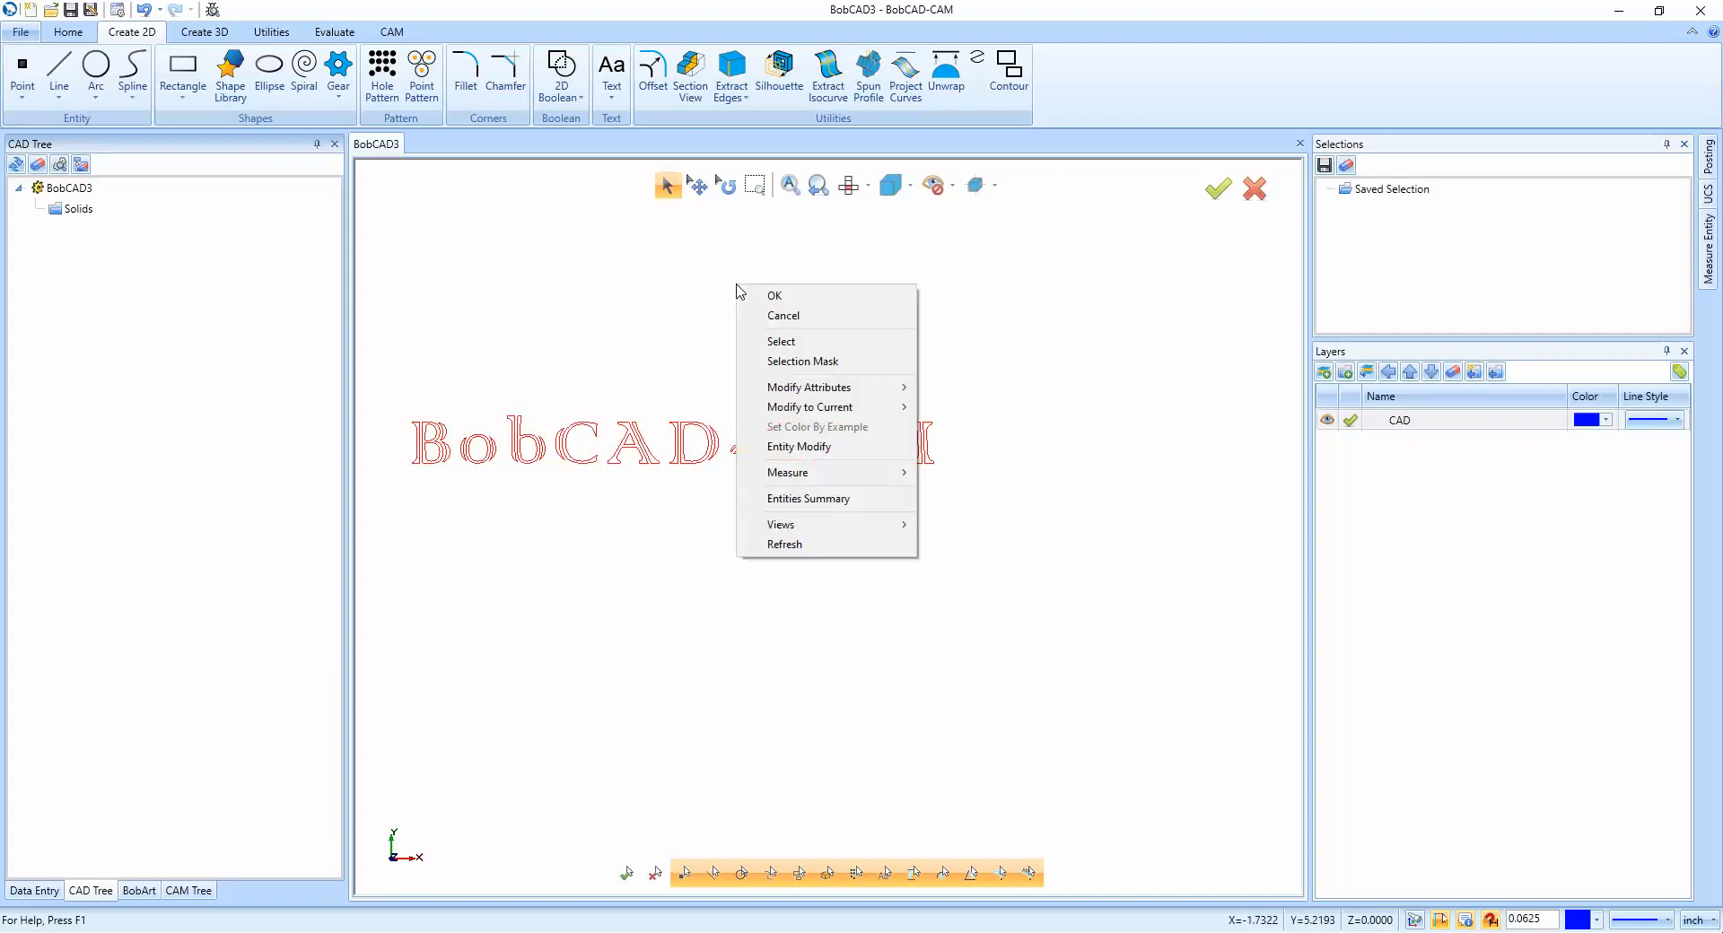
{"action": "left_click", "coordinate": [833, 450]}
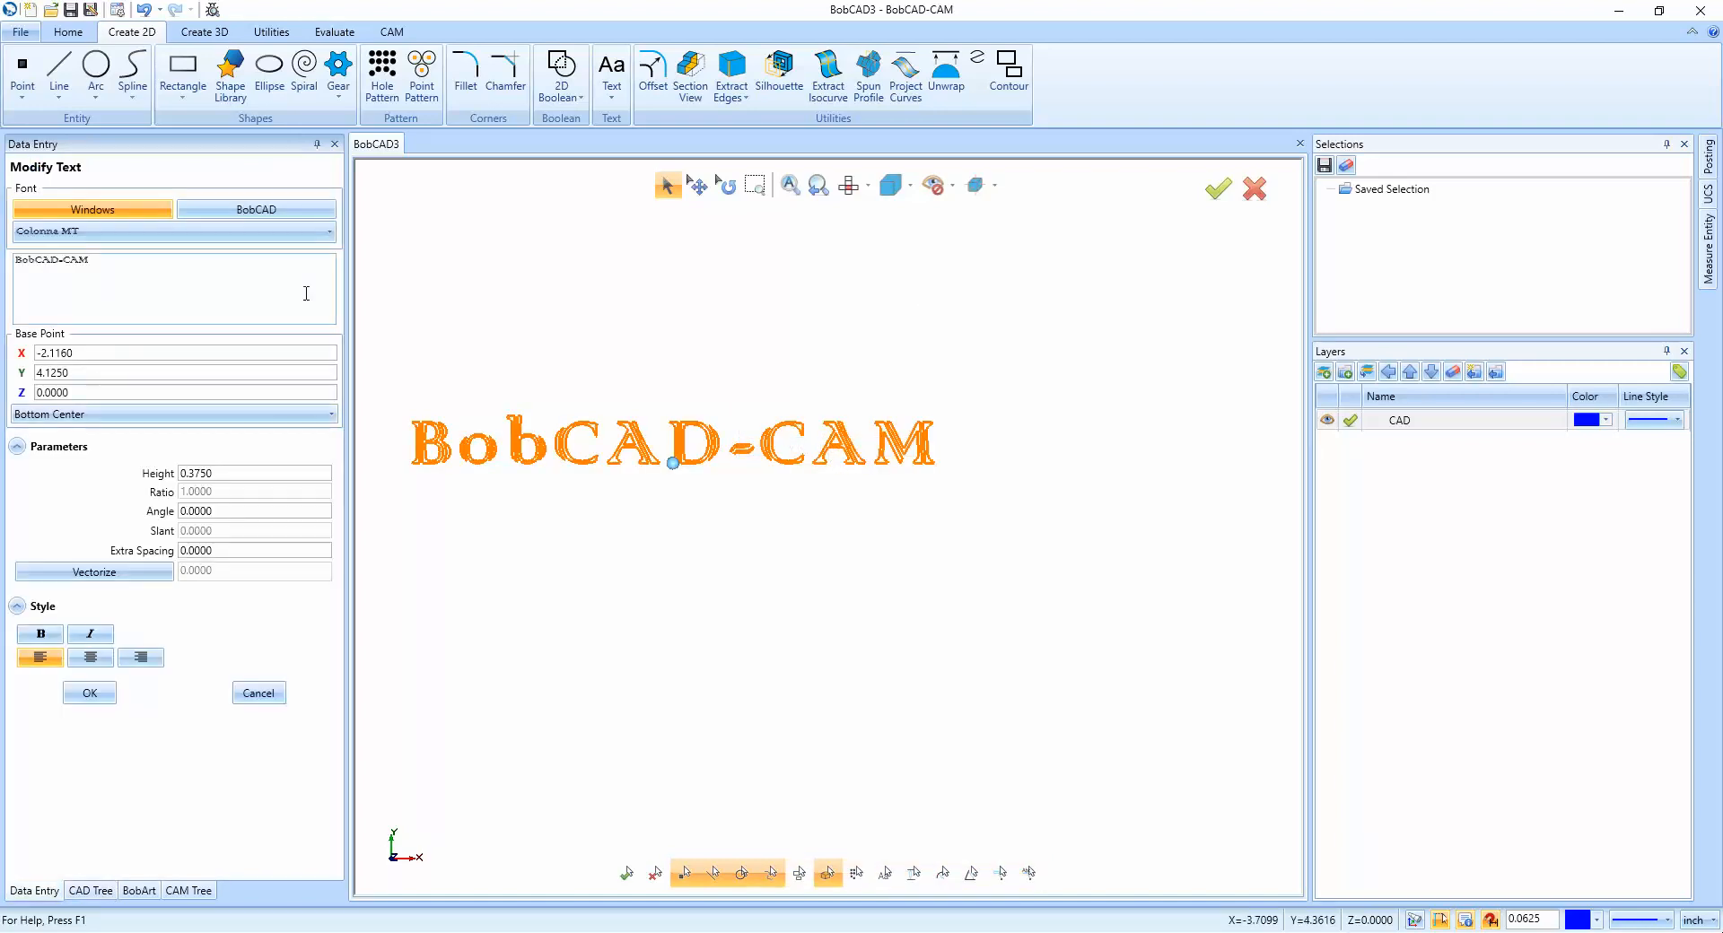
{"action": "left_click", "coordinate": [215, 210]}
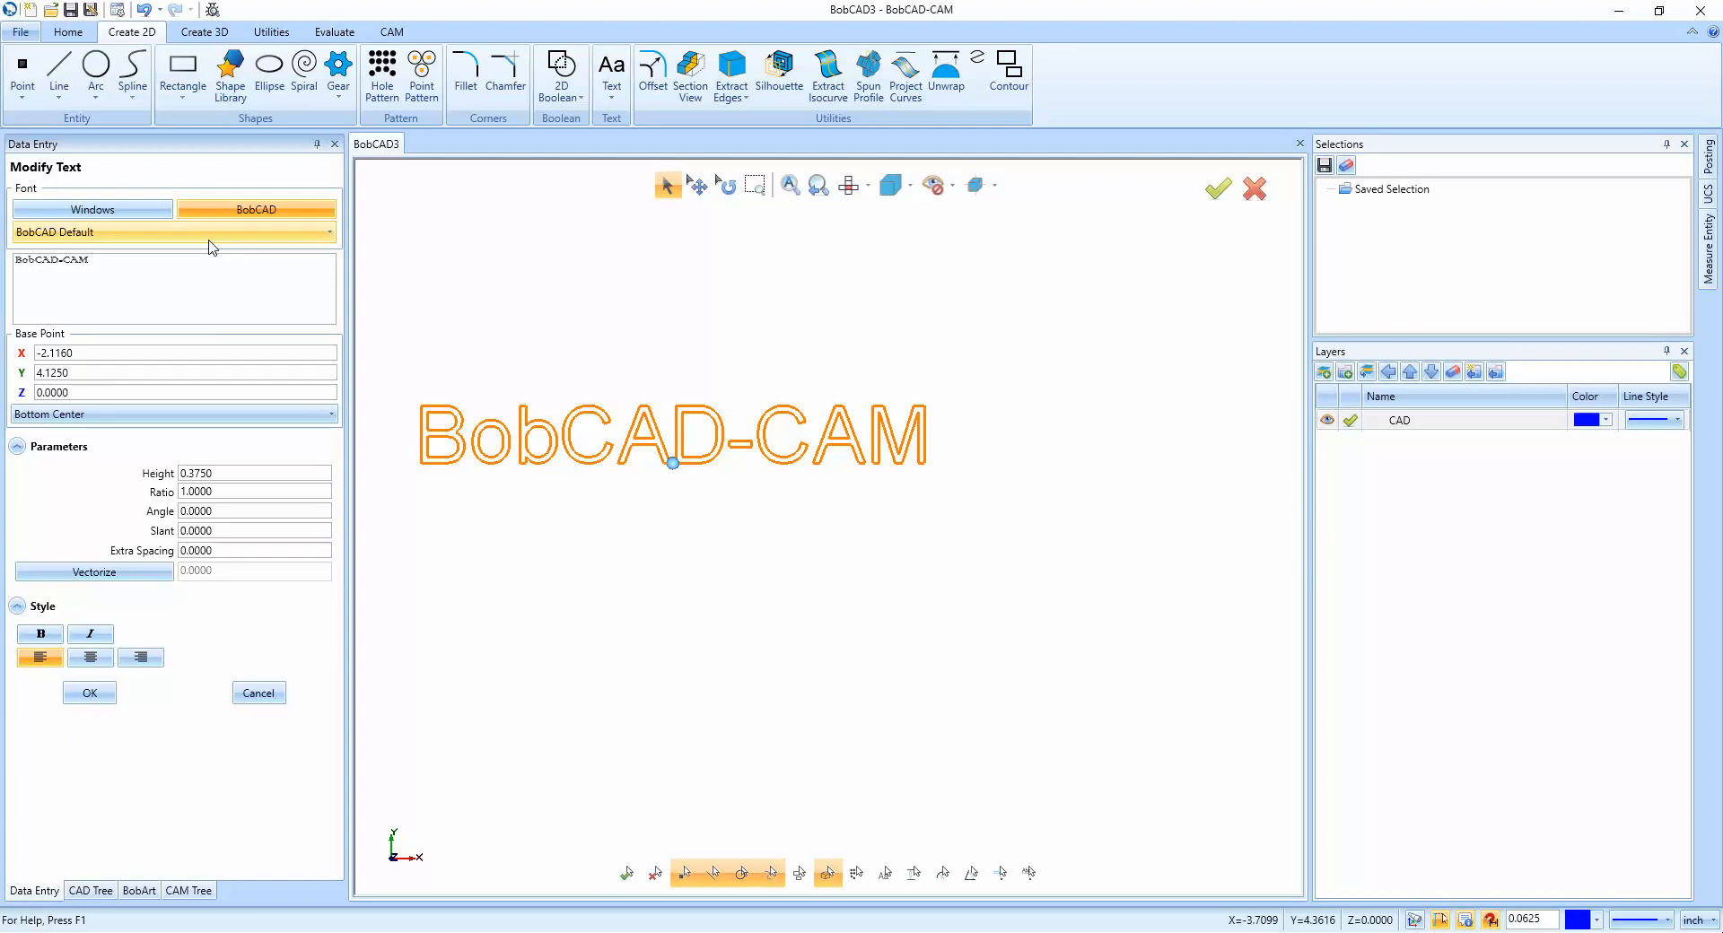
Preview the text in the BobCAD fonts from AFNT43 back through AFNT01.
{"action": "left_click", "coordinate": [210, 237]}
{"action": "left_click", "coordinate": [197, 256]}
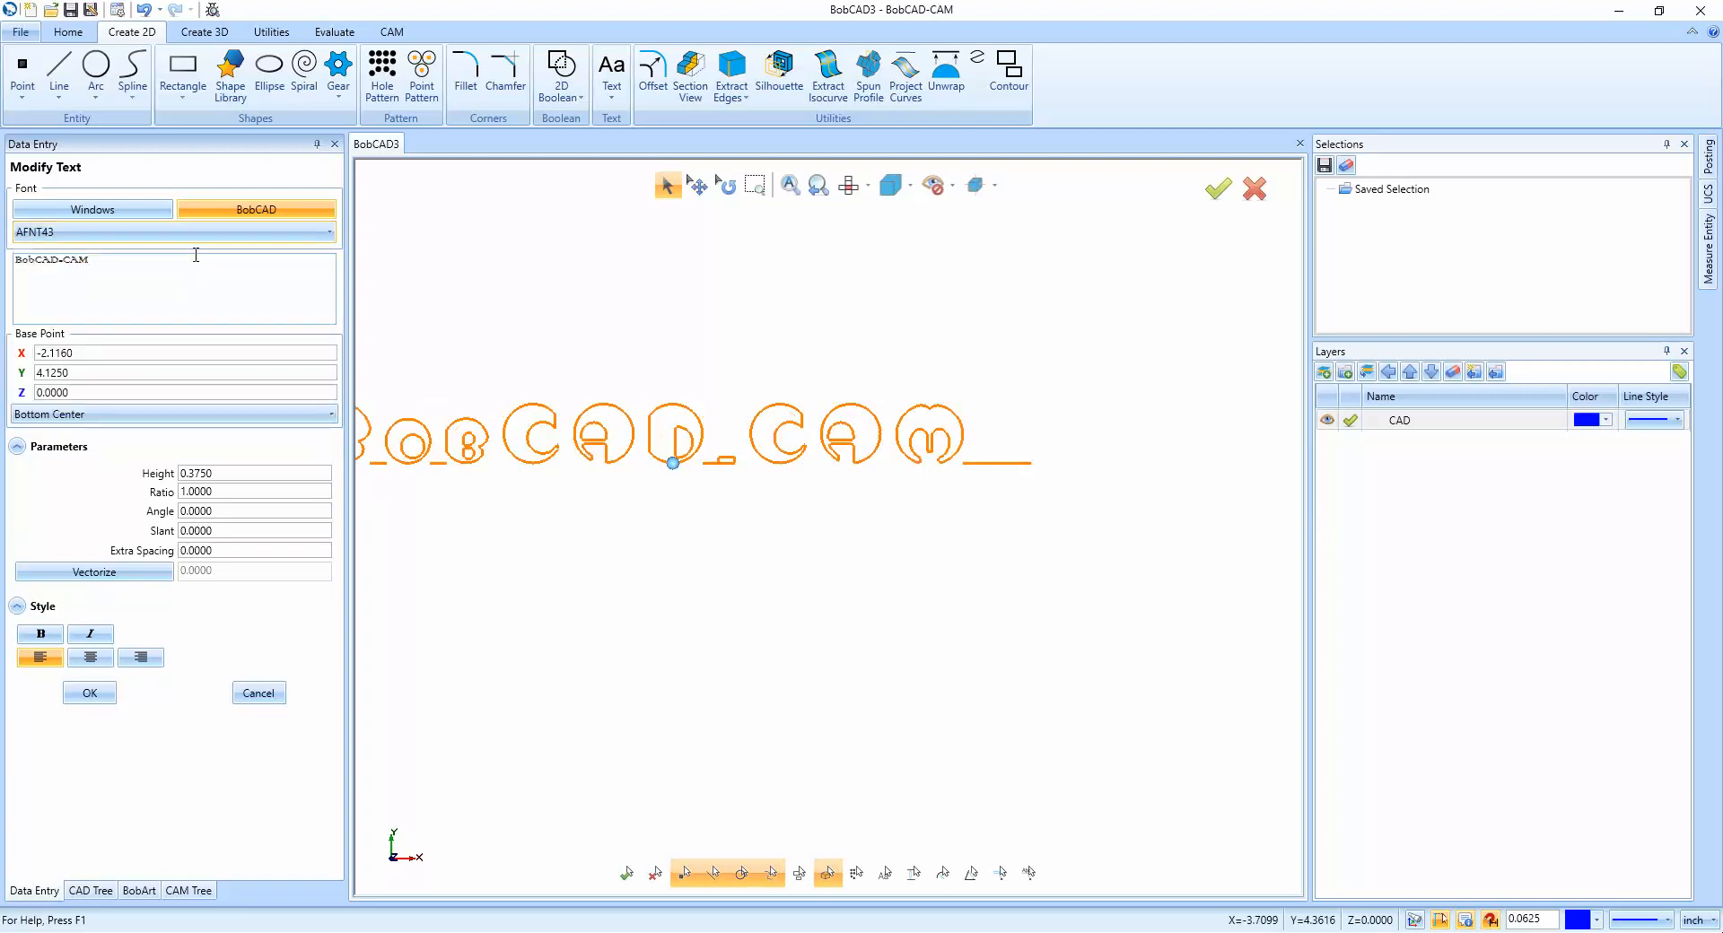
{"action": "key", "text": "Up"}
{"action": "key", "text": "Up"}
{"action": "key", "text": "Up"}
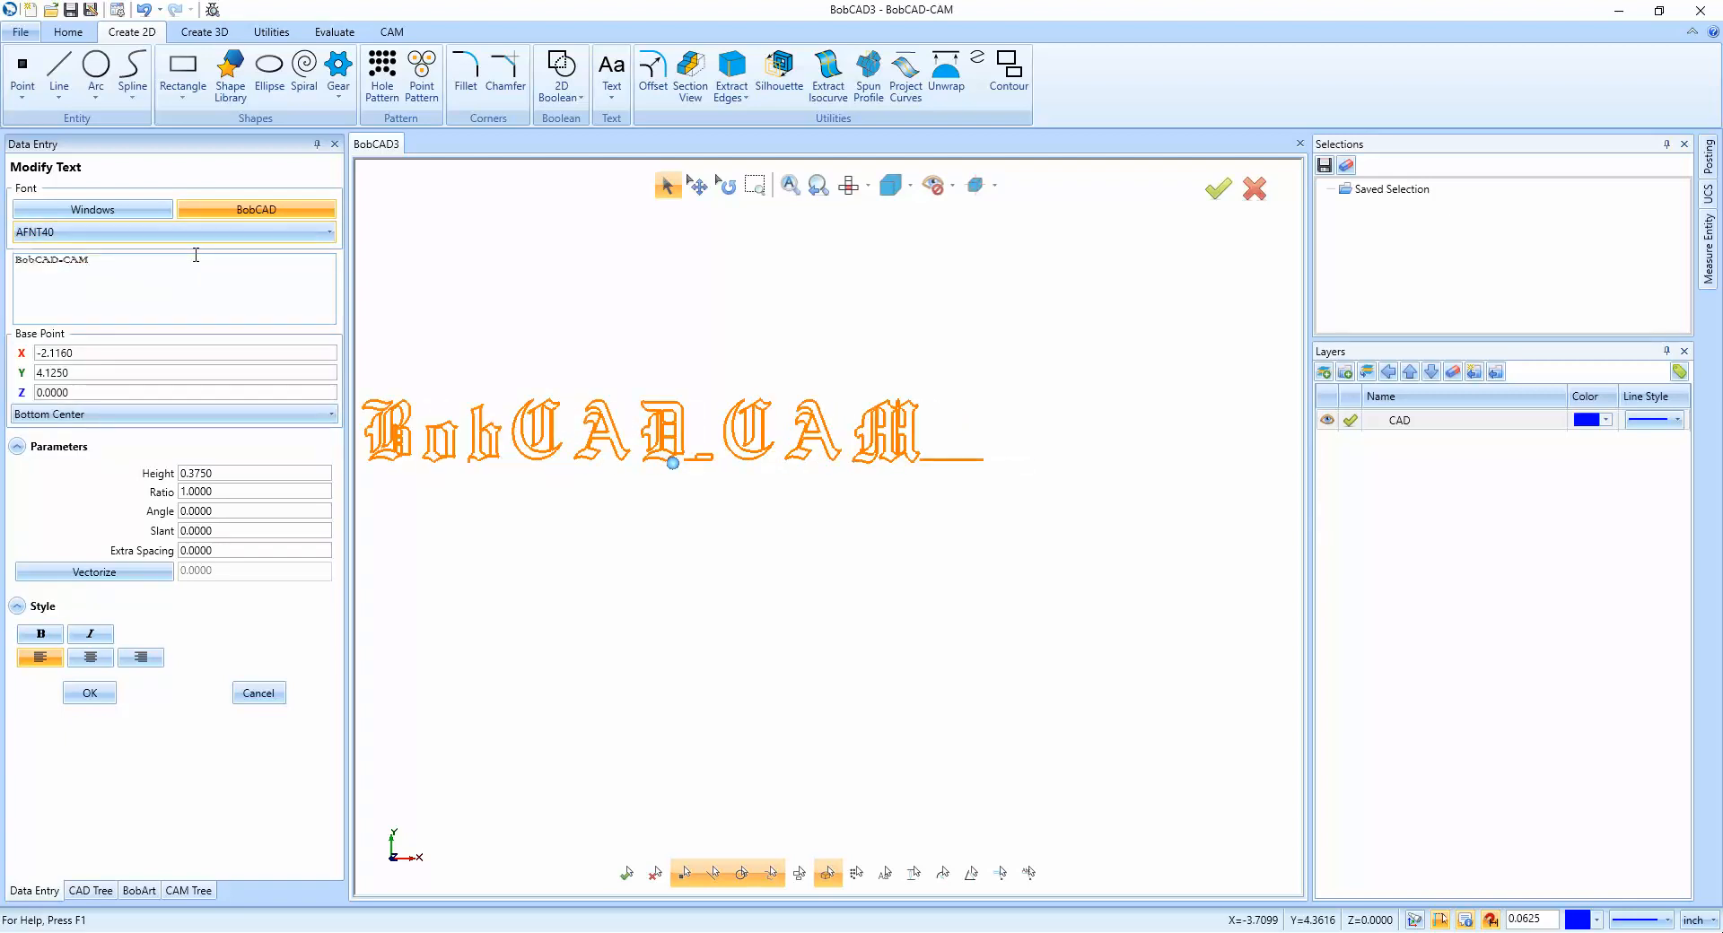
{"action": "key", "text": "Up"}
{"action": "key", "text": "Up"}
{"action": "key", "text": "Up"}
{"action": "key", "text": "Up"}
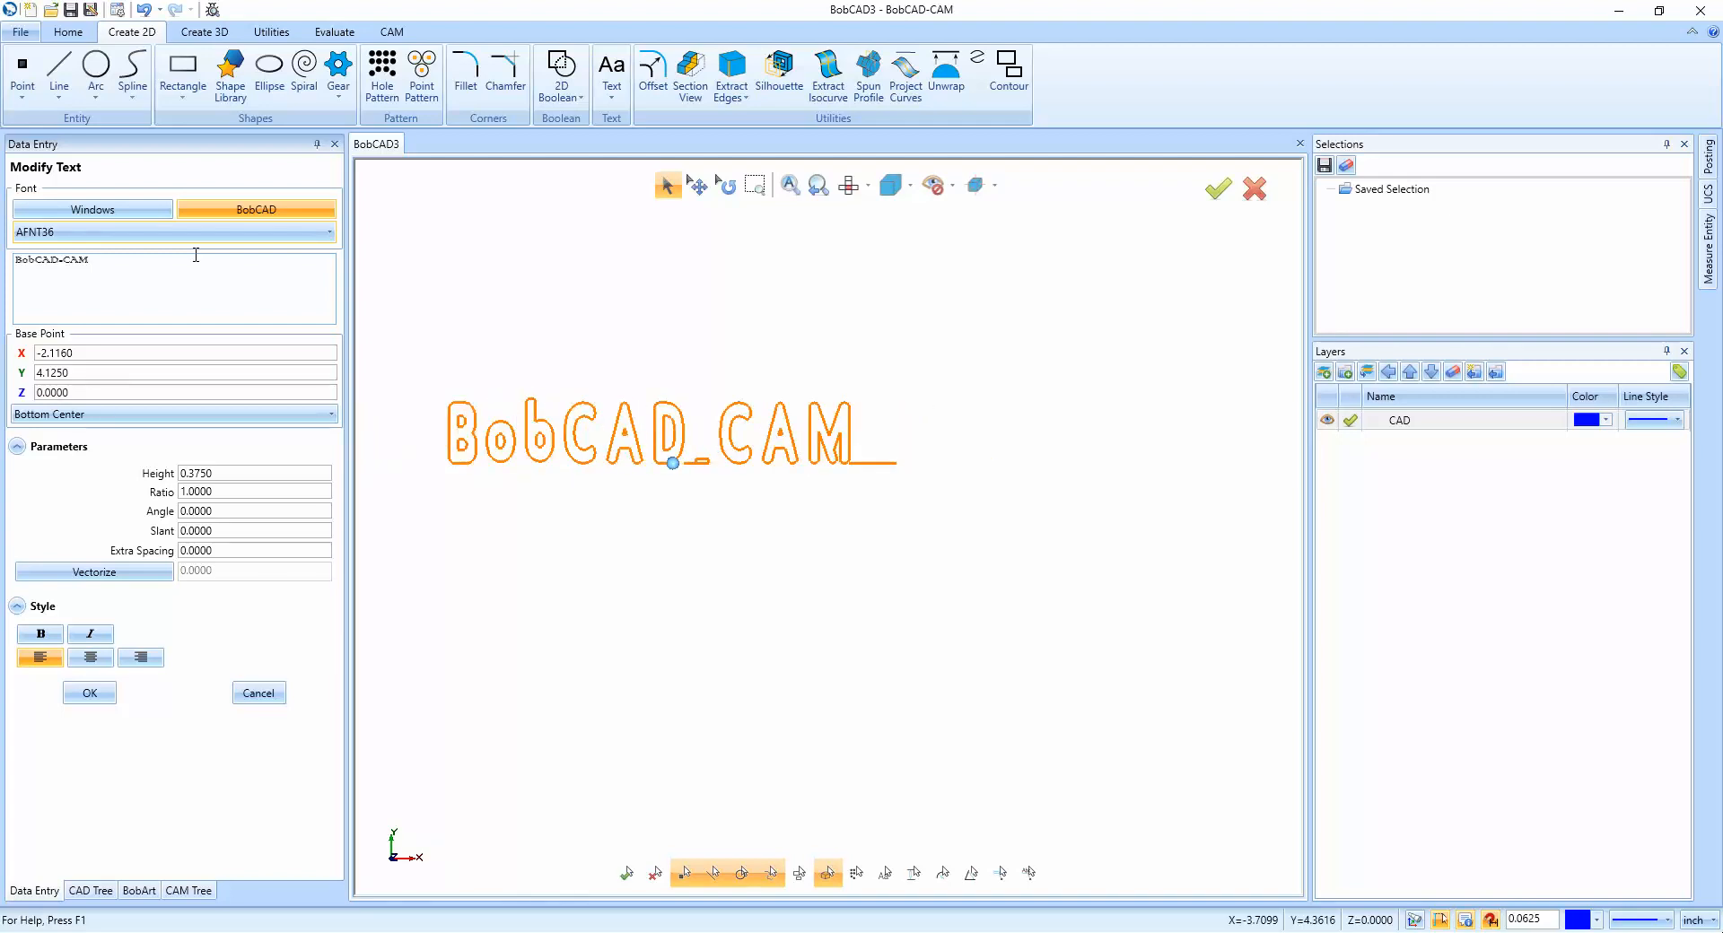
{"action": "key", "text": "Up"}
{"action": "key", "text": "Up"}
{"action": "key", "text": "Up"}
{"action": "key", "text": "Up"}
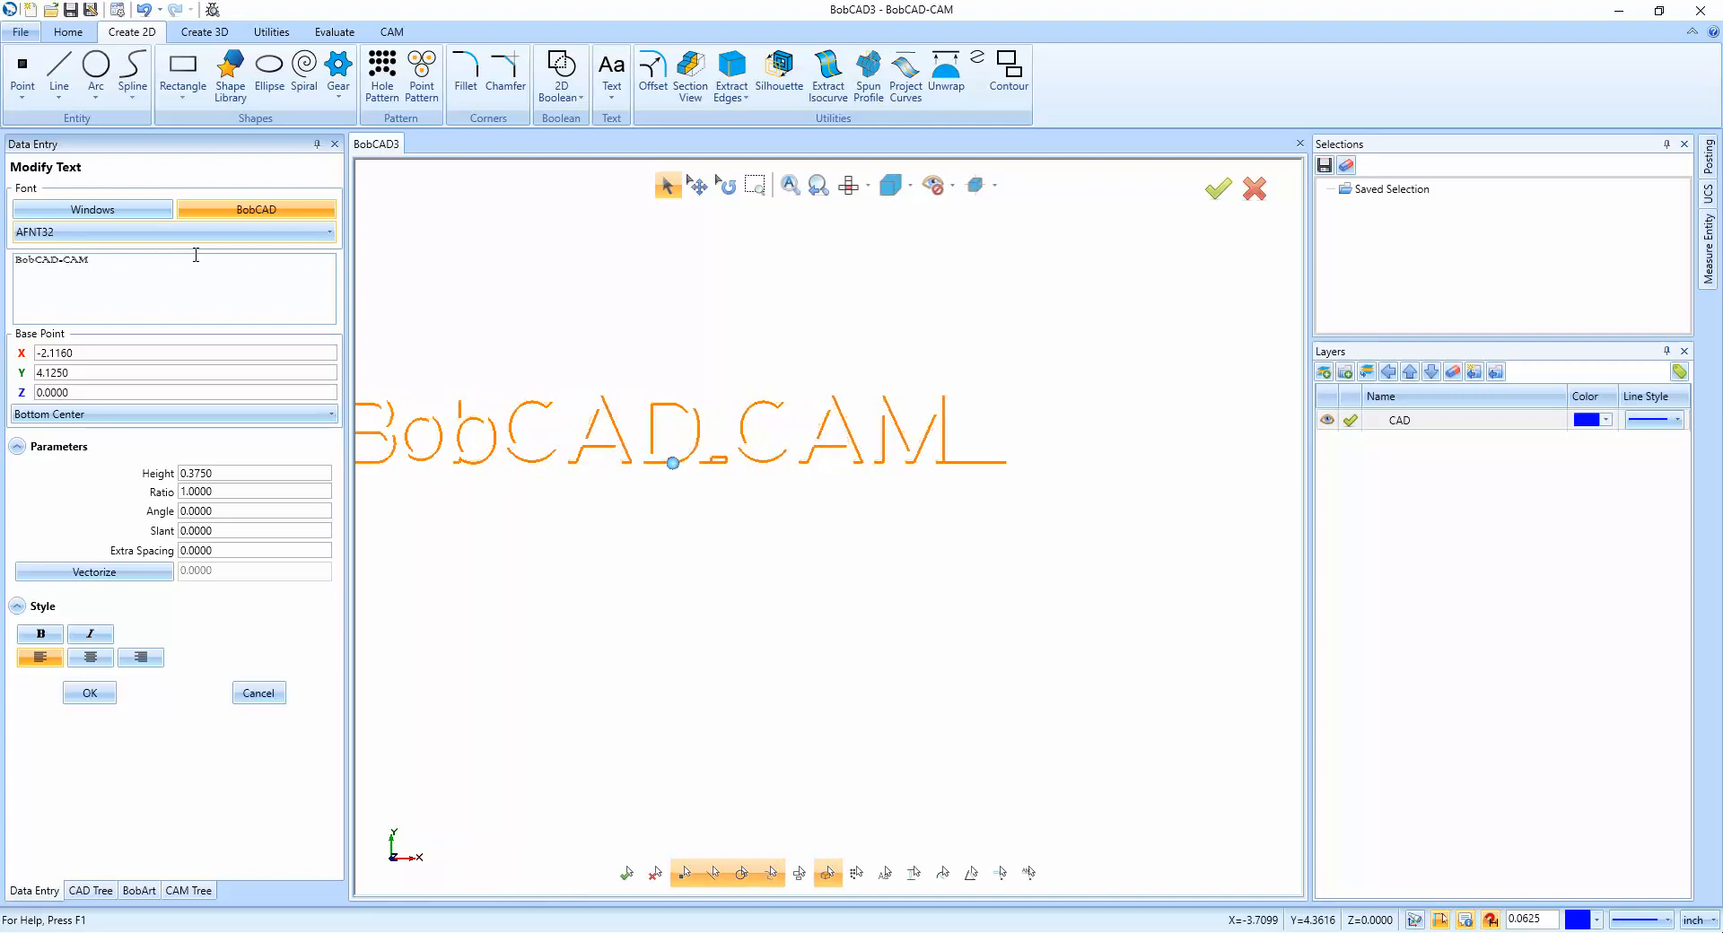
{"action": "key", "text": "Up"}
{"action": "key", "text": "Up"}
{"action": "key", "text": "Up"}
{"action": "key", "text": "Up"}
{"action": "key", "text": "Up"}
{"action": "key", "text": "Up"}
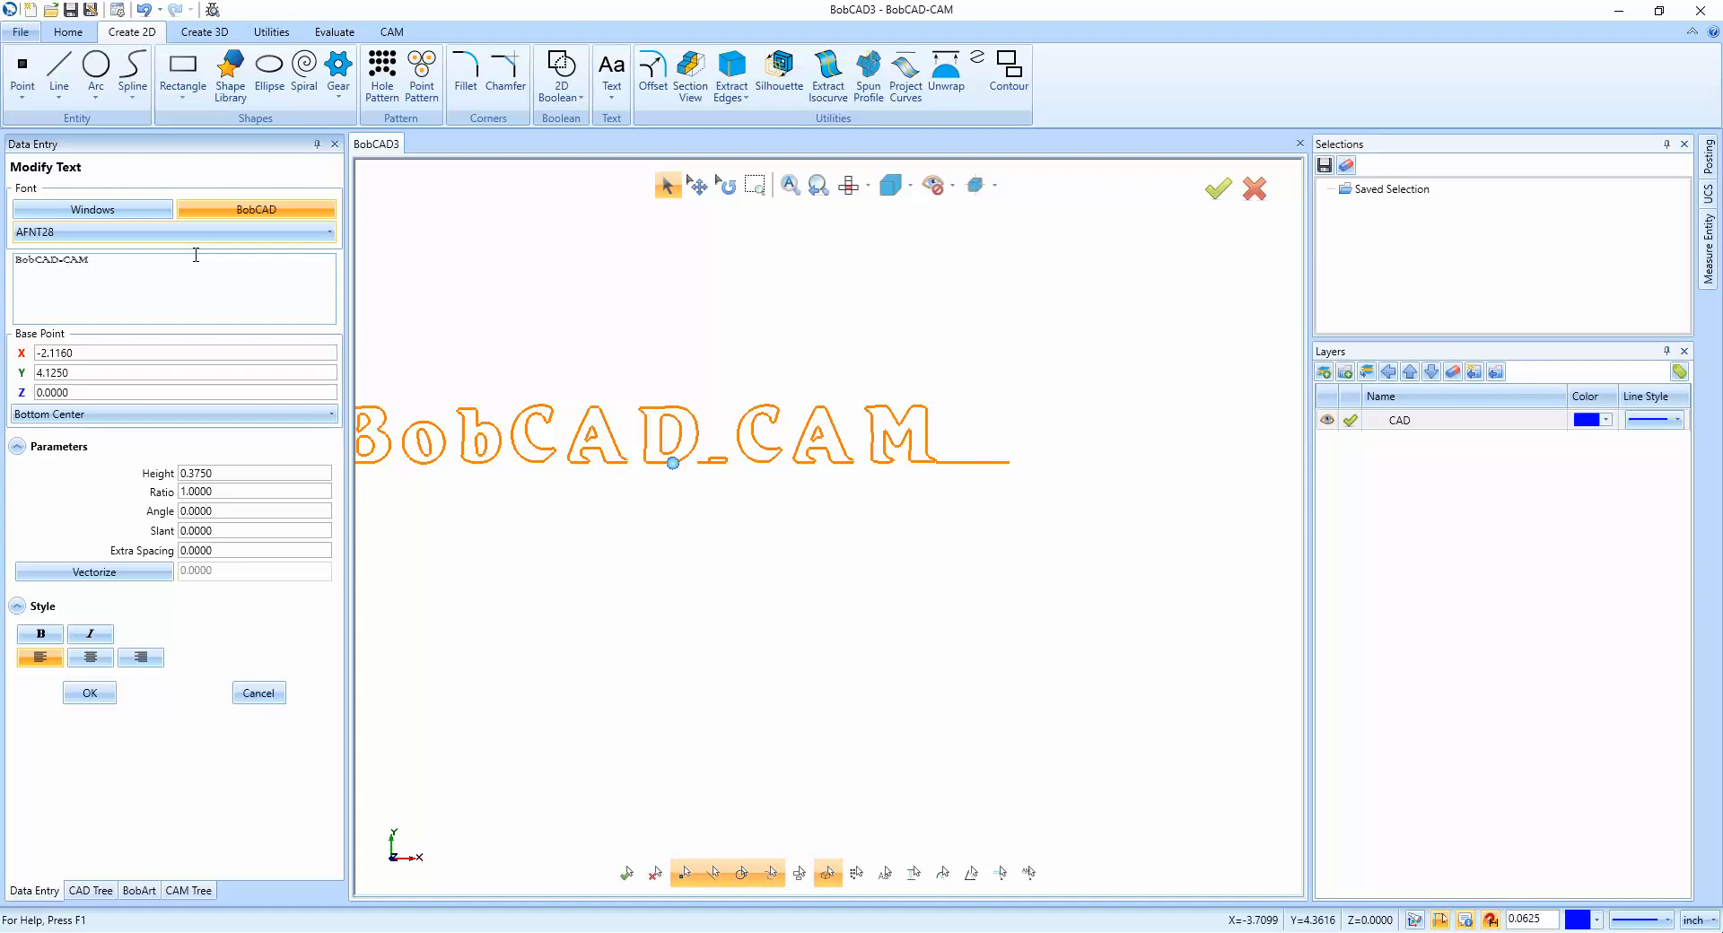
{"action": "key", "text": "Up"}
{"action": "key", "text": "Up"}
{"action": "key", "text": "Up"}
{"action": "key", "text": "Up"}
{"action": "key", "text": "Up"}
{"action": "key", "text": "Up"}
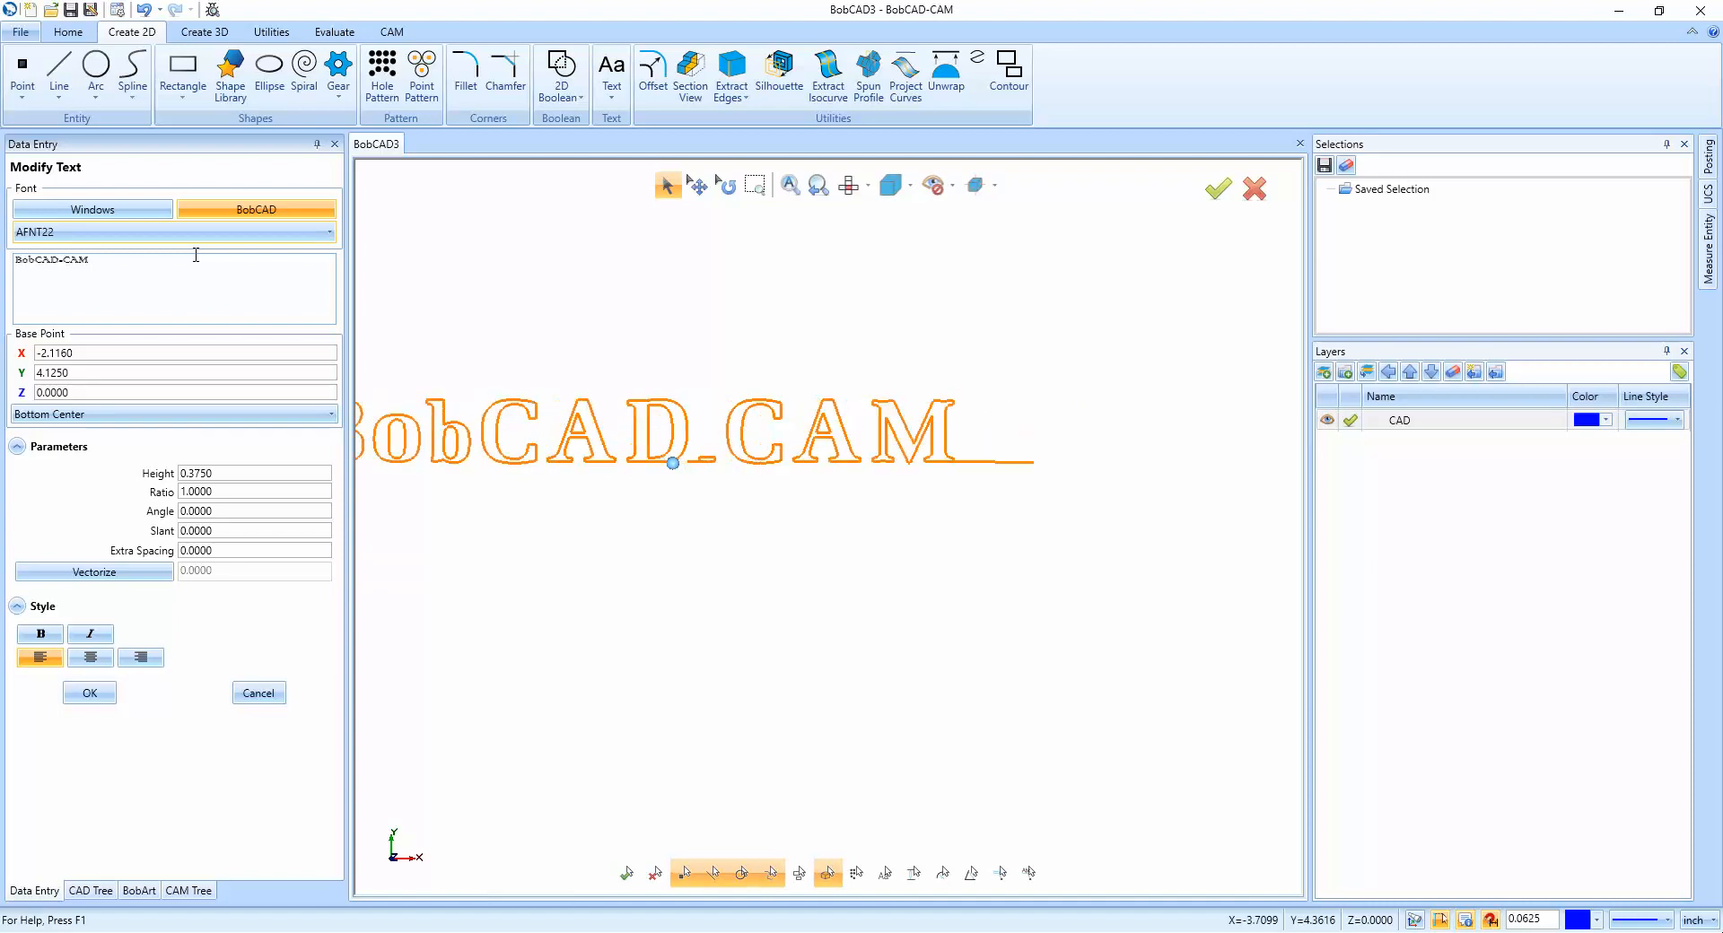
{"action": "key", "text": "Up"}
{"action": "key", "text": "Up"}
{"action": "key", "text": "Up"}
{"action": "key", "text": "Up"}
{"action": "key", "text": "Up"}
{"action": "key", "text": "Up"}
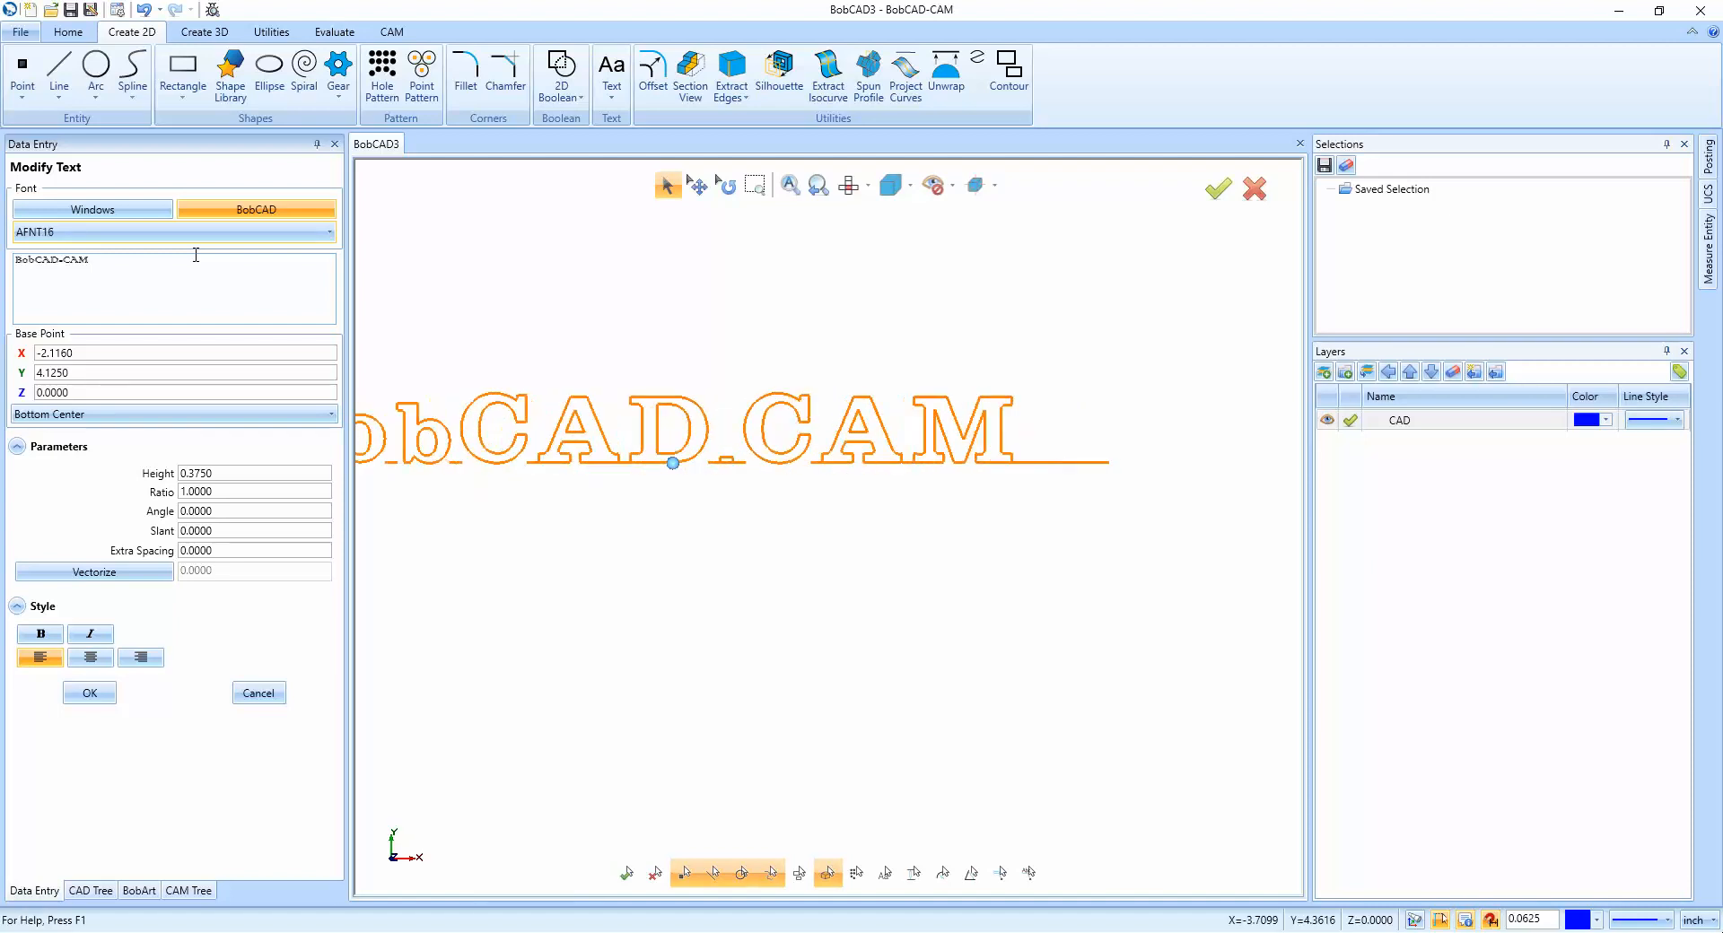
{"action": "key", "text": "Up"}
{"action": "key", "text": "Up"}
{"action": "key", "text": "Up"}
{"action": "key", "text": "Up"}
{"action": "key", "text": "Up"}
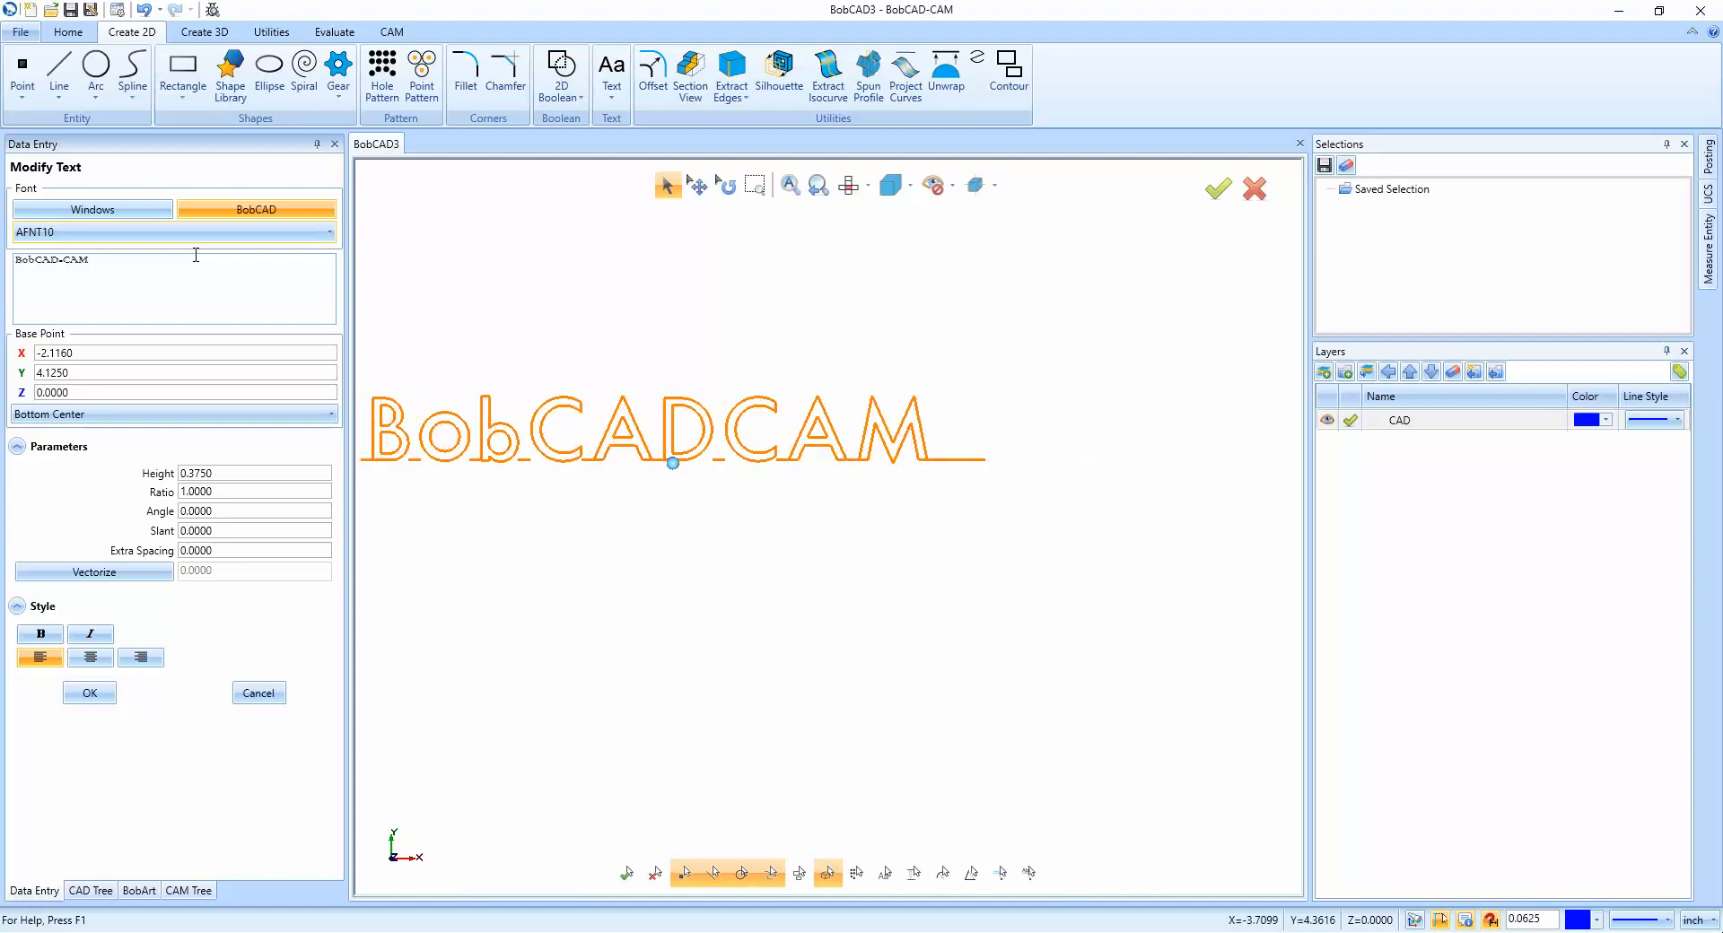
{"action": "key", "text": "Up"}
{"action": "key", "text": "Up"}
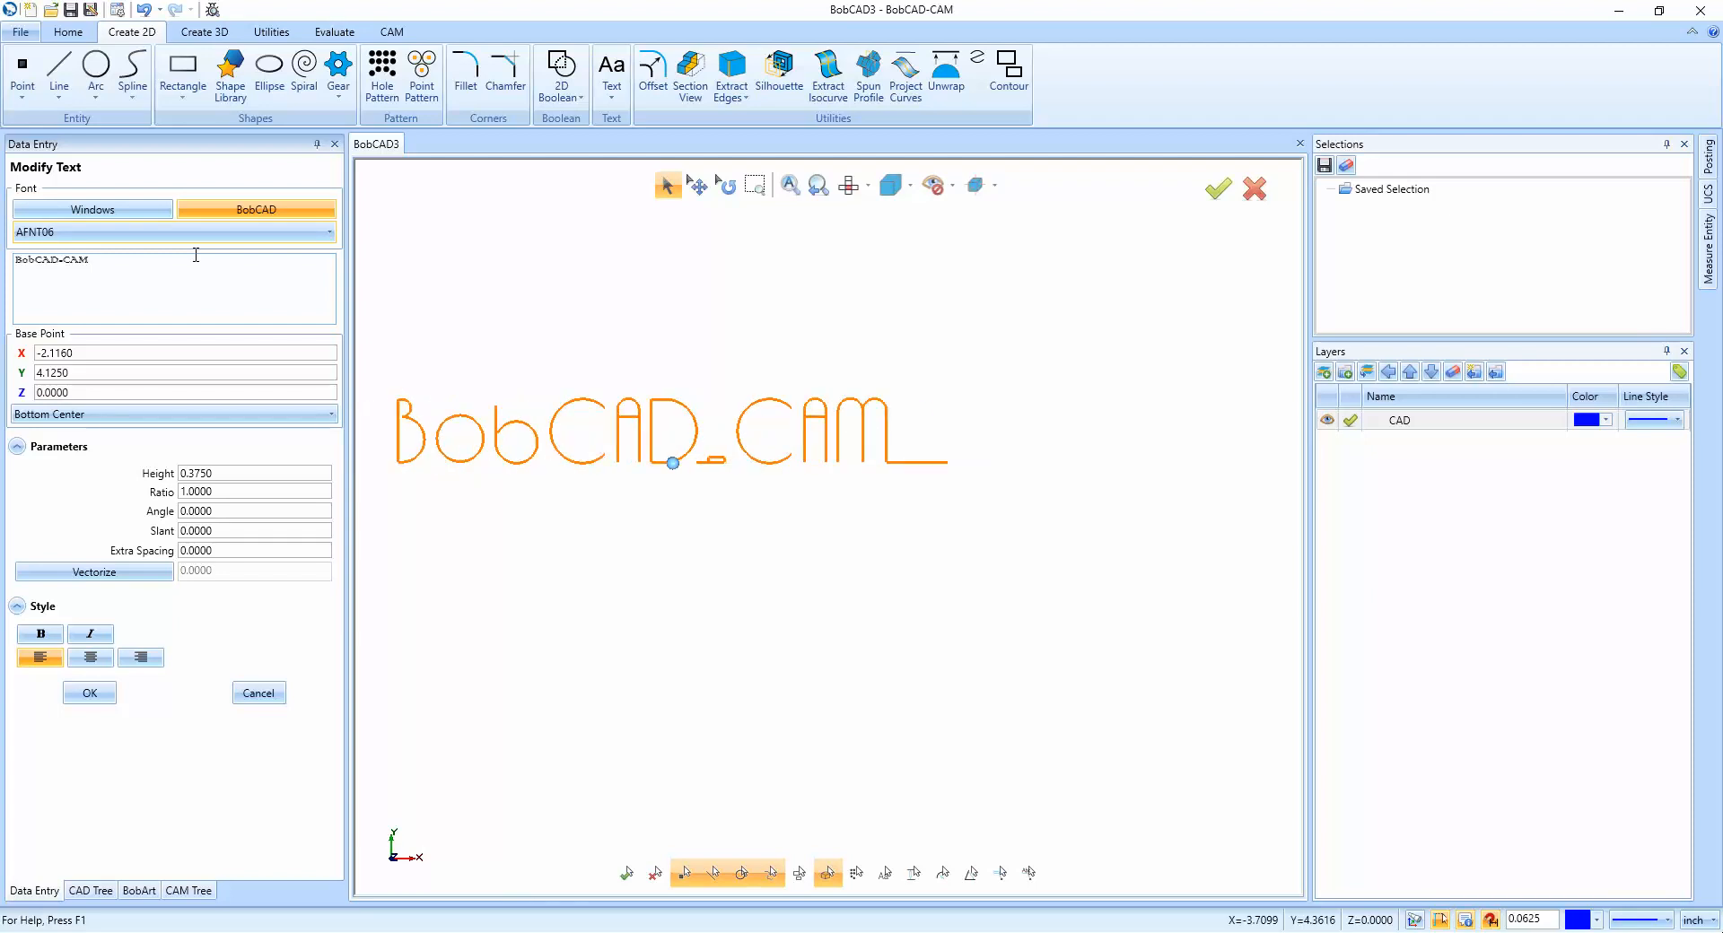
{"action": "key", "text": "Up"}
{"action": "key", "text": "Up"}
{"action": "key", "text": "Up"}
{"action": "key", "text": "Up"}
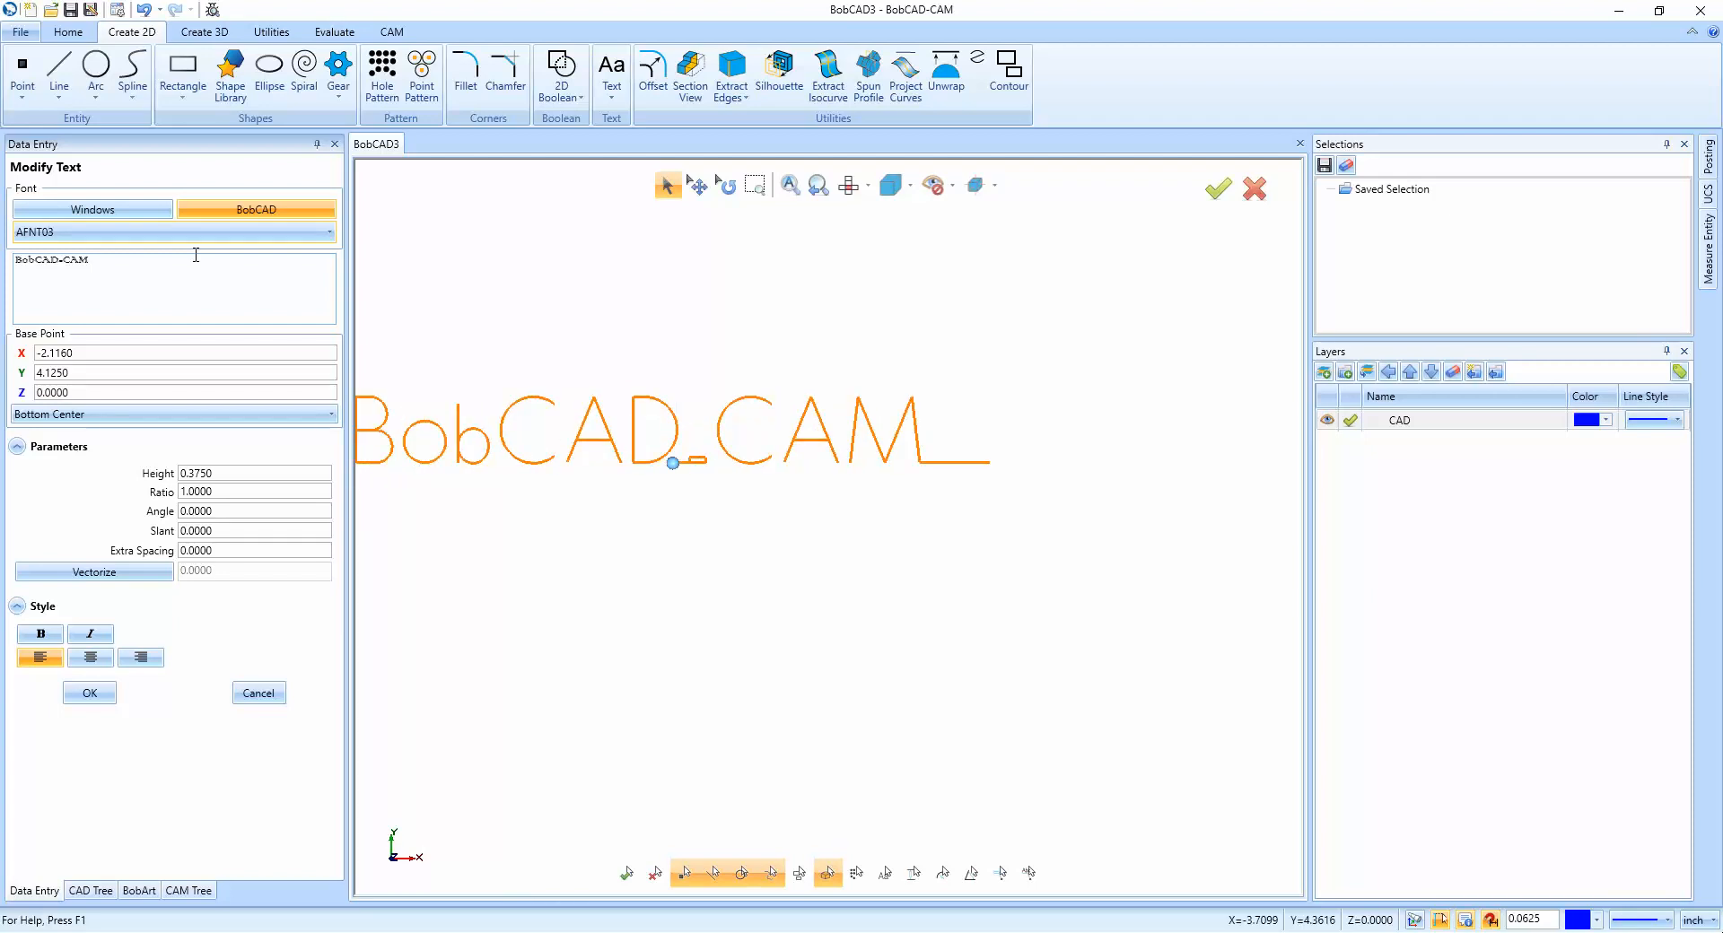
{"action": "key", "text": "Up"}
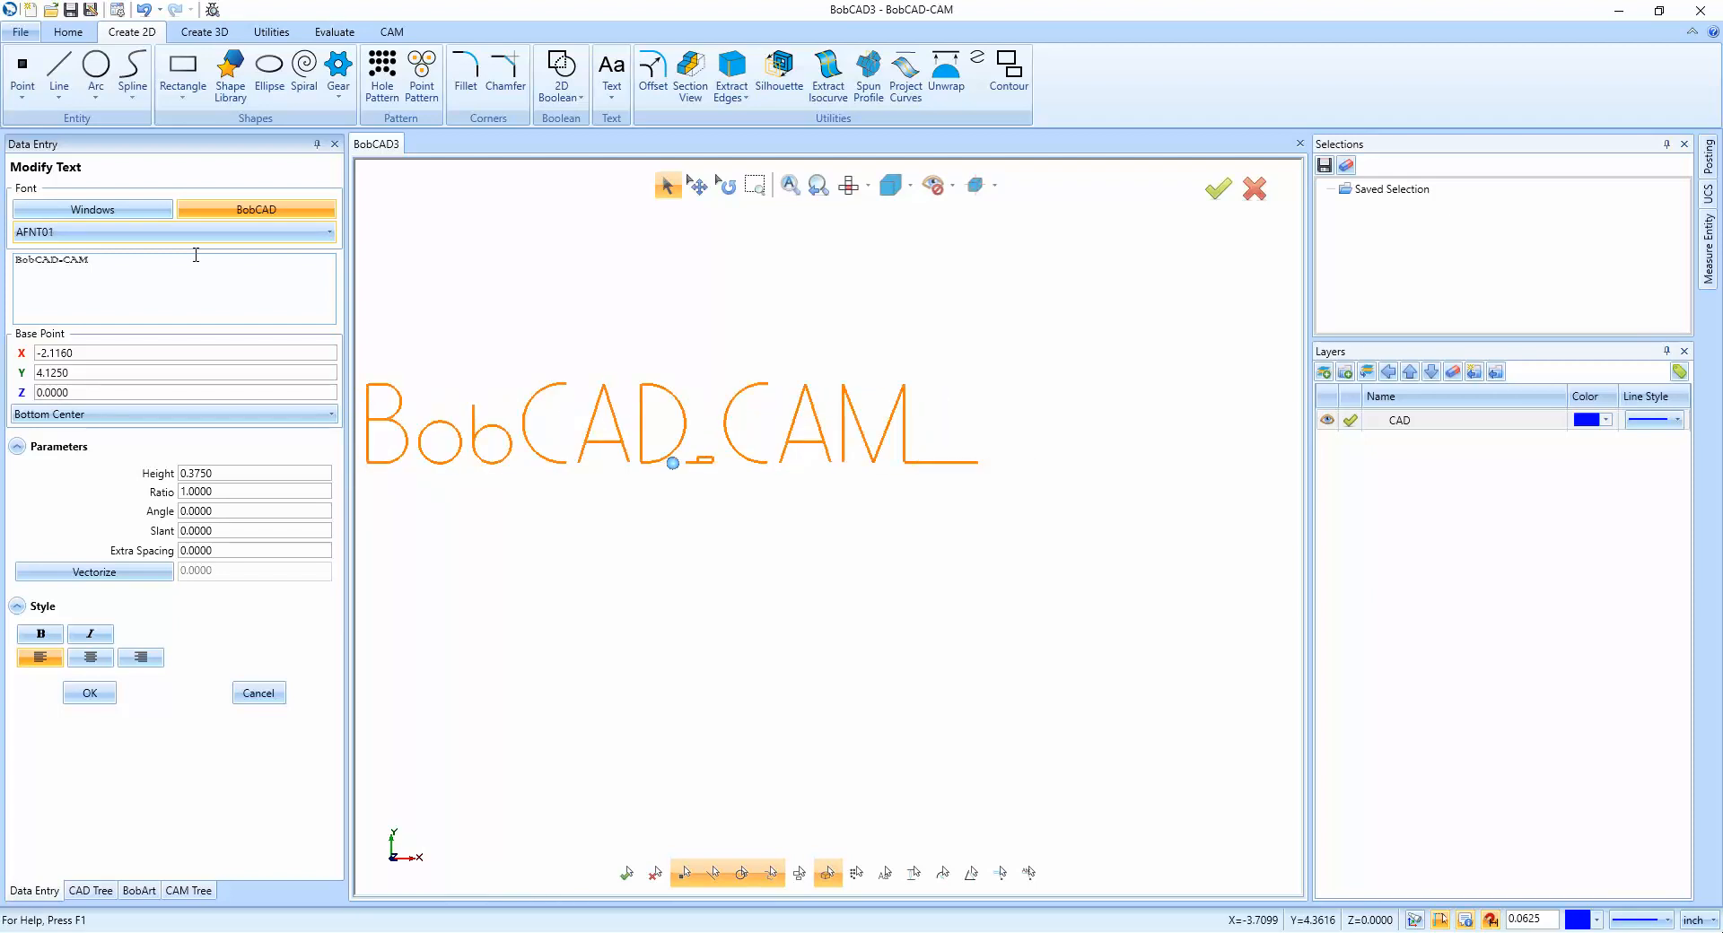
Set the text's BobCAD font to BobCAD Default and apply the modification.
{"action": "left_click", "coordinate": [241, 234]}
{"action": "scroll", "coordinate": [216, 368], "scroll_direction": "down", "scroll_amount": 10}
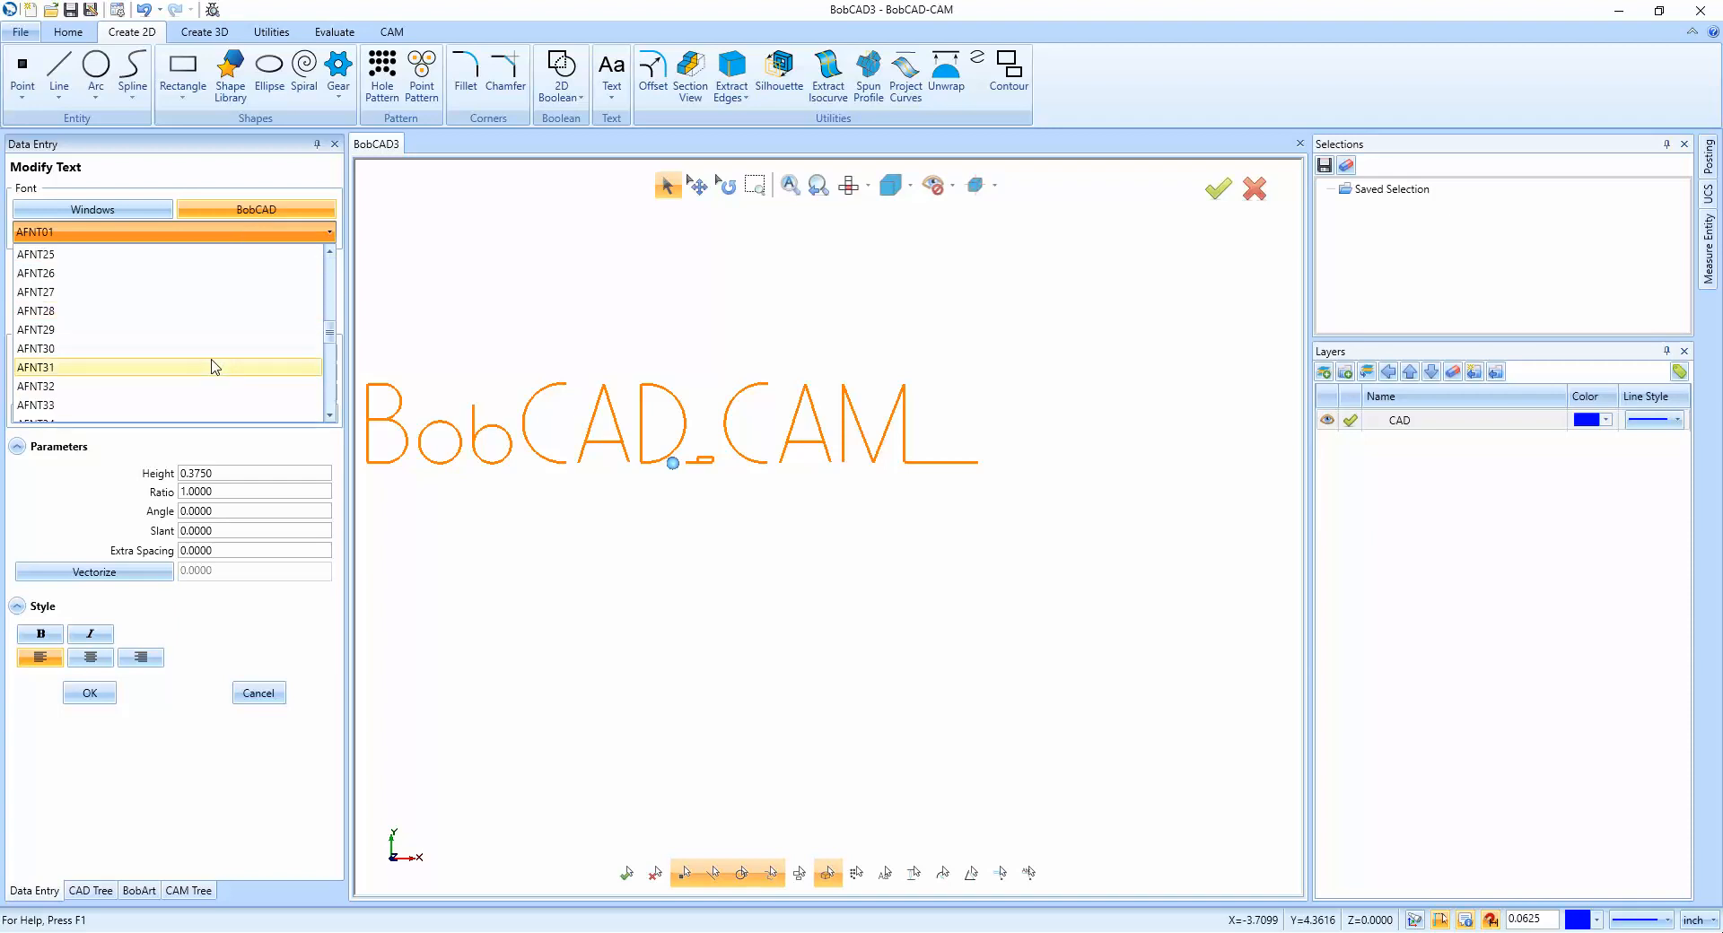
{"action": "scroll", "coordinate": [215, 367], "scroll_direction": "down", "scroll_amount": 5}
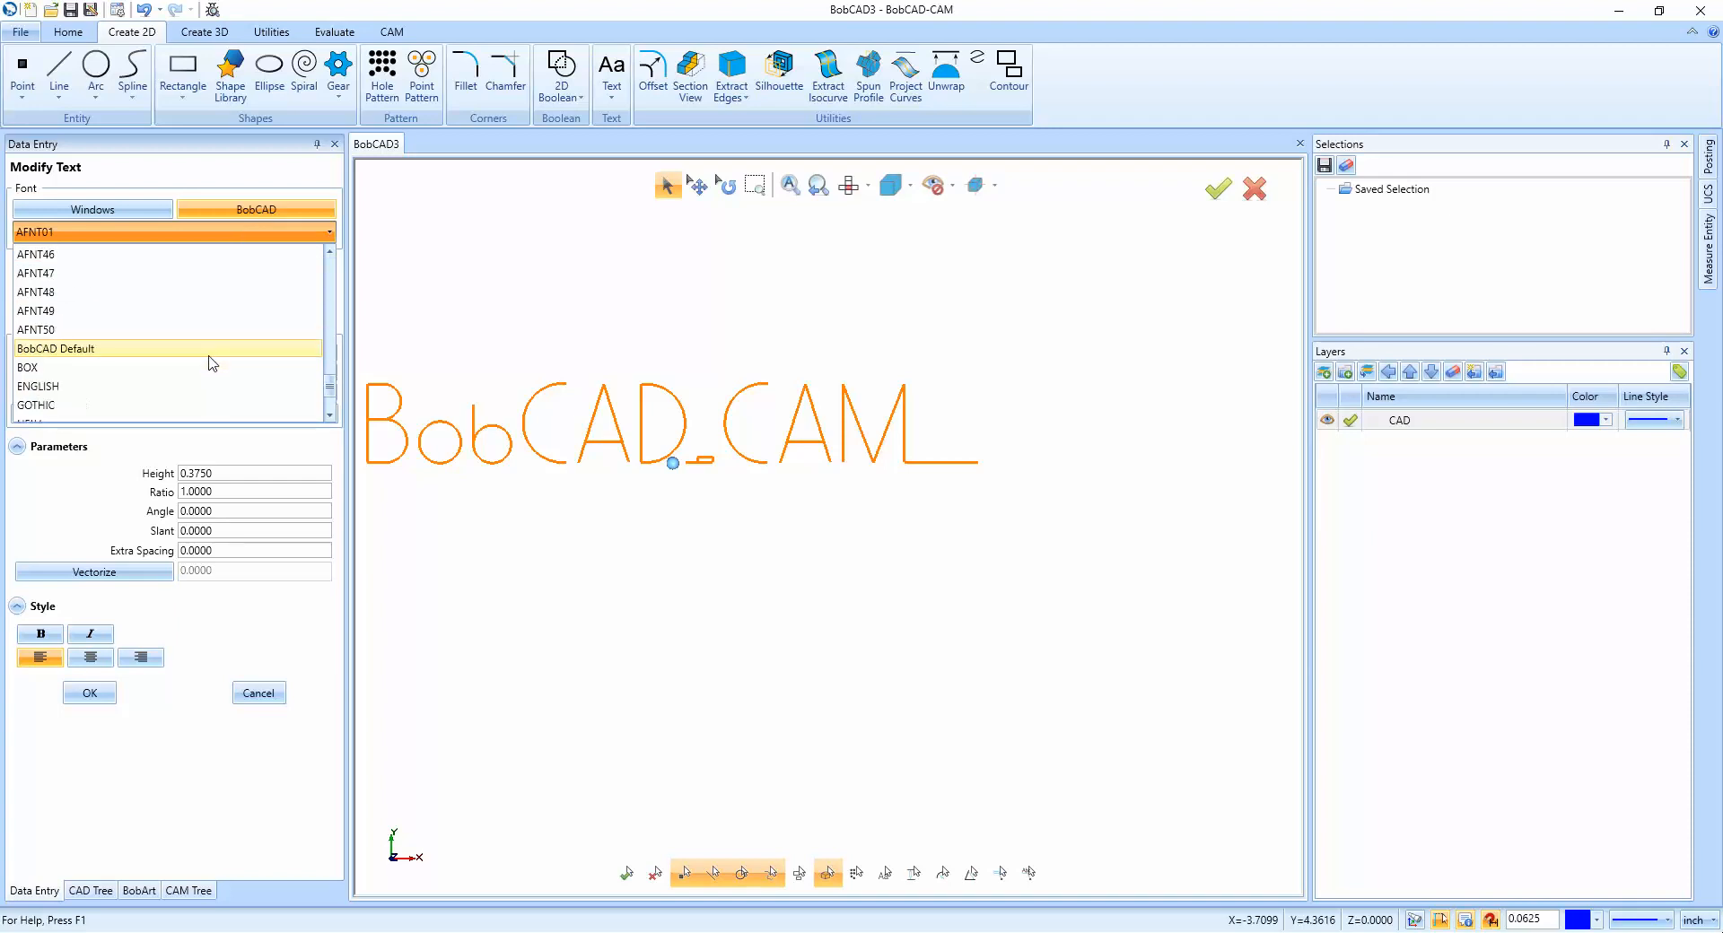
{"action": "left_click", "coordinate": [208, 301]}
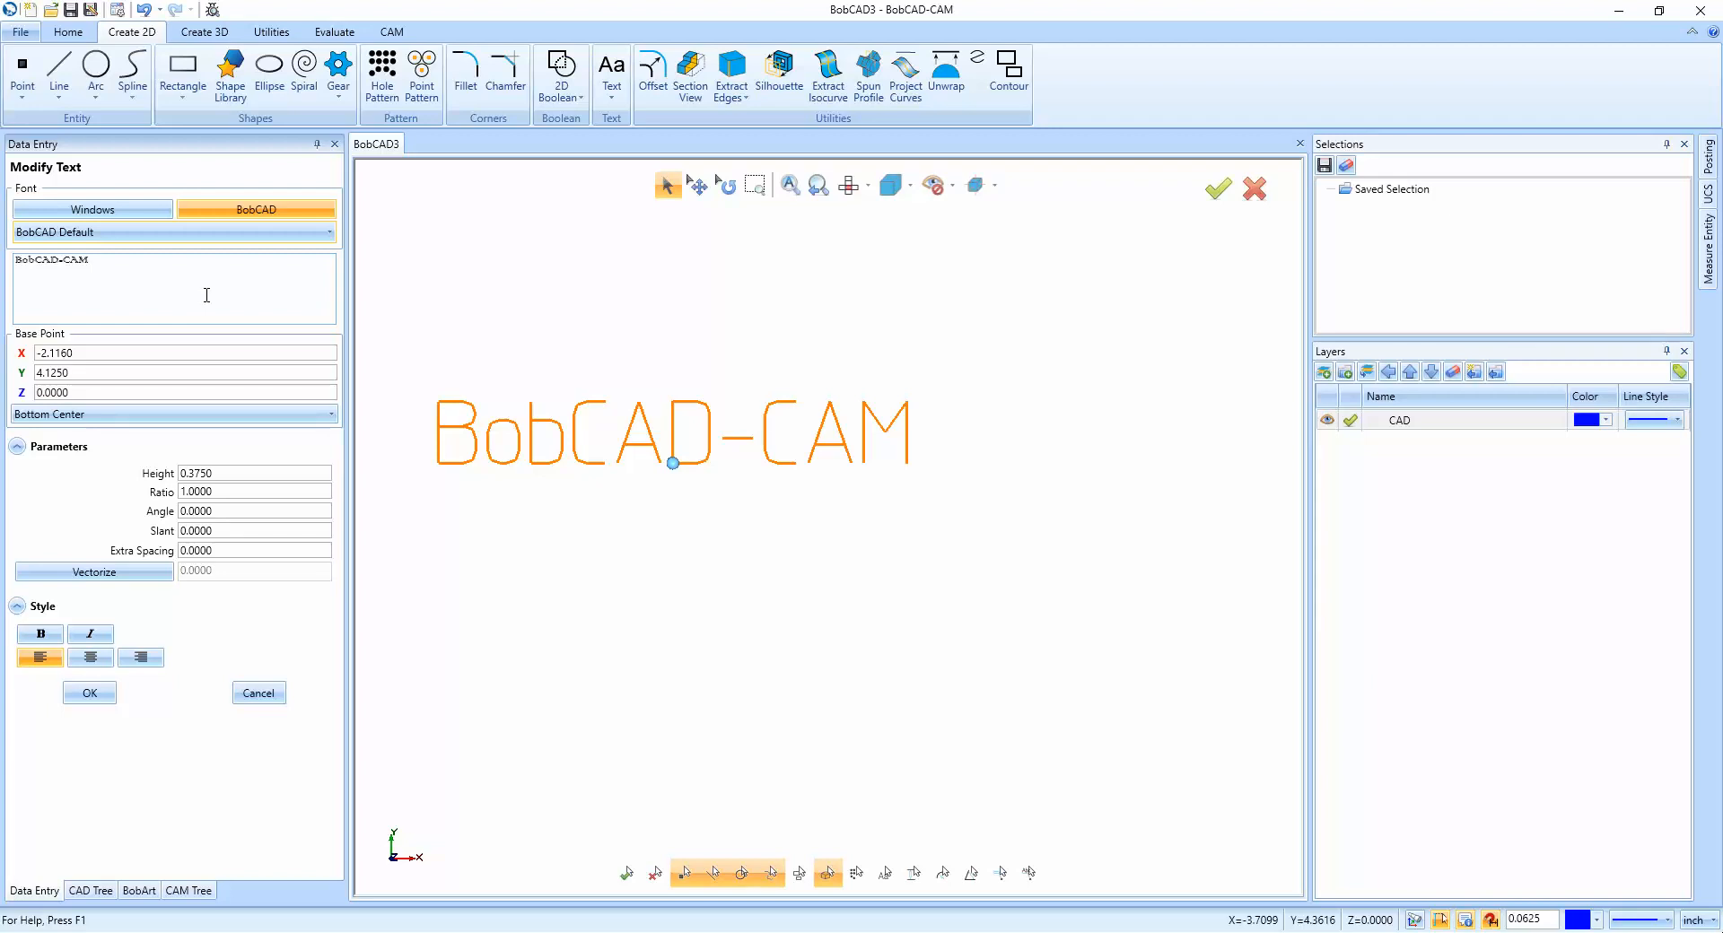
{"action": "left_click", "coordinate": [91, 695]}
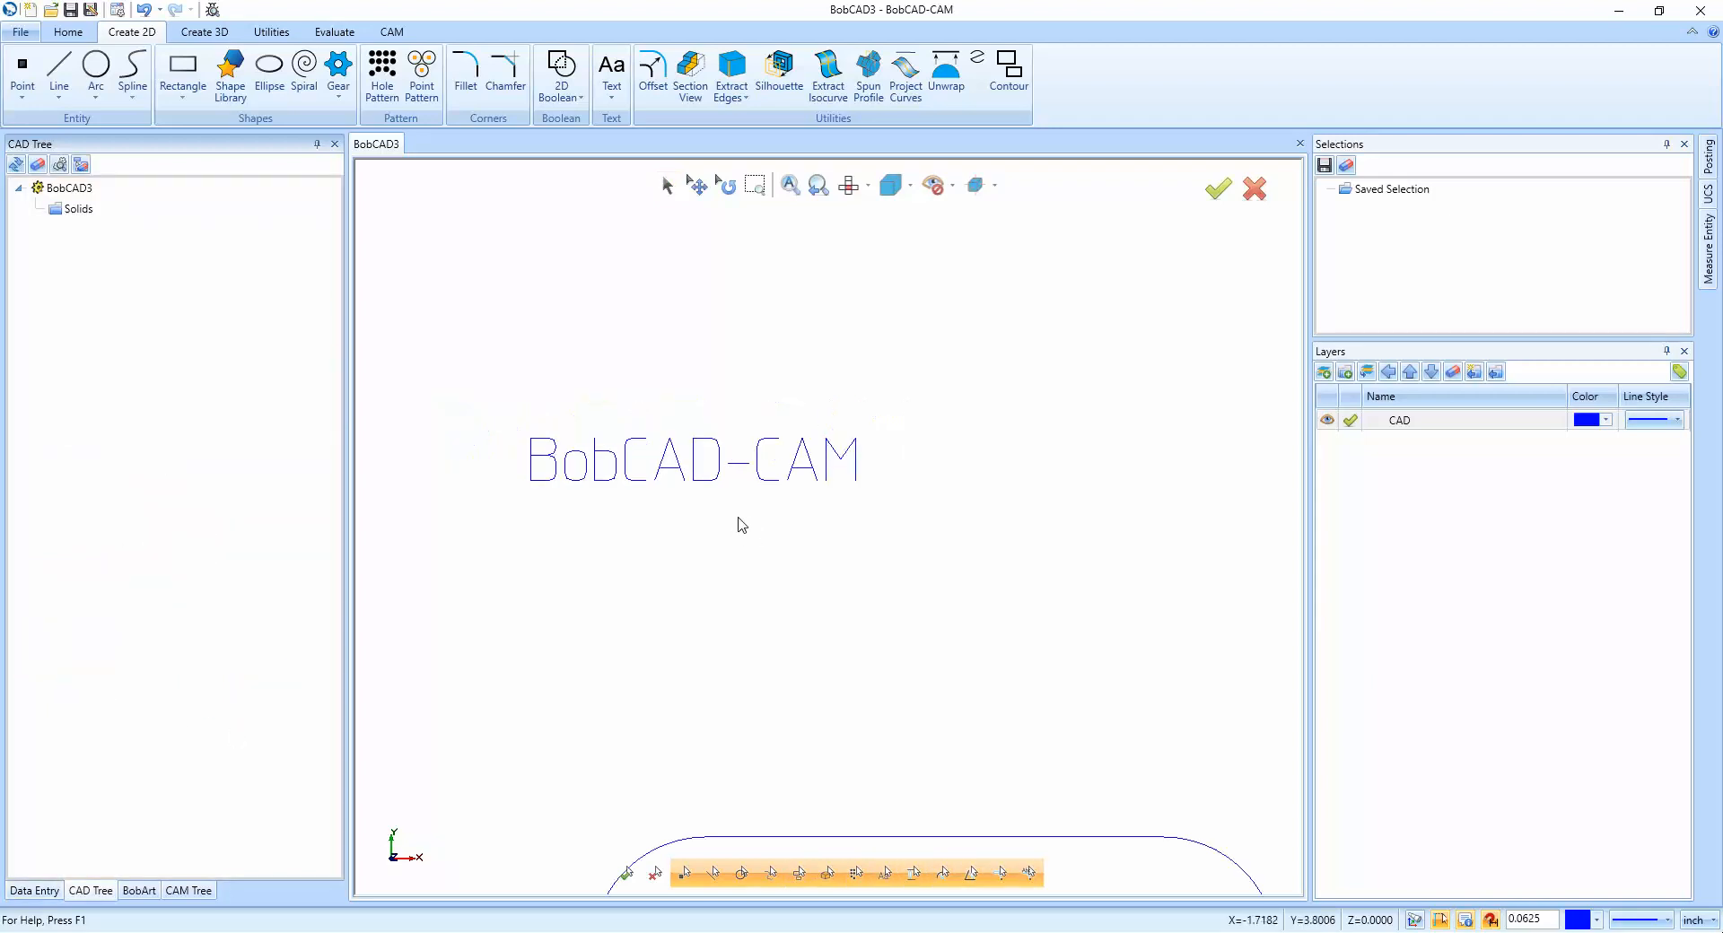
Start fitting the first text below the rounded rectangle to a curve, chaining from its left edge over the rounded corners to its right edge.
{"action": "scroll", "coordinate": [742, 525], "scroll_direction": "down", "scroll_amount": 3}
{"action": "scroll", "coordinate": [794, 688], "scroll_direction": "up", "scroll_amount": 1}
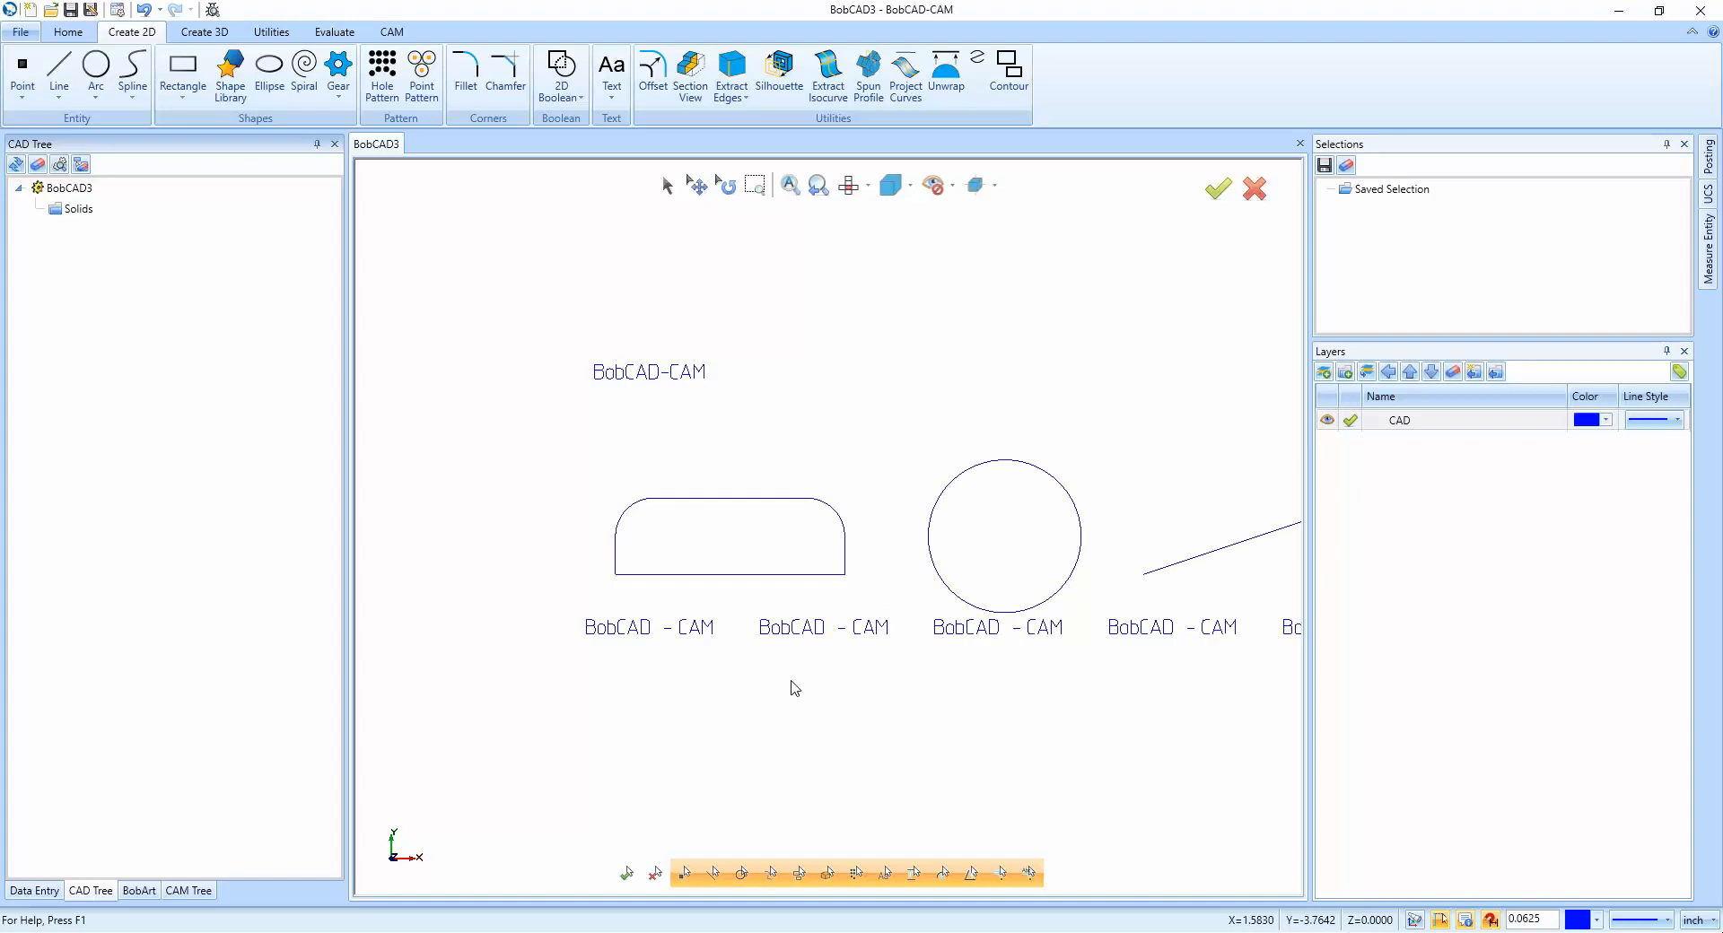
{"action": "scroll", "coordinate": [794, 689], "scroll_direction": "up", "scroll_amount": 1}
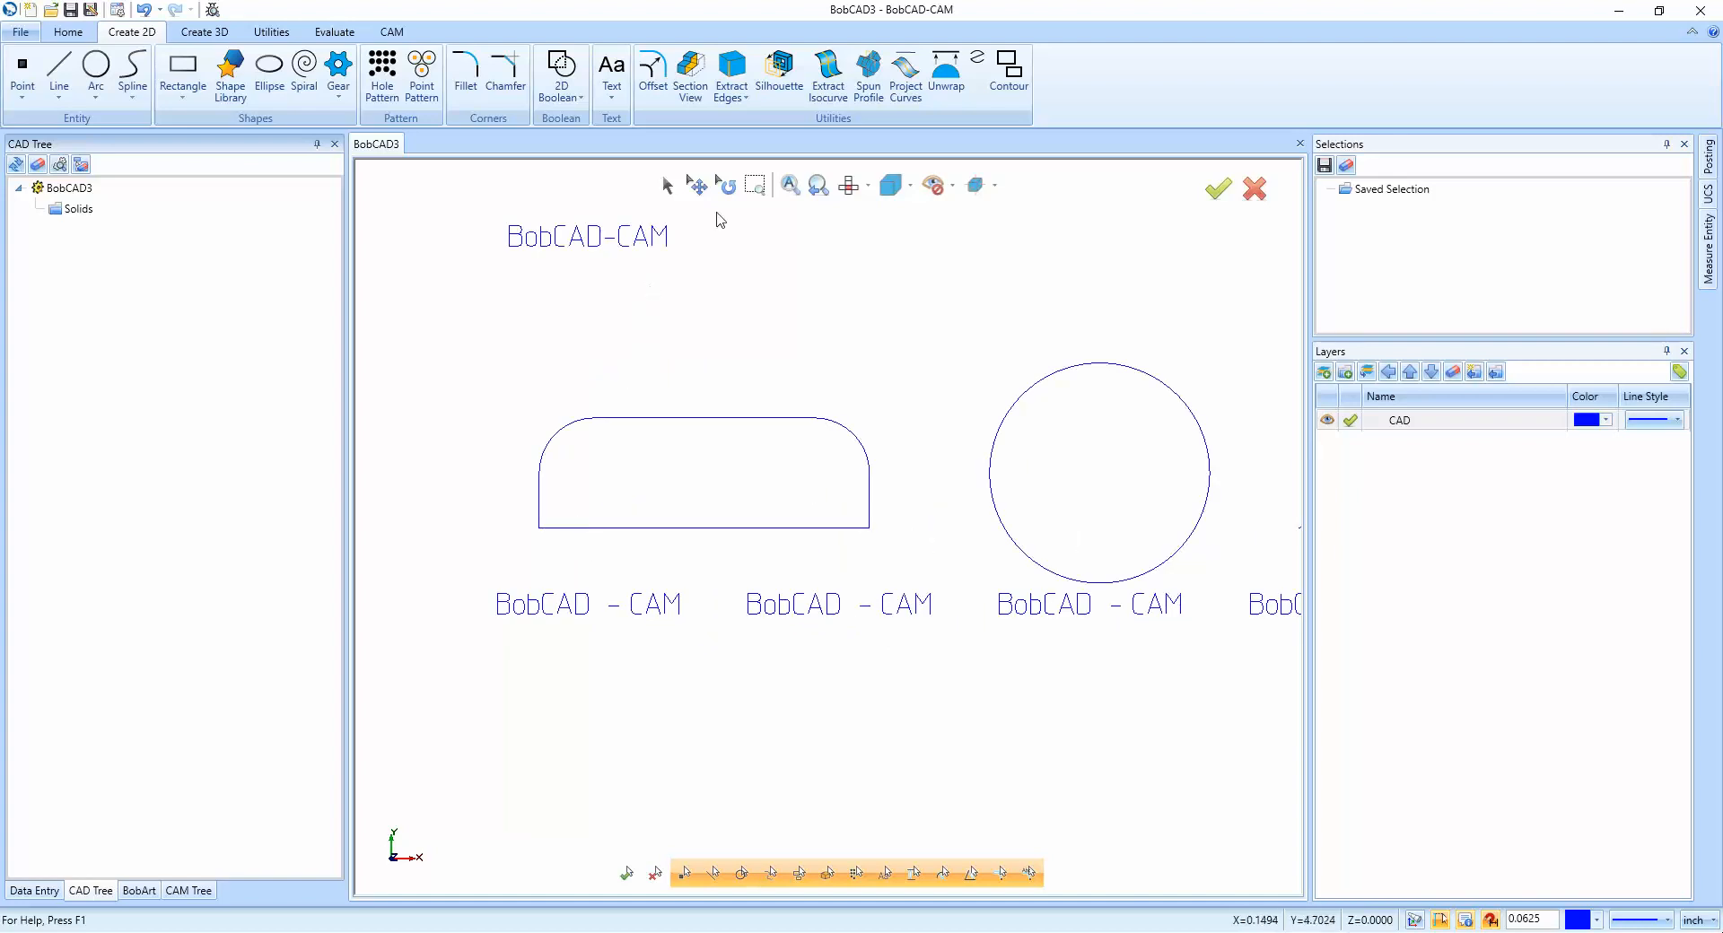
{"action": "left_click", "coordinate": [697, 184]}
{"action": "left_click_drag", "start_coordinate": [813, 411], "coordinate": [793, 401]}
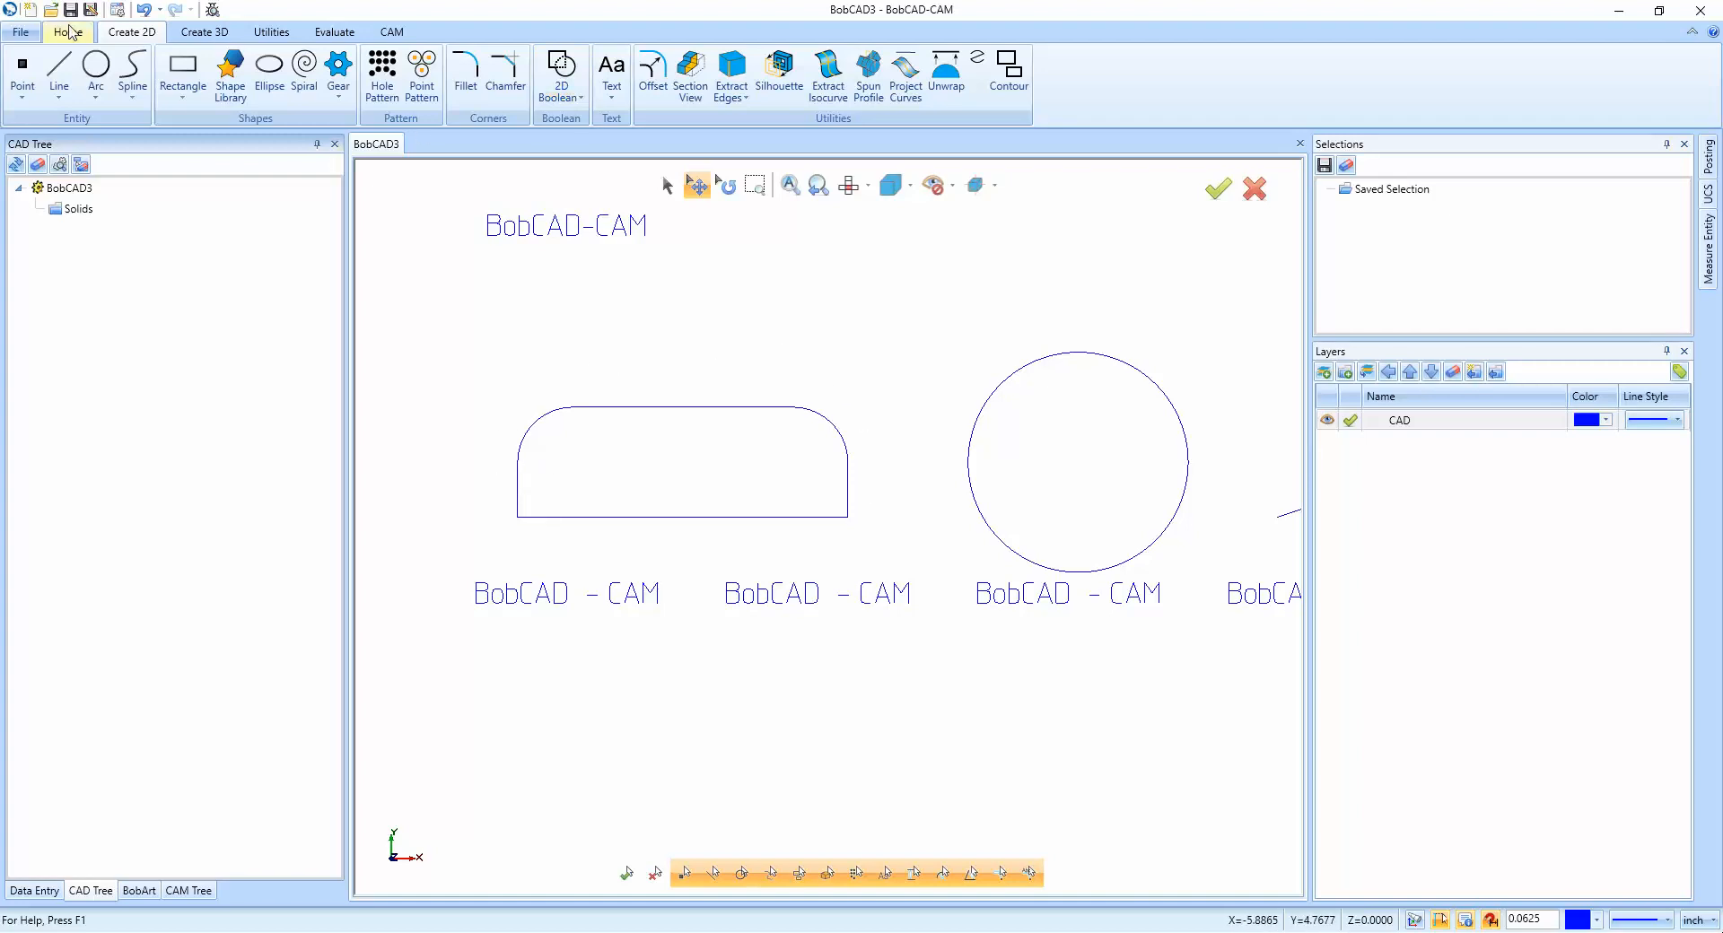
{"action": "left_click", "coordinate": [613, 97]}
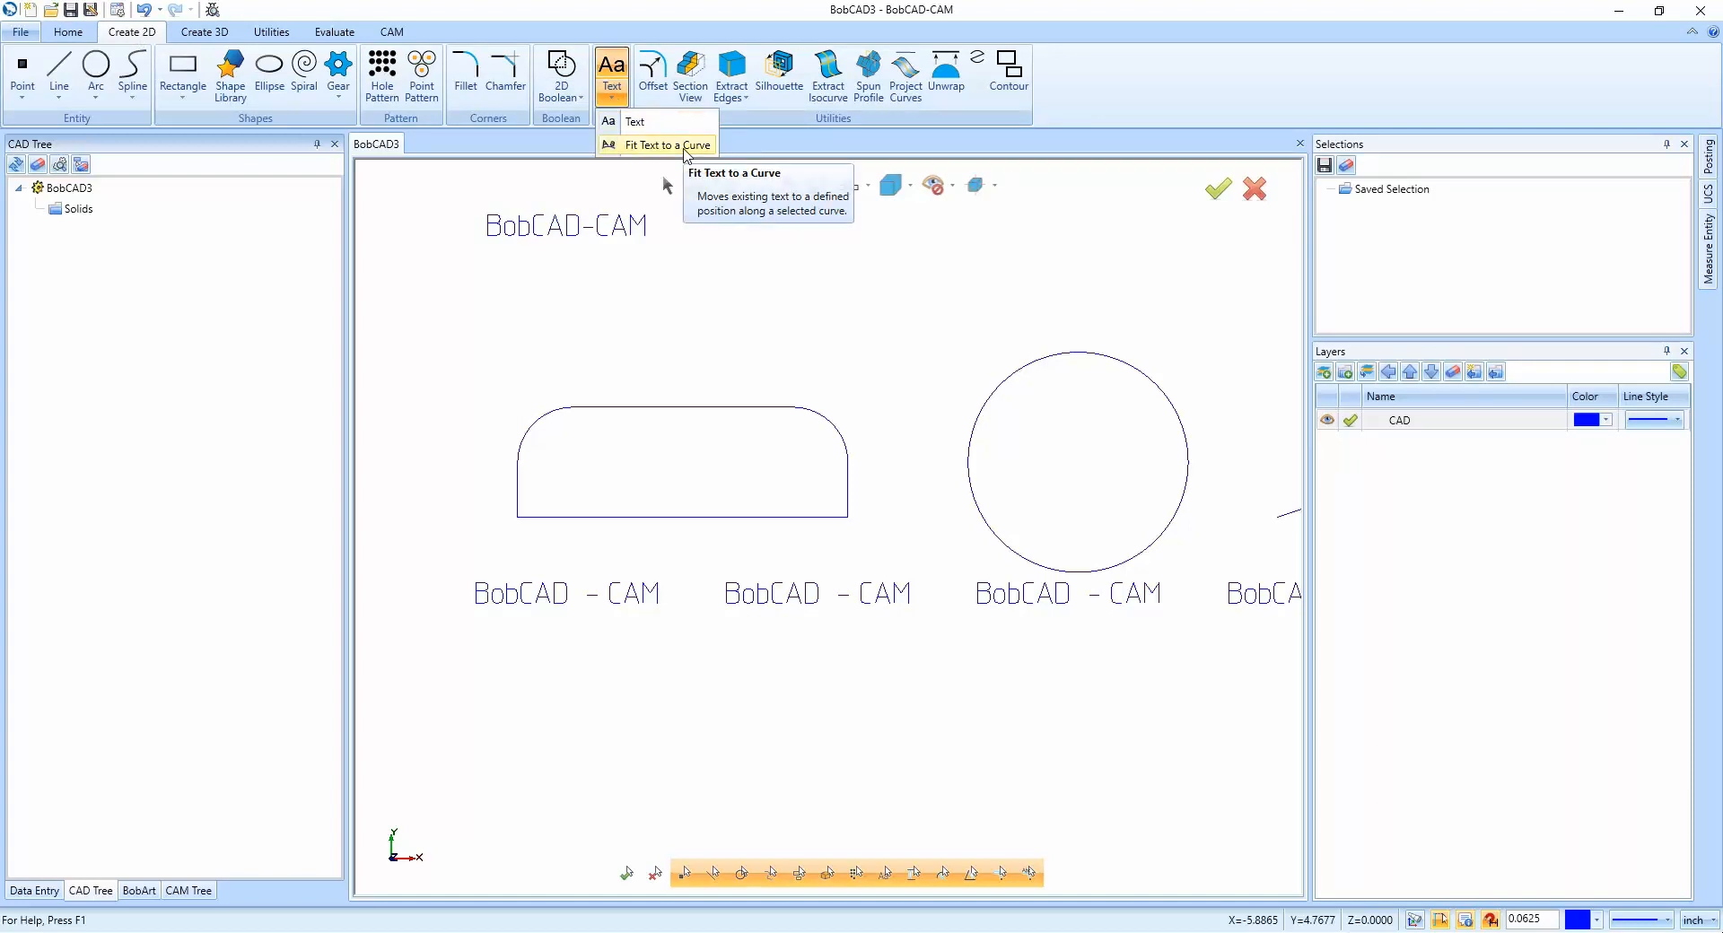
{"action": "left_click", "coordinate": [687, 149]}
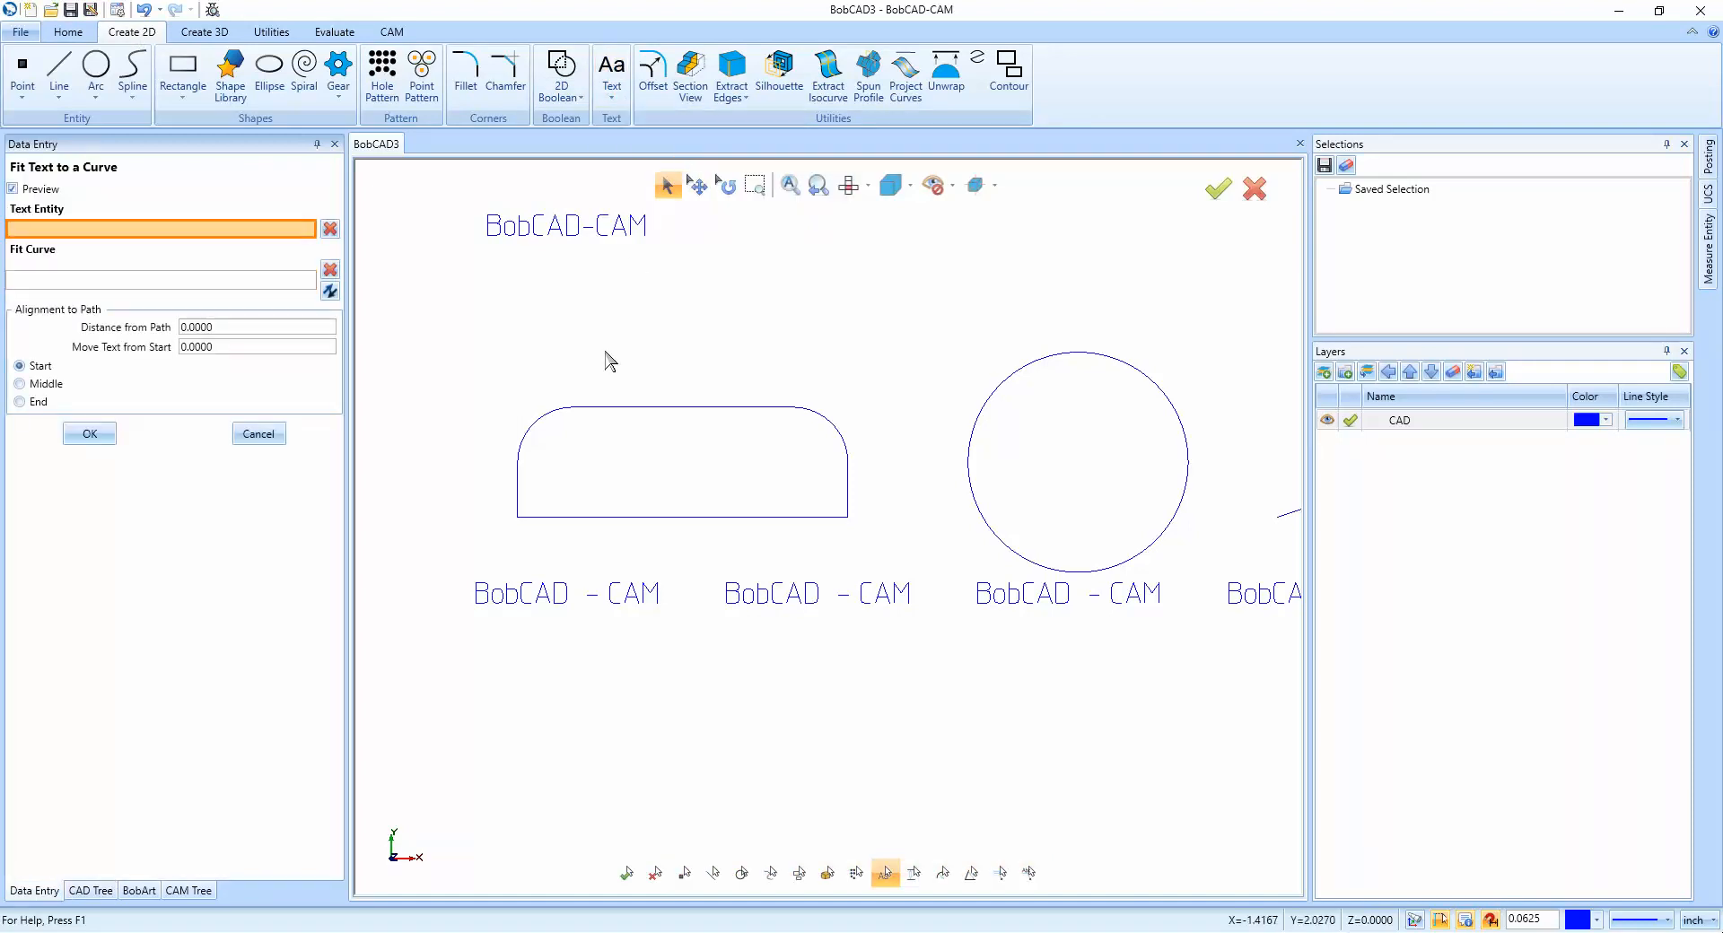
{"action": "left_click", "coordinate": [564, 594]}
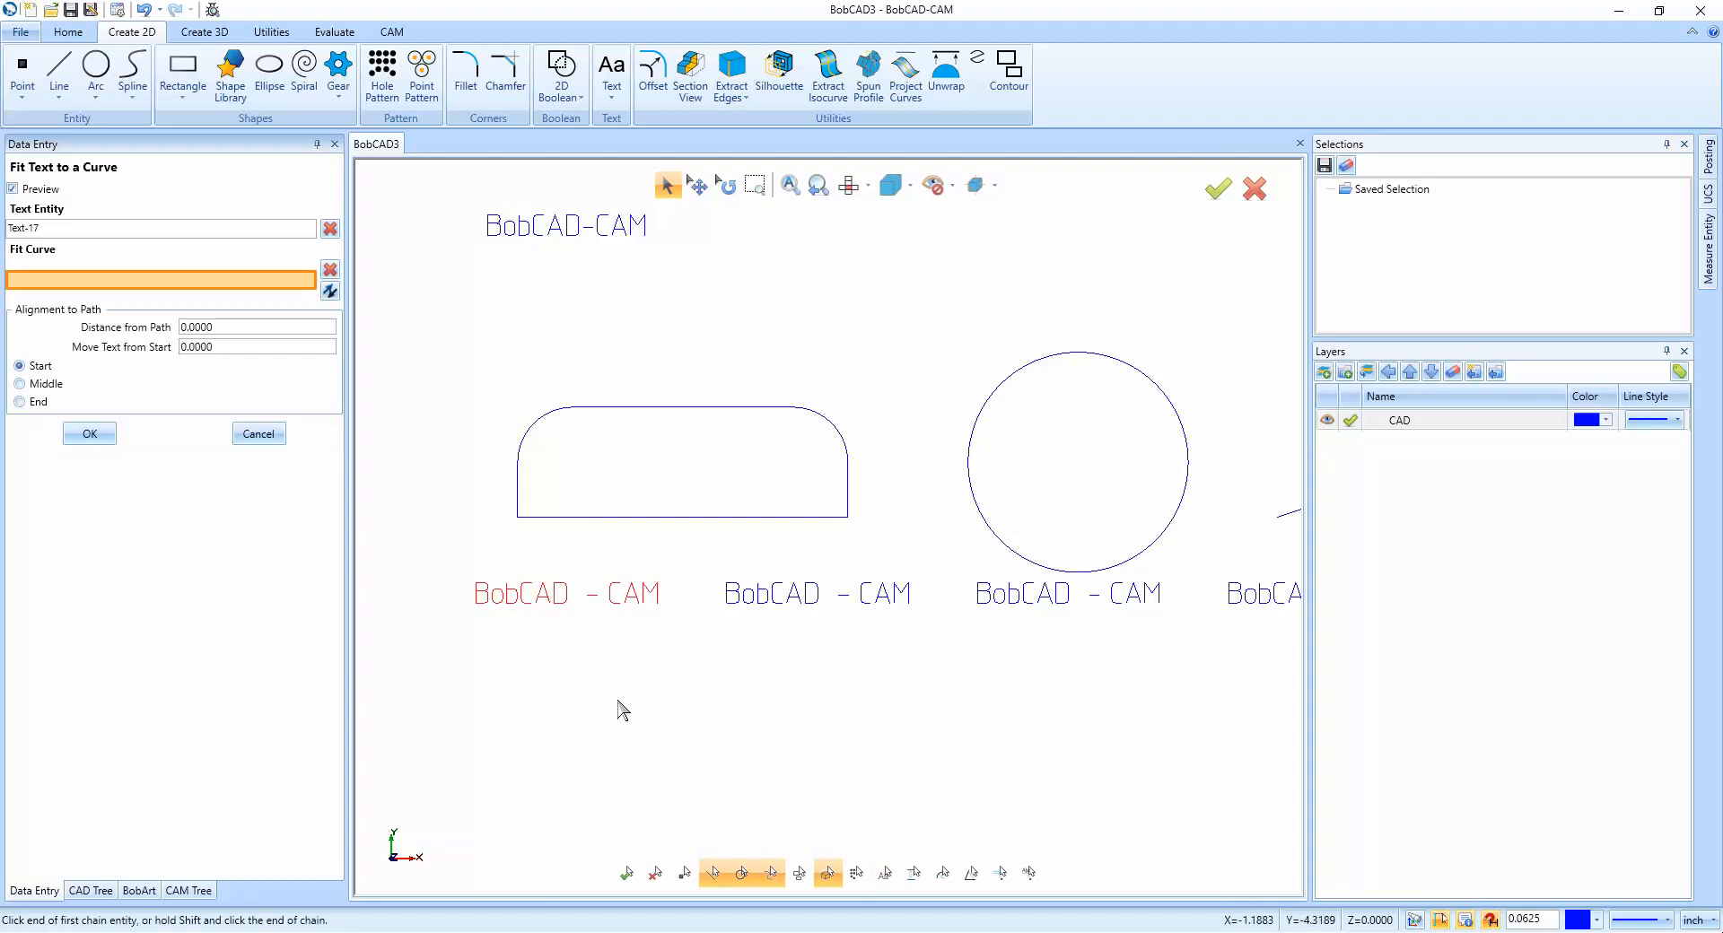
{"action": "left_click", "coordinate": [519, 495]}
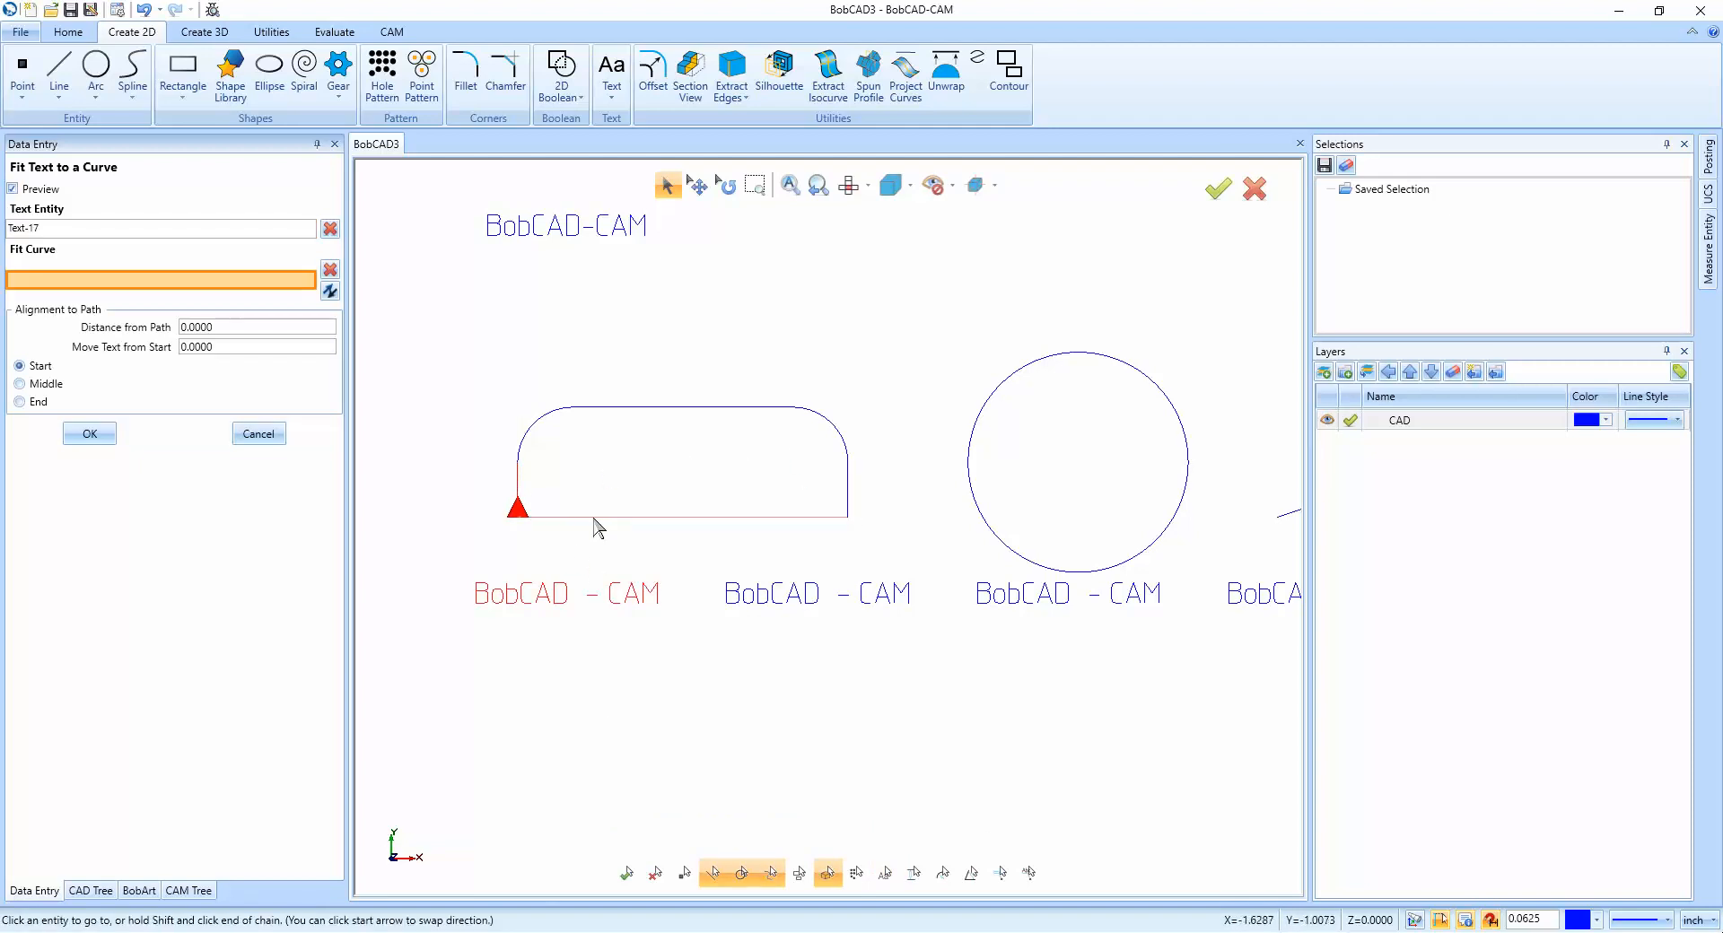
{"action": "left_click", "coordinate": [849, 515]}
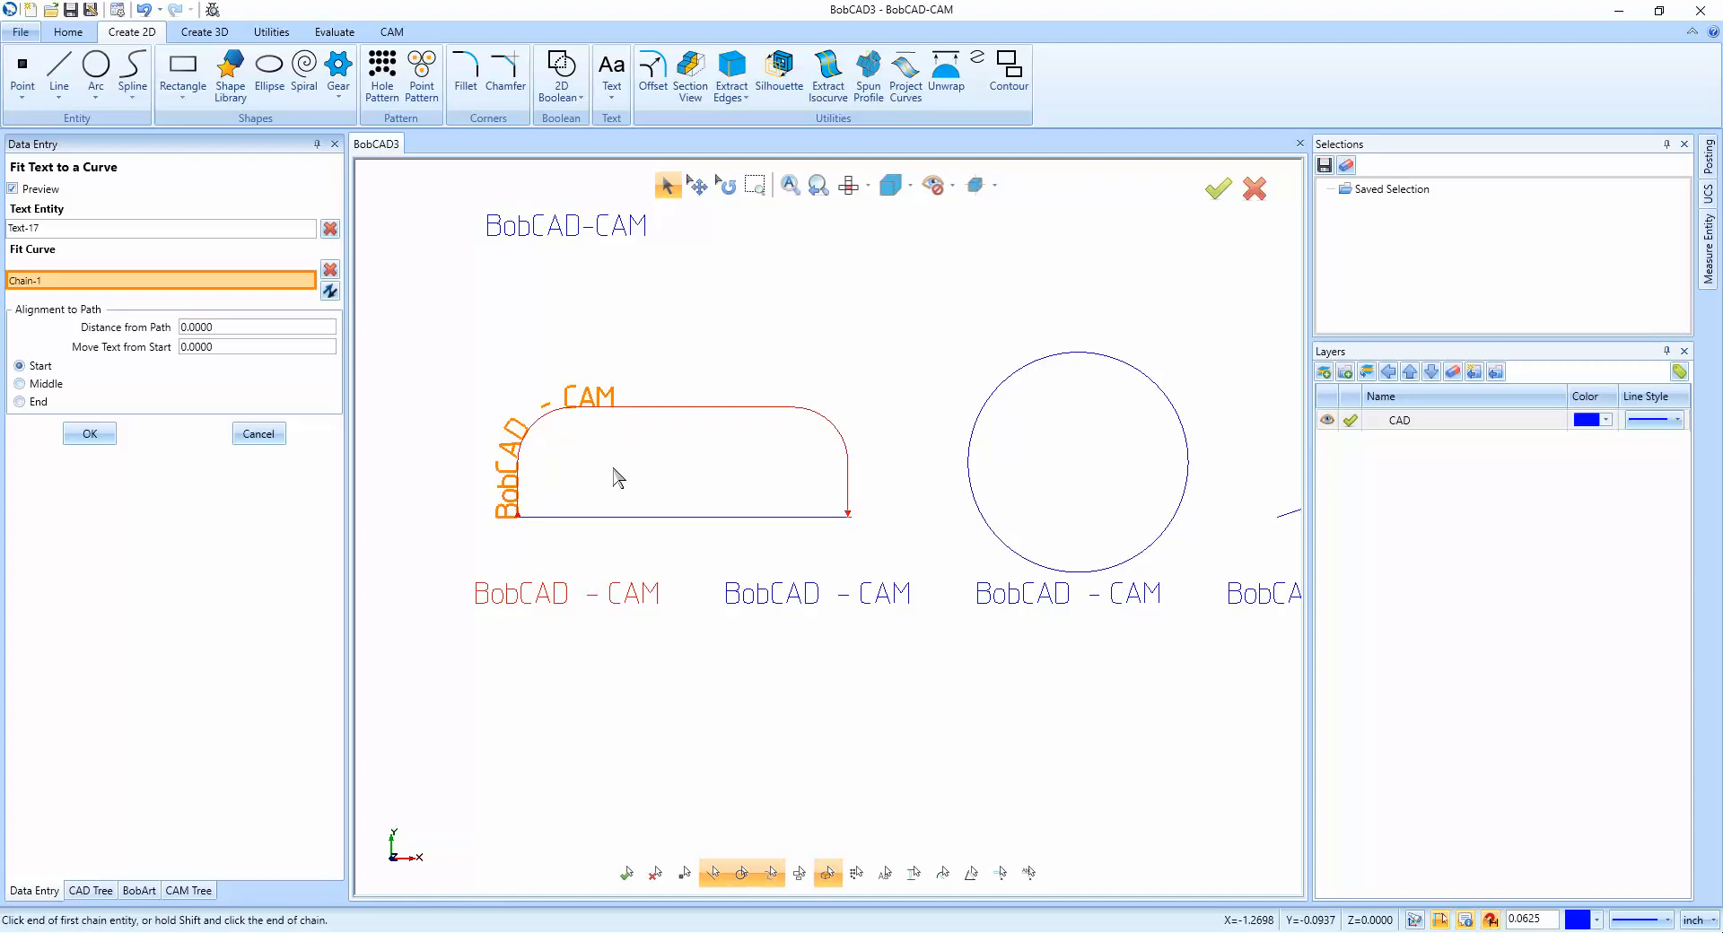
Try distances from path of 1 and -0.25 for the fitted text and reset the distance to 0.
{"action": "left_click_drag", "start_coordinate": [219, 327], "coordinate": [125, 332]}
{"action": "type", "text": "1"}
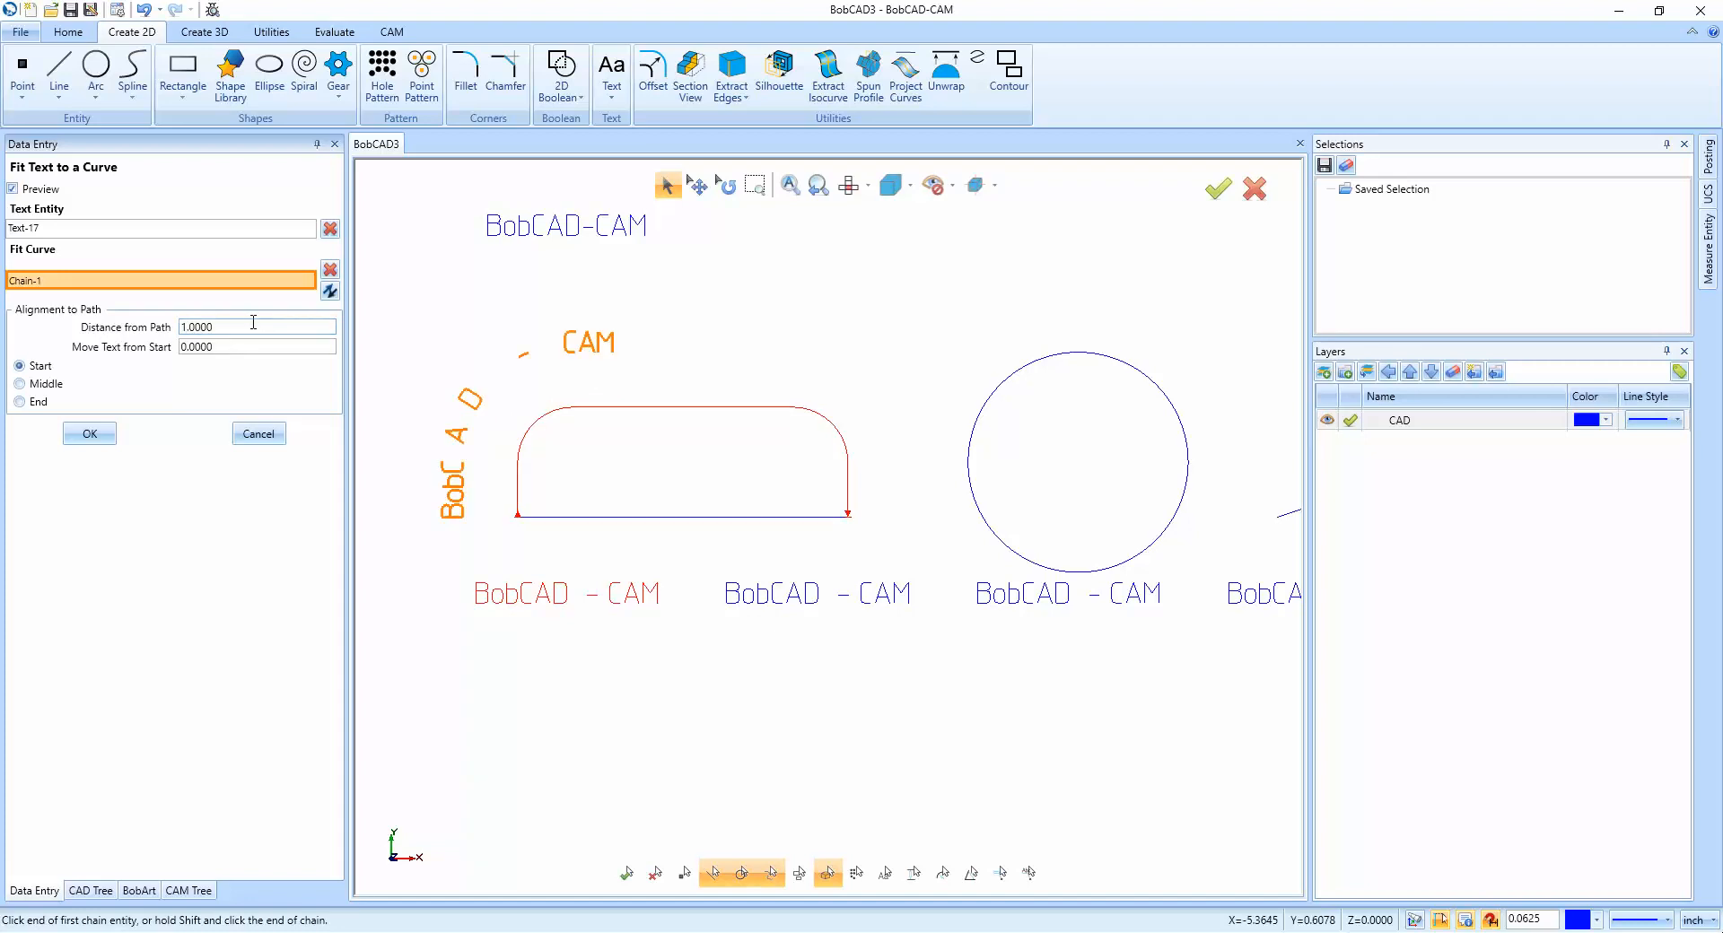
{"action": "key", "text": "Return"}
{"action": "type", "text": "-.25"}
{"action": "key", "text": "Return"}
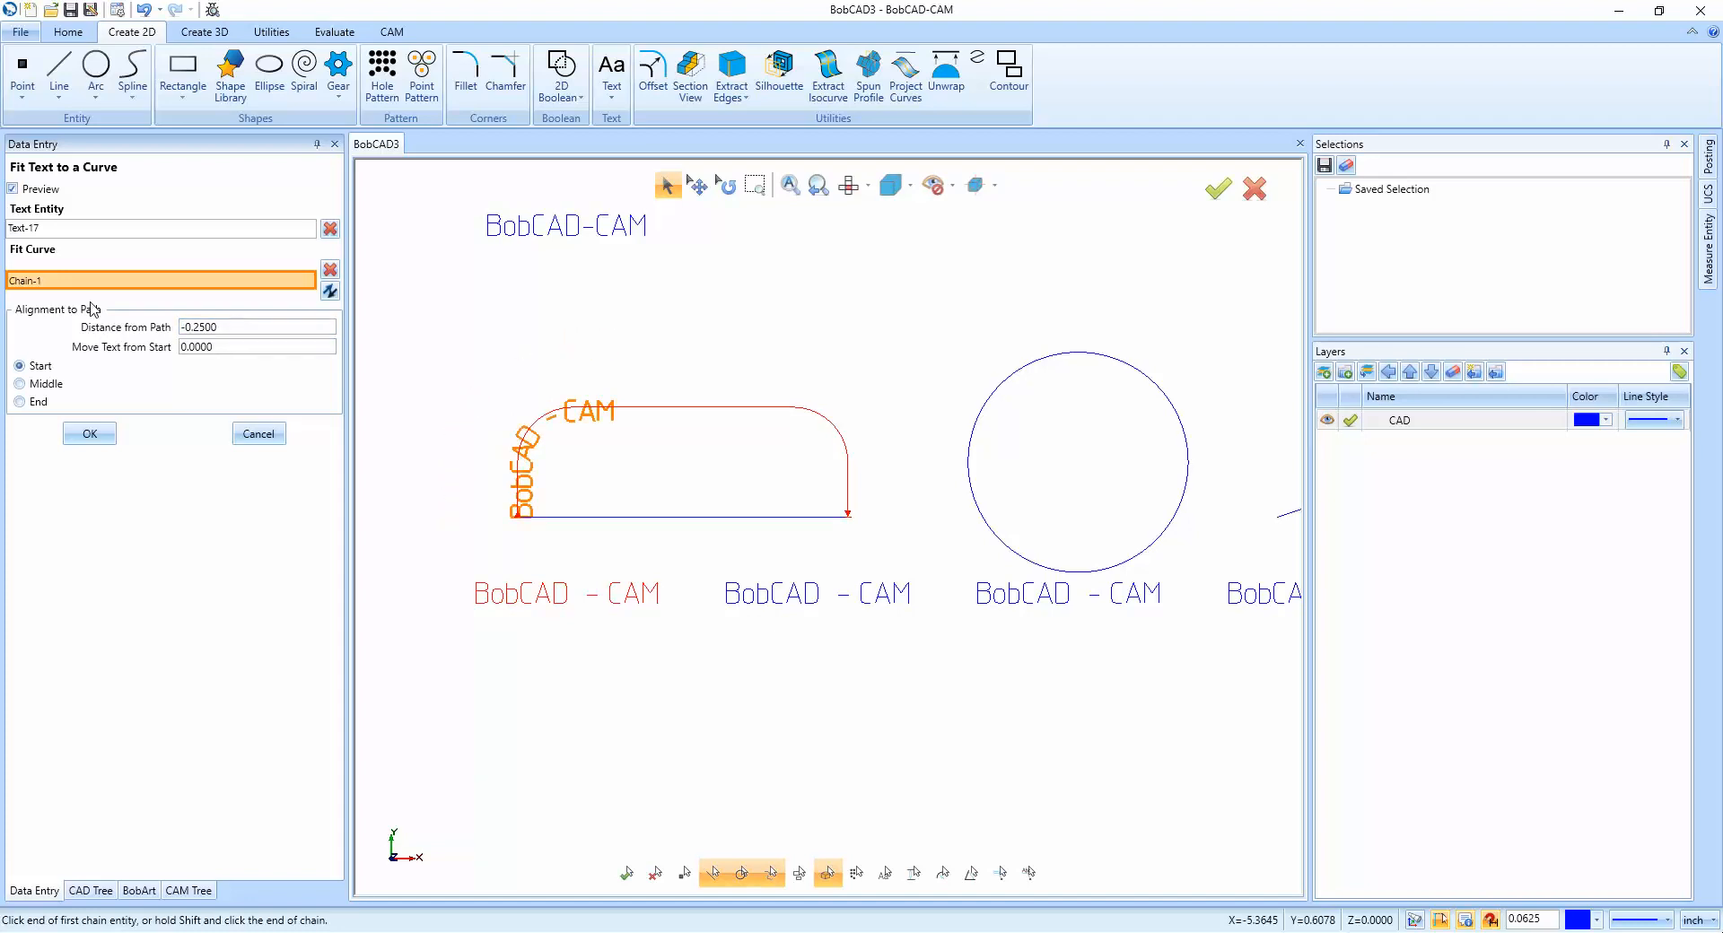
{"action": "double_click", "coordinate": [238, 326]}
{"action": "type", "text": "00"}
Try moving the fitted text 1 and 0.25 from the start of the path and reset the offset to 0.
{"action": "left_click_drag", "start_coordinate": [240, 344], "coordinate": [126, 350]}
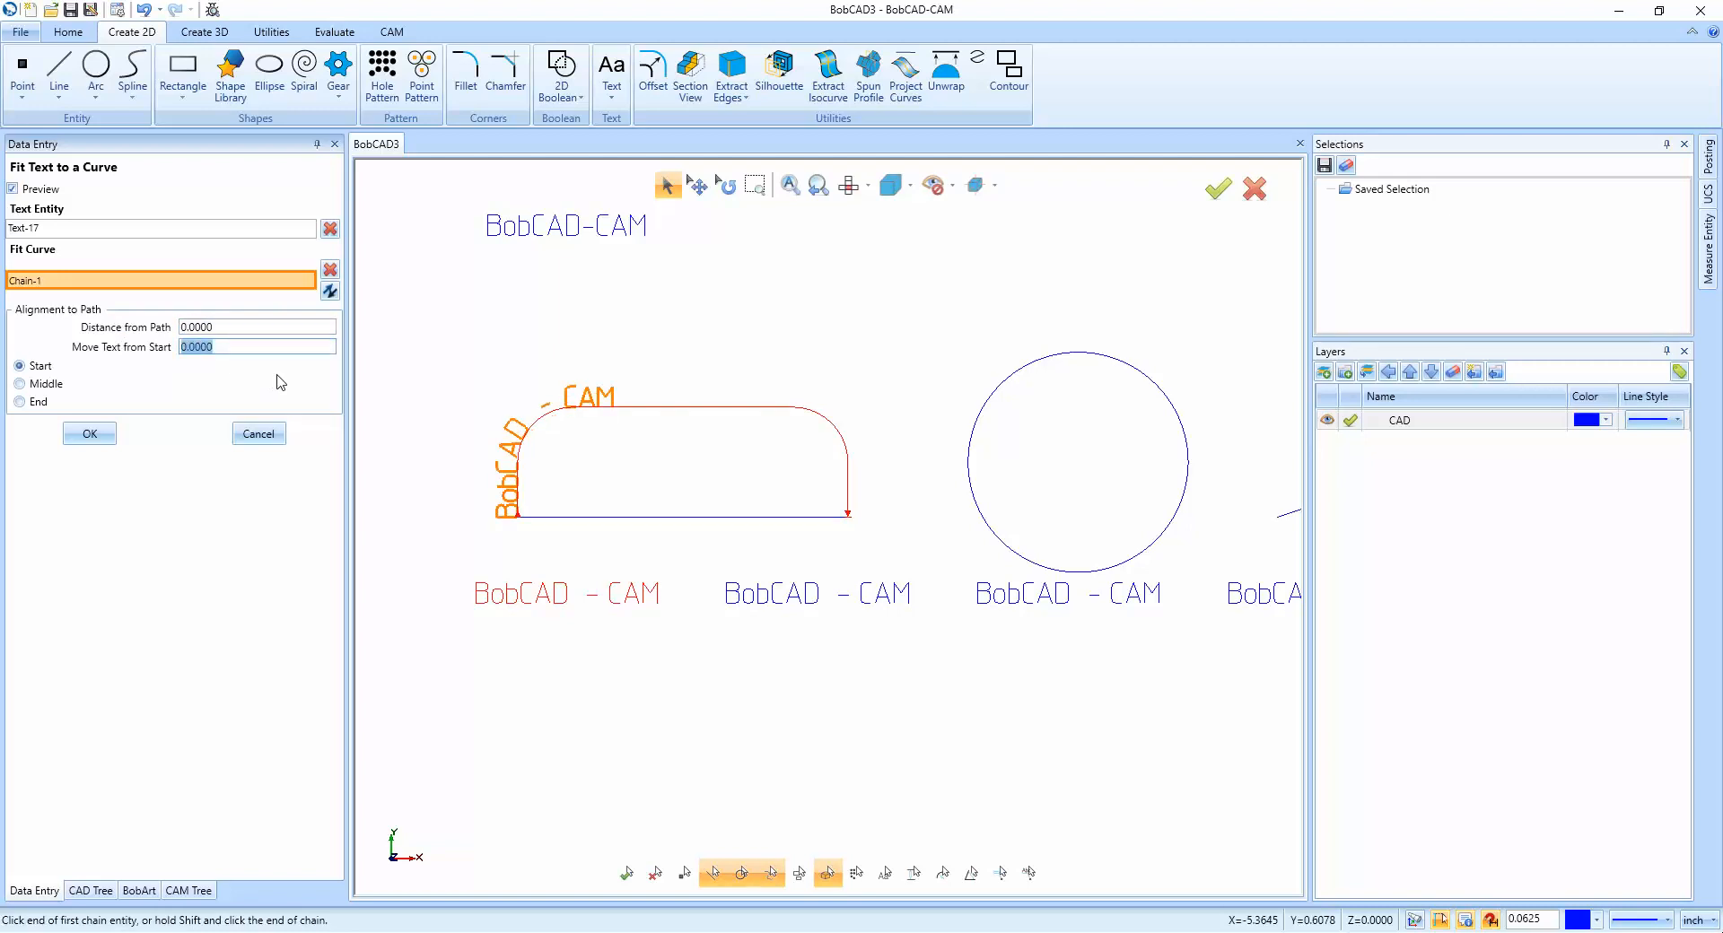
{"action": "type", "text": "1"}
{"action": "left_click", "coordinate": [258, 328]}
{"action": "left_click_drag", "start_coordinate": [246, 347], "coordinate": [179, 348]}
{"action": "type", "text": ".25"}
{"action": "left_click", "coordinate": [239, 328]}
{"action": "type", "text": "0"}
{"action": "left_click", "coordinate": [231, 327]}
Try the Middle and End alignments for the fitted text, return it to Start alignment and apply the fit.
{"action": "left_click", "coordinate": [19, 384]}
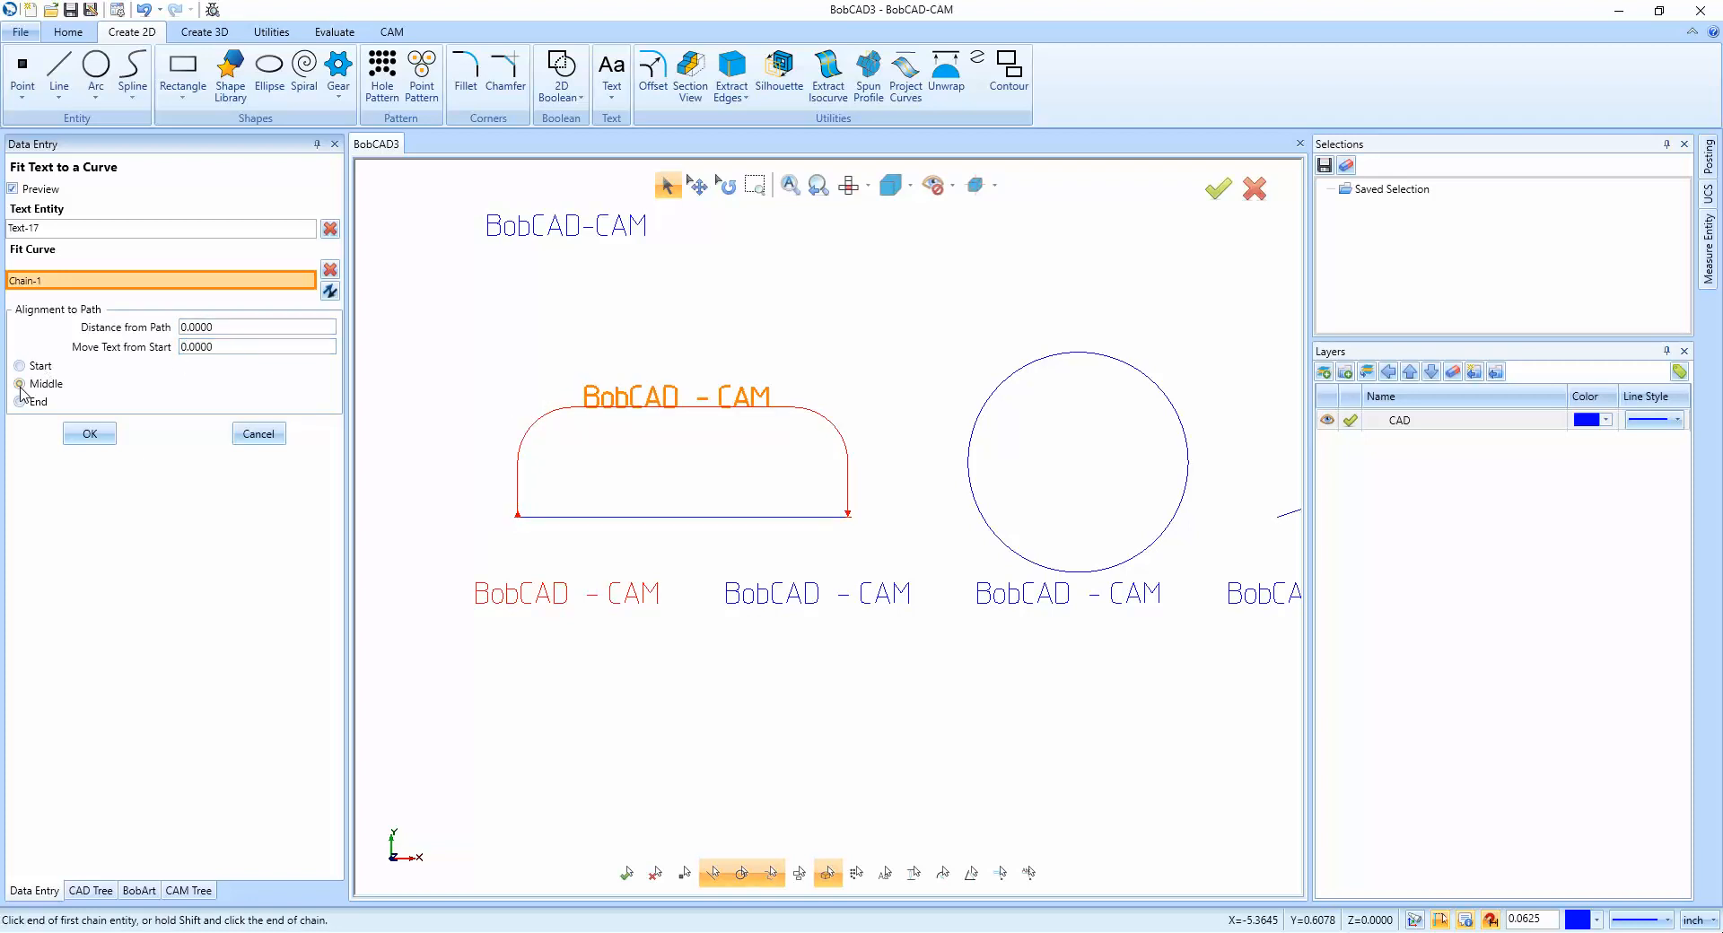
{"action": "left_click", "coordinate": [19, 402]}
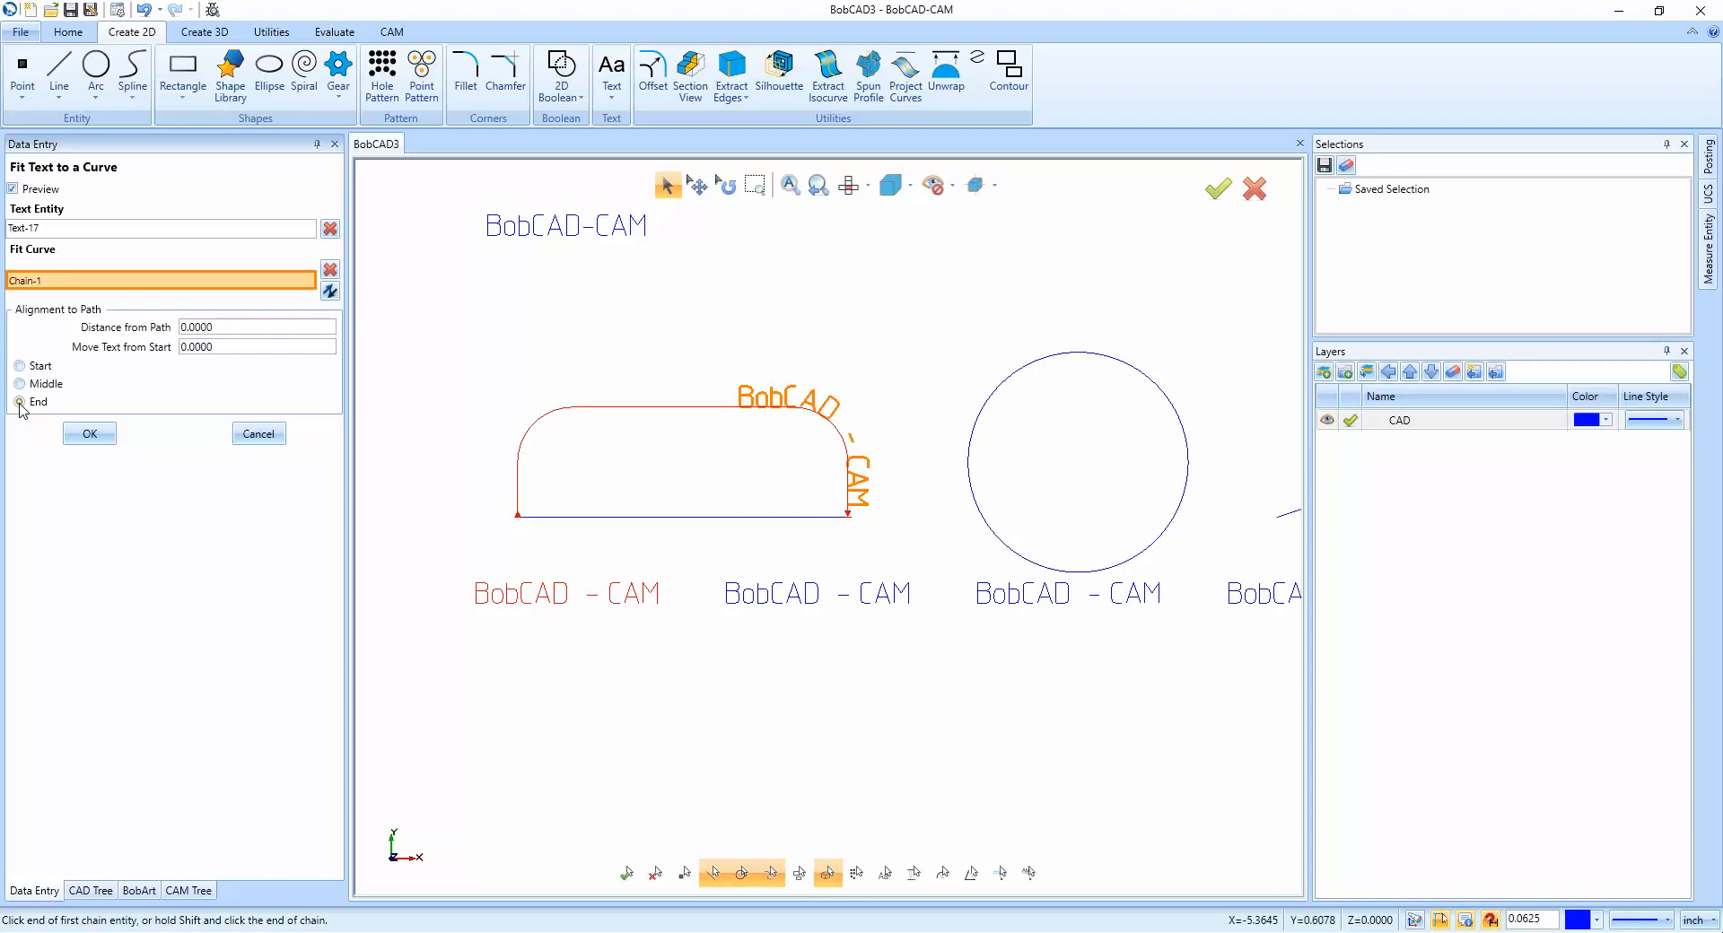
{"action": "left_click", "coordinate": [19, 366]}
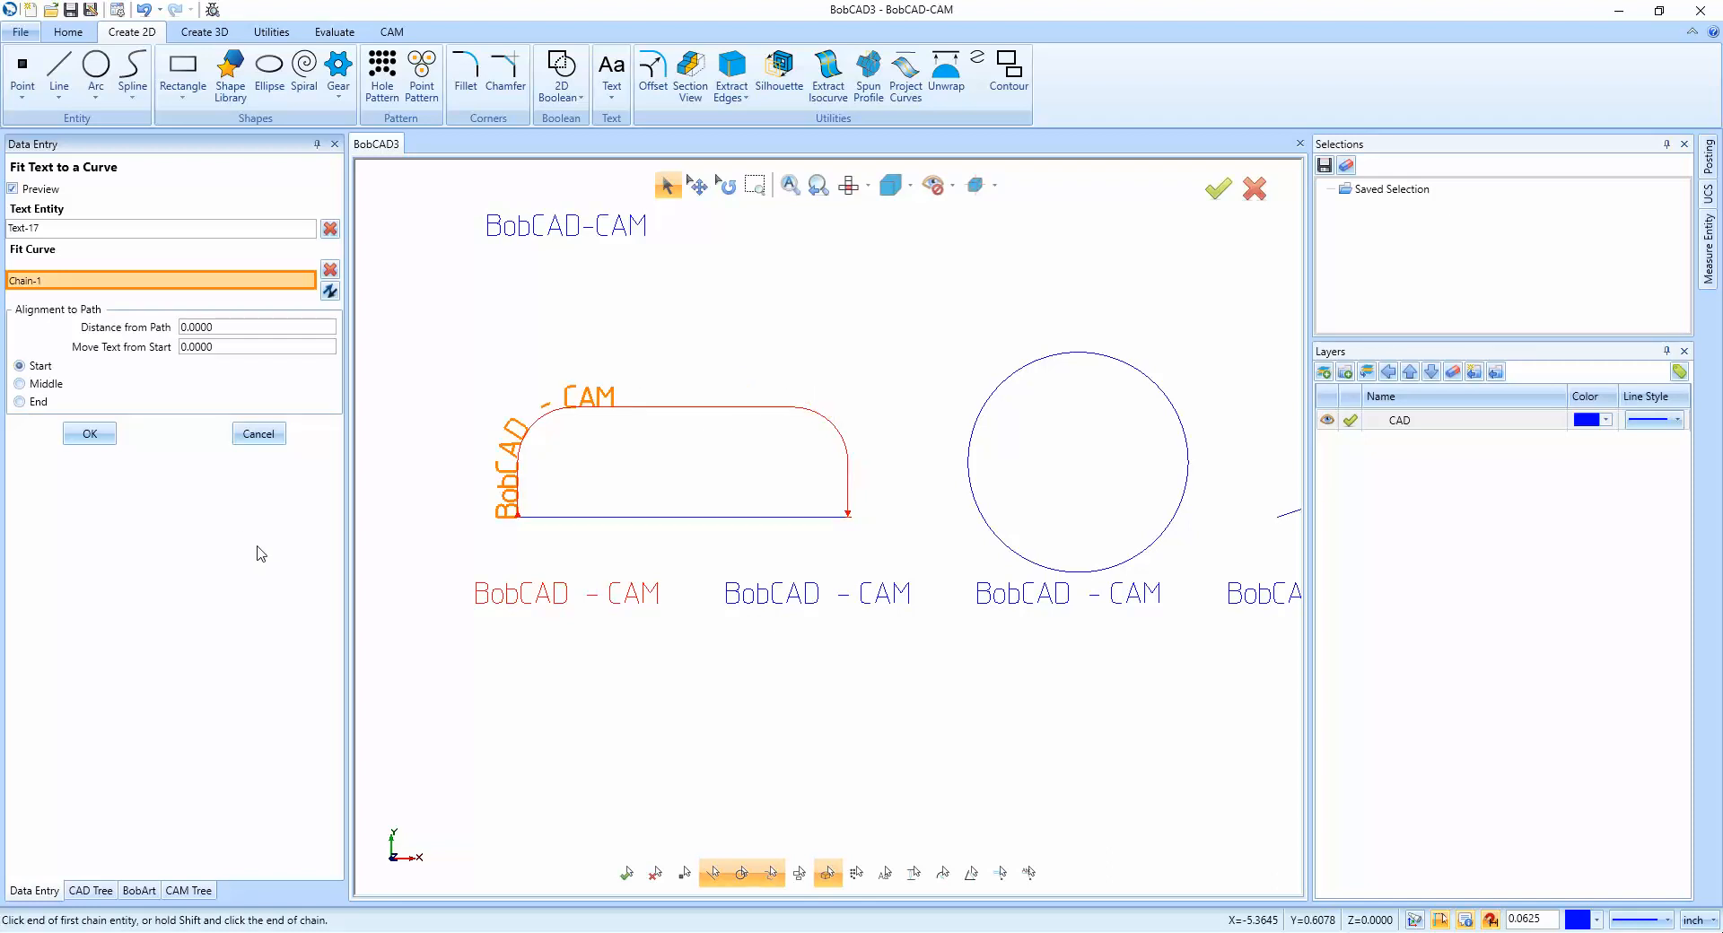
{"action": "left_click", "coordinate": [90, 433]}
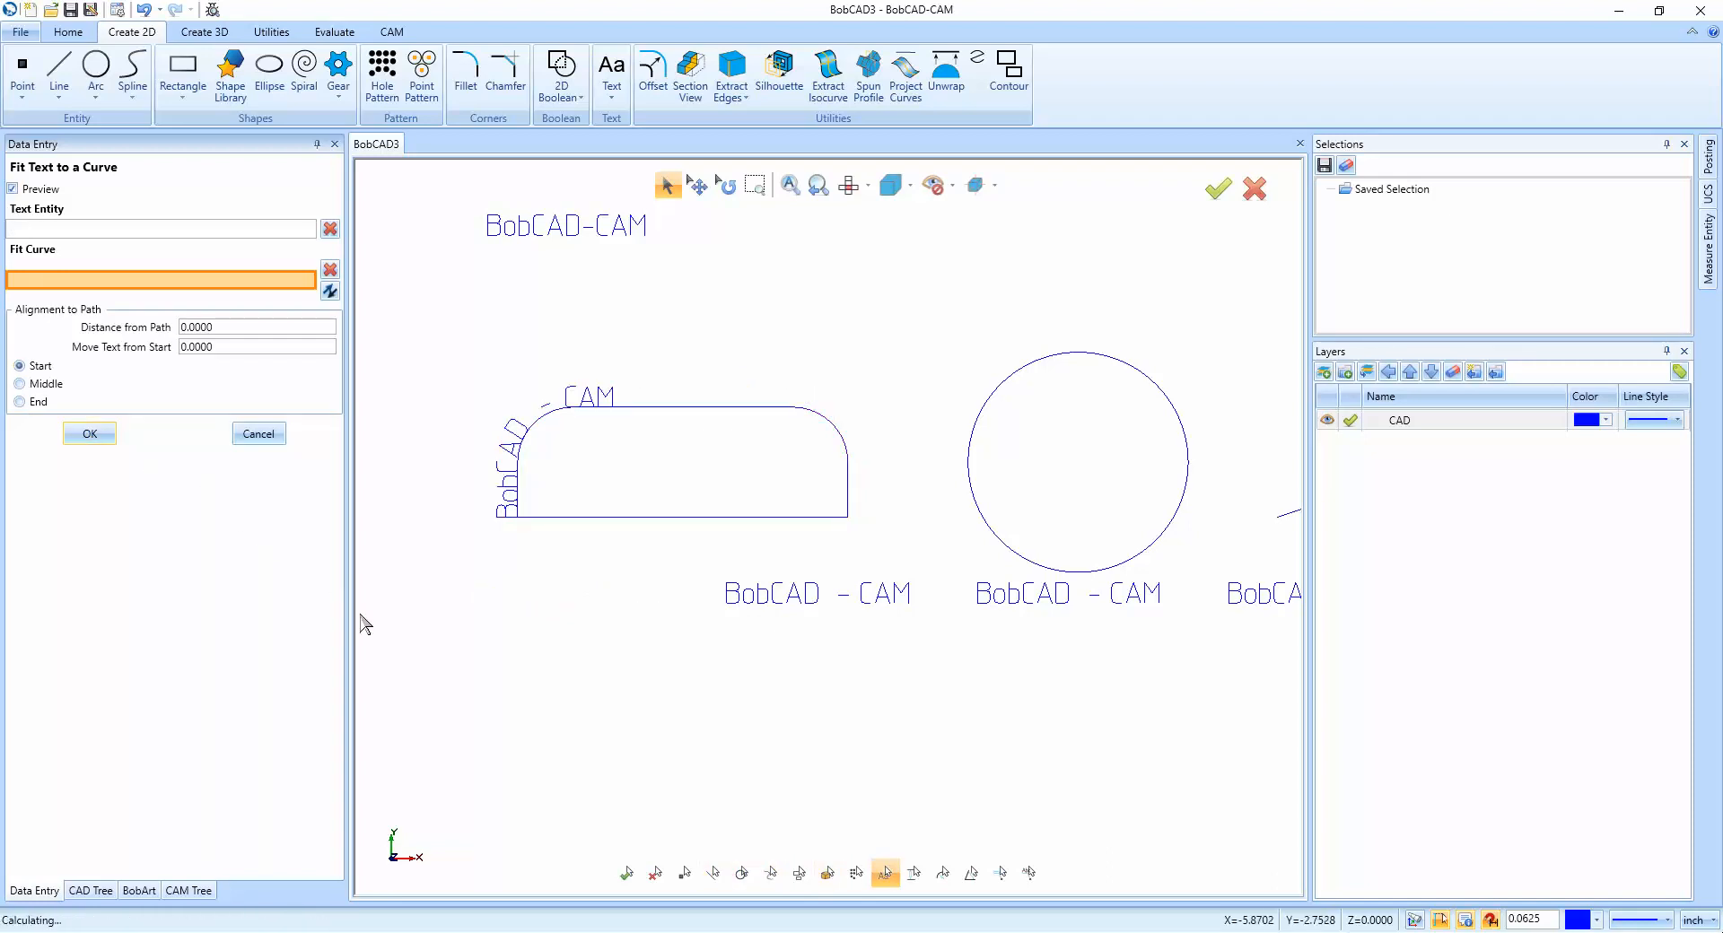
Fit the next text to the rounded rectangle, chaining from right edge to left edge, reversing the chain direction and aligning it to End.
{"action": "left_click", "coordinate": [769, 605]}
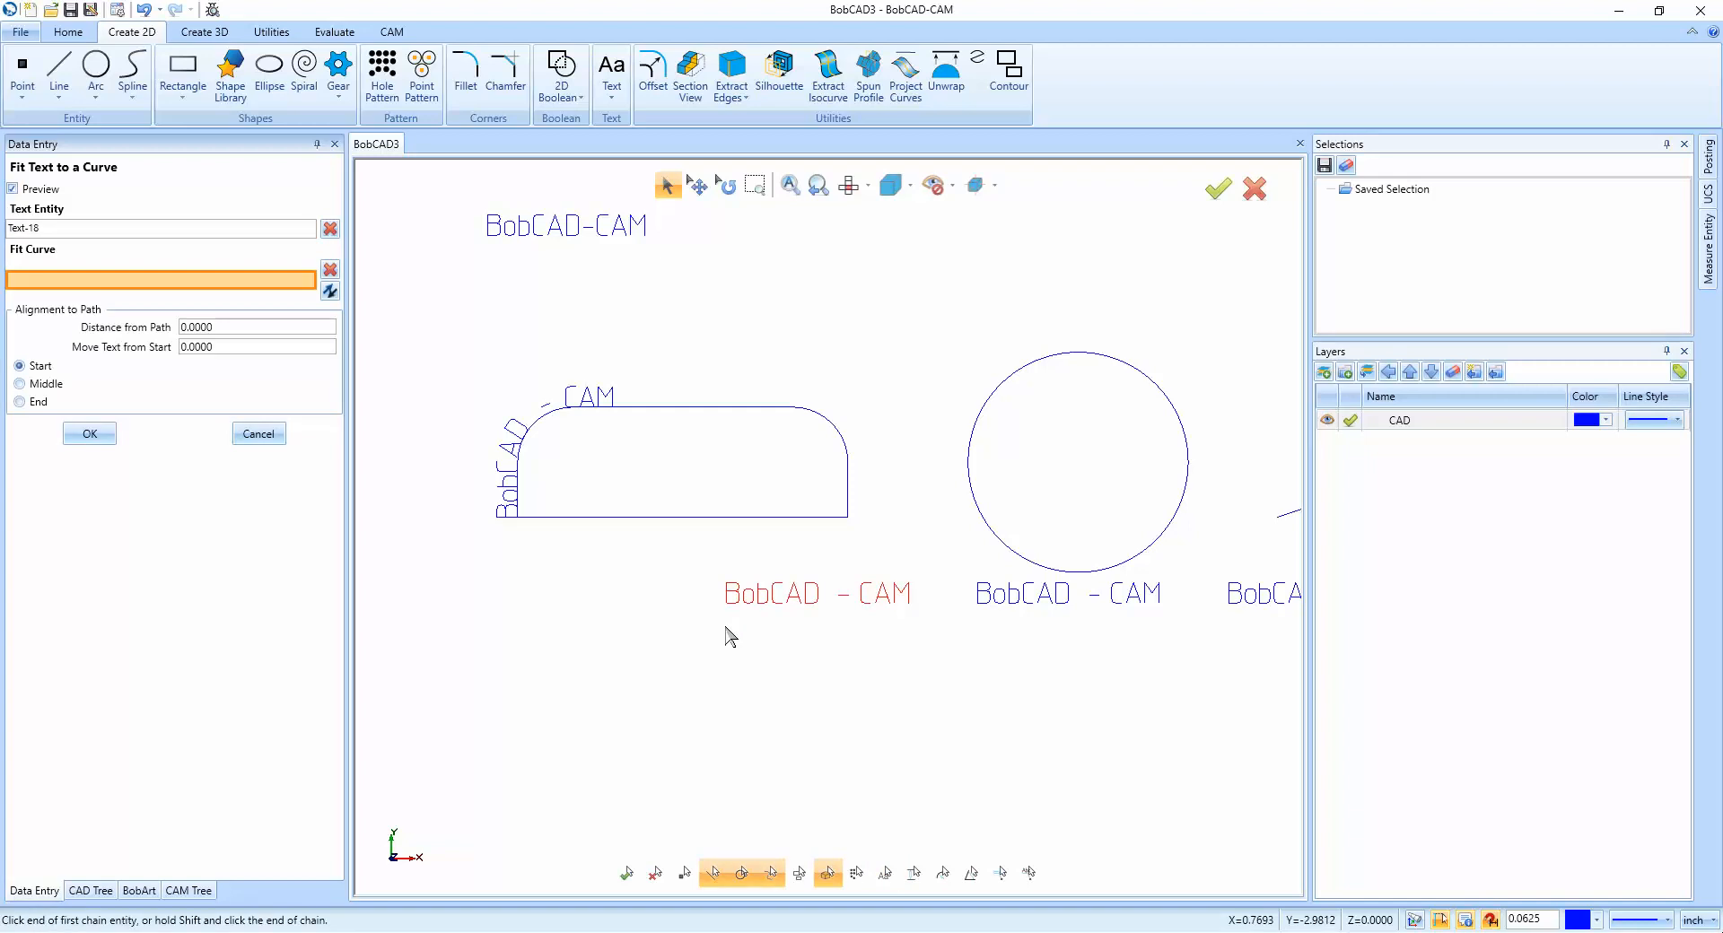
{"action": "left_click", "coordinate": [848, 481]}
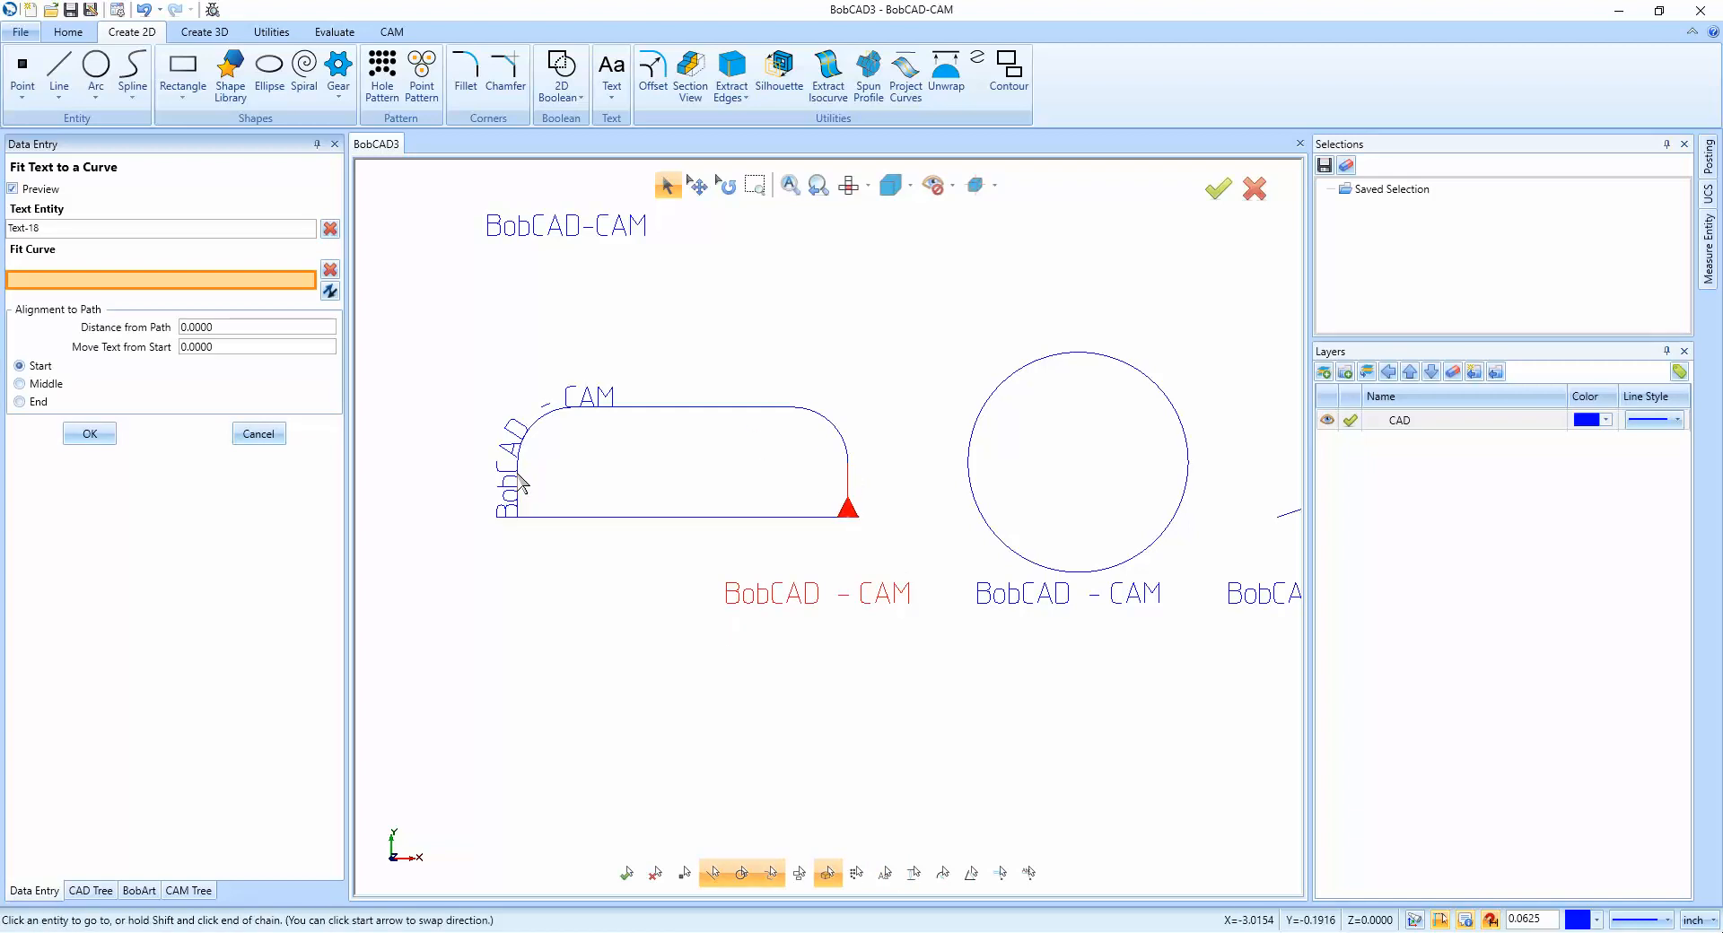
{"action": "left_click", "coordinate": [520, 483]}
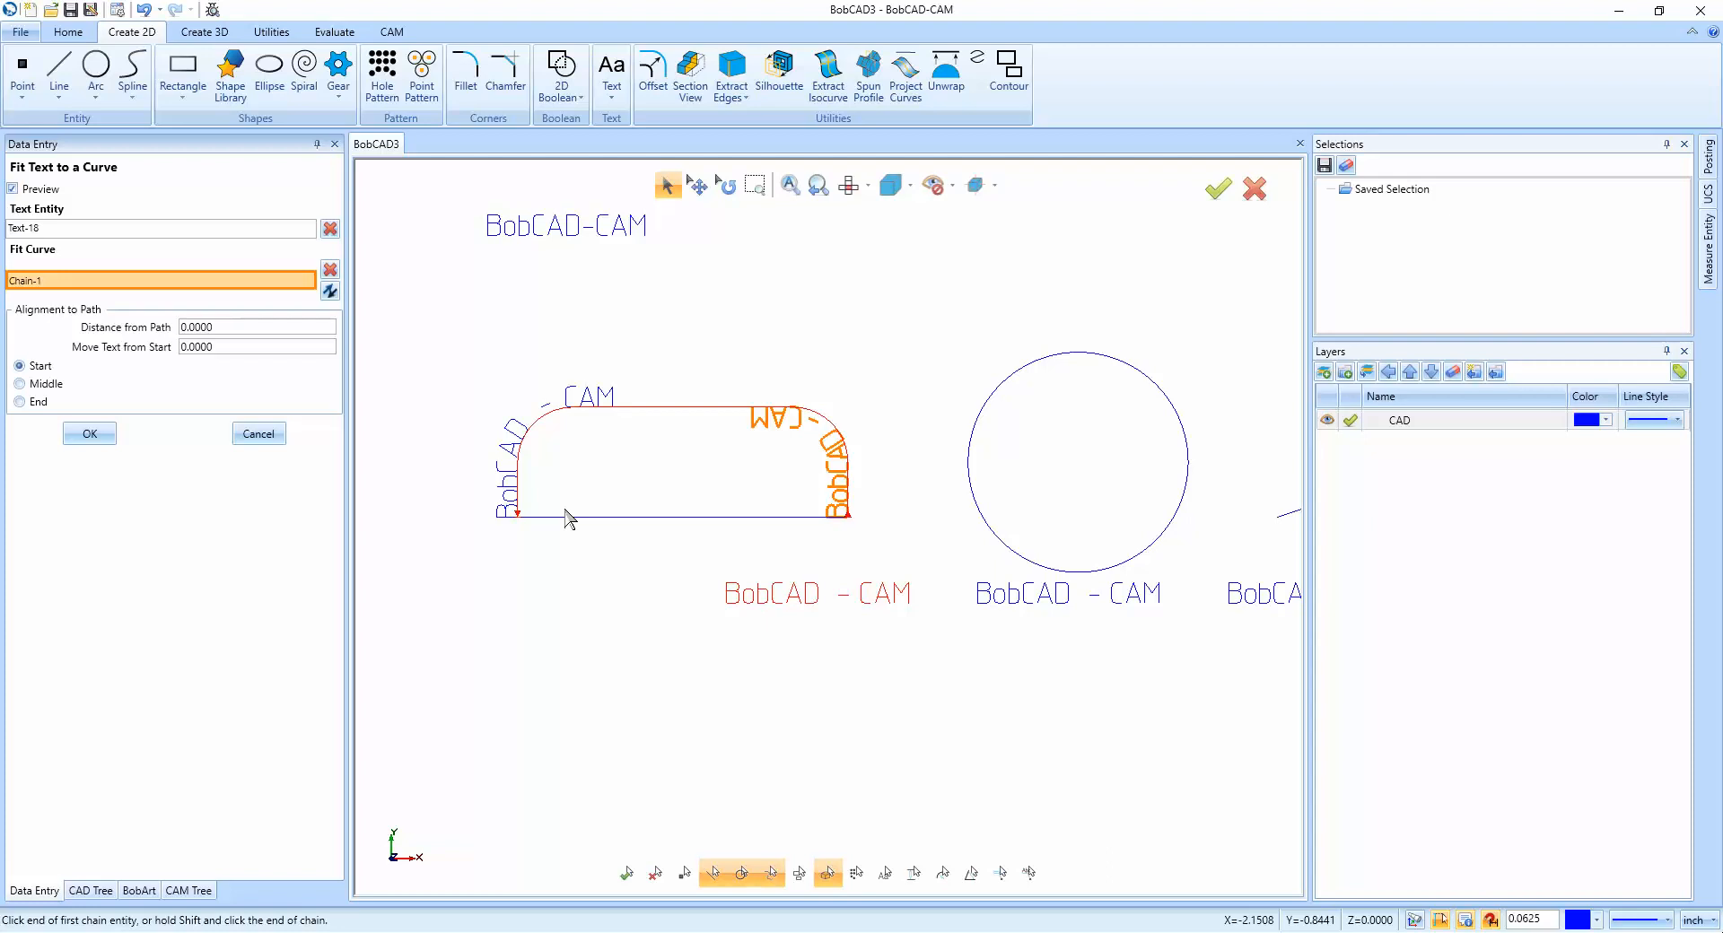
{"action": "left_click", "coordinate": [332, 291]}
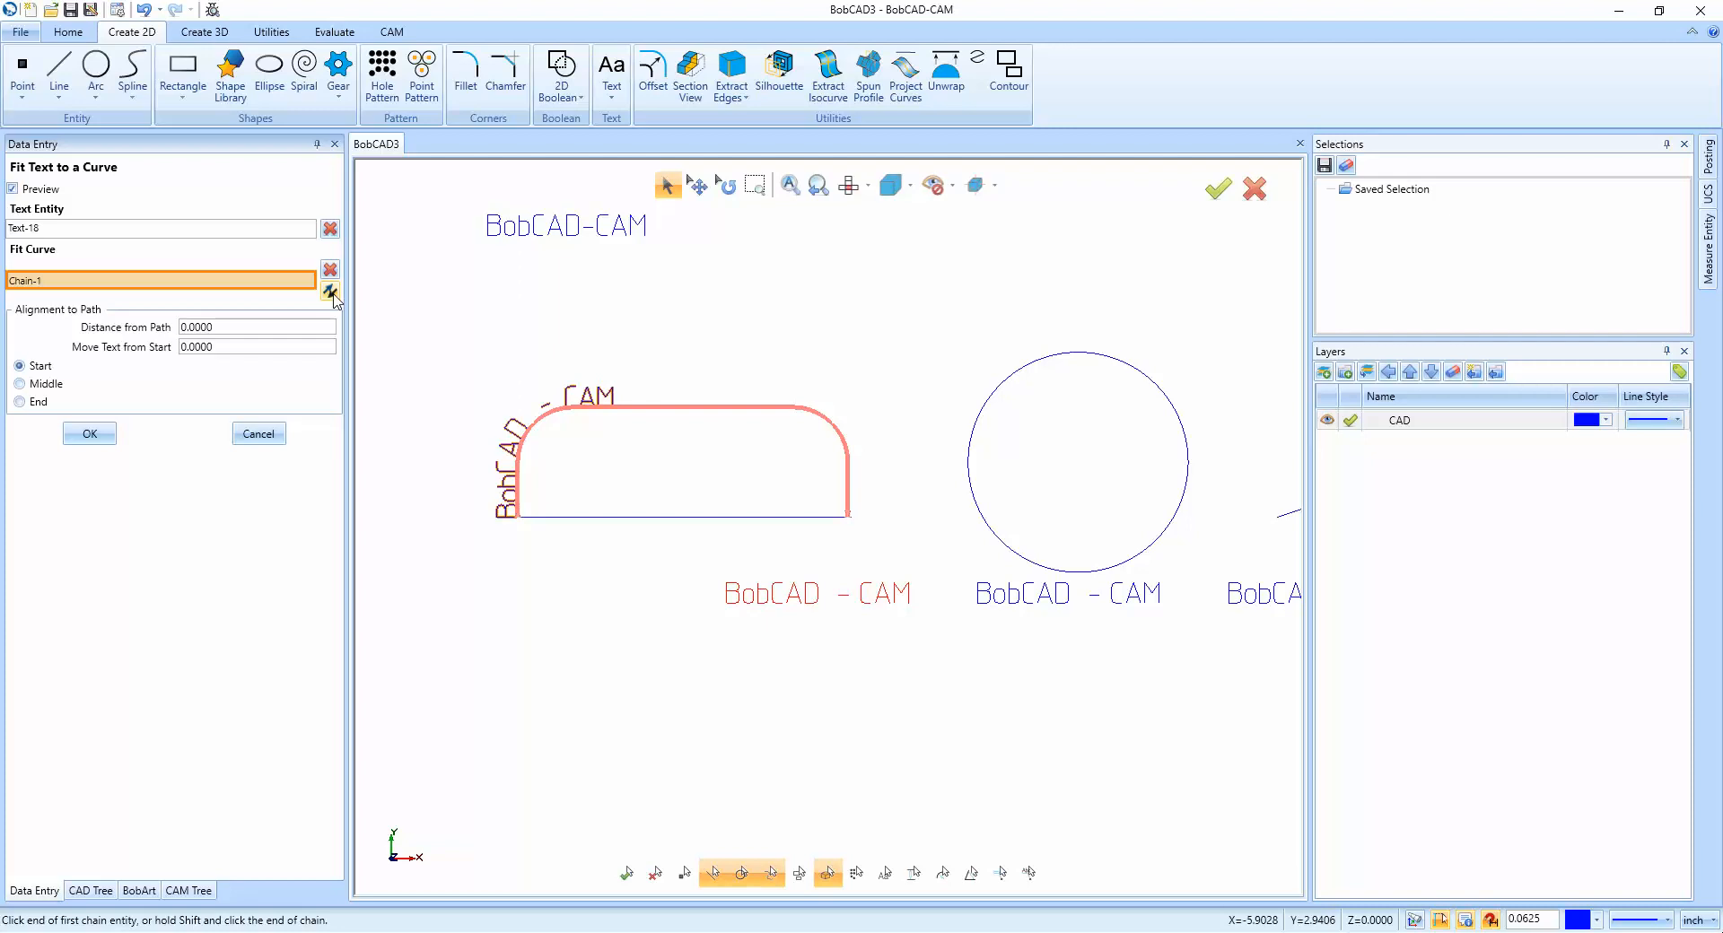
{"action": "left_click", "coordinate": [20, 402]}
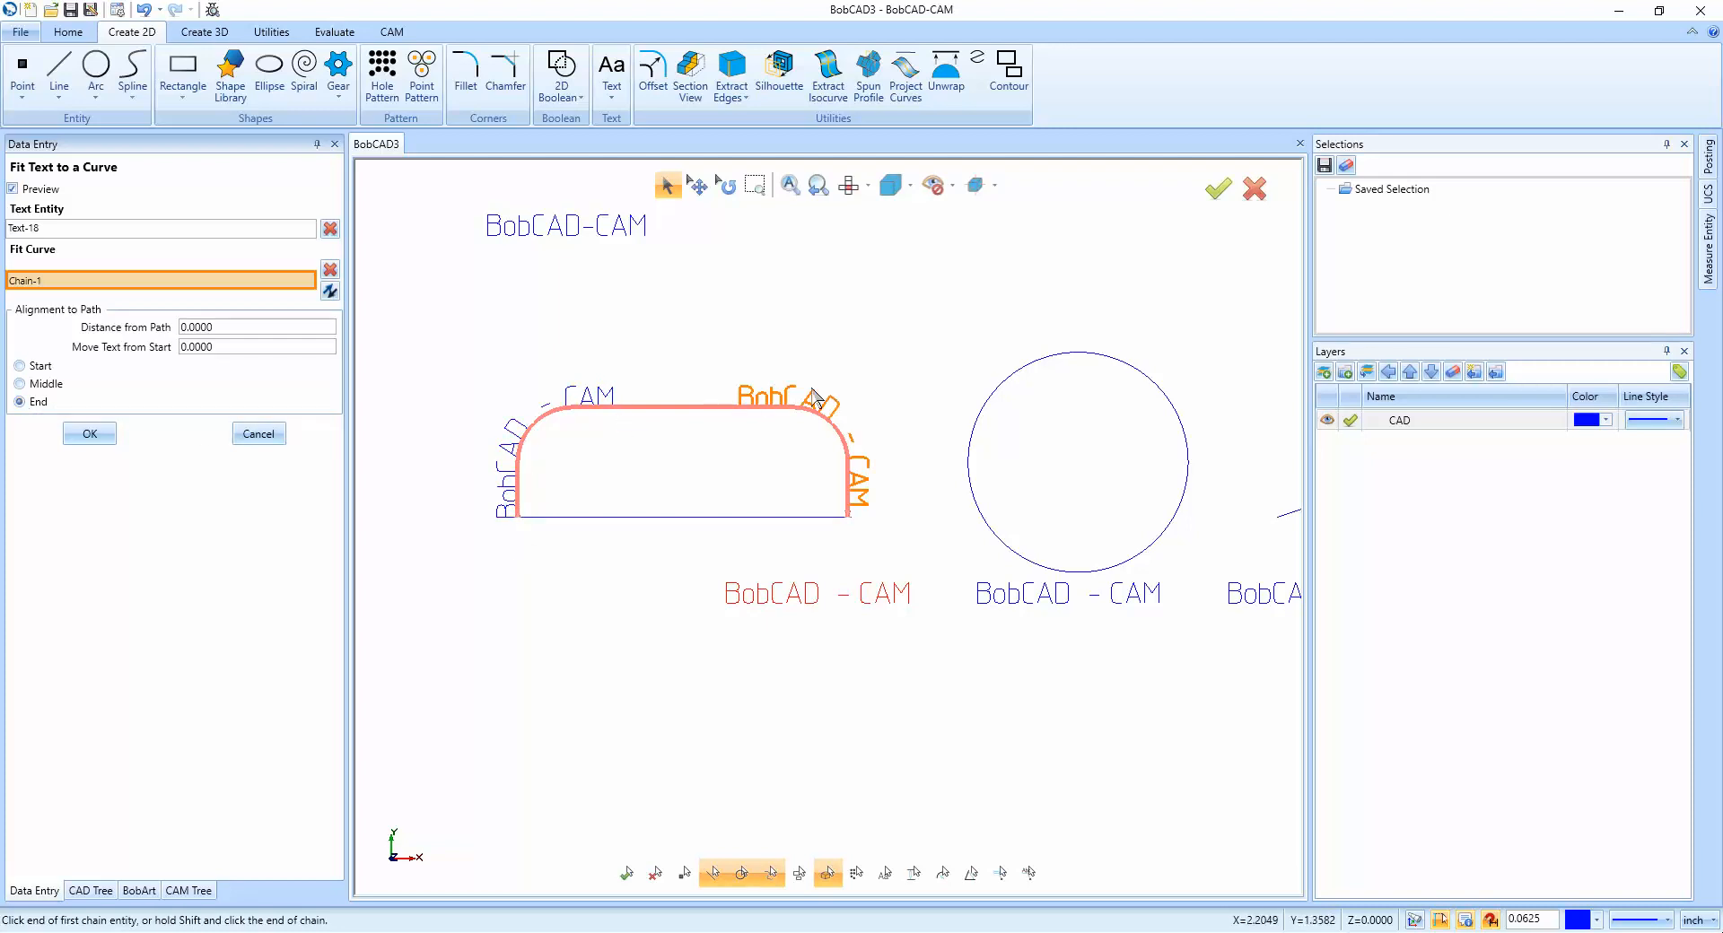
{"action": "left_click", "coordinate": [97, 437]}
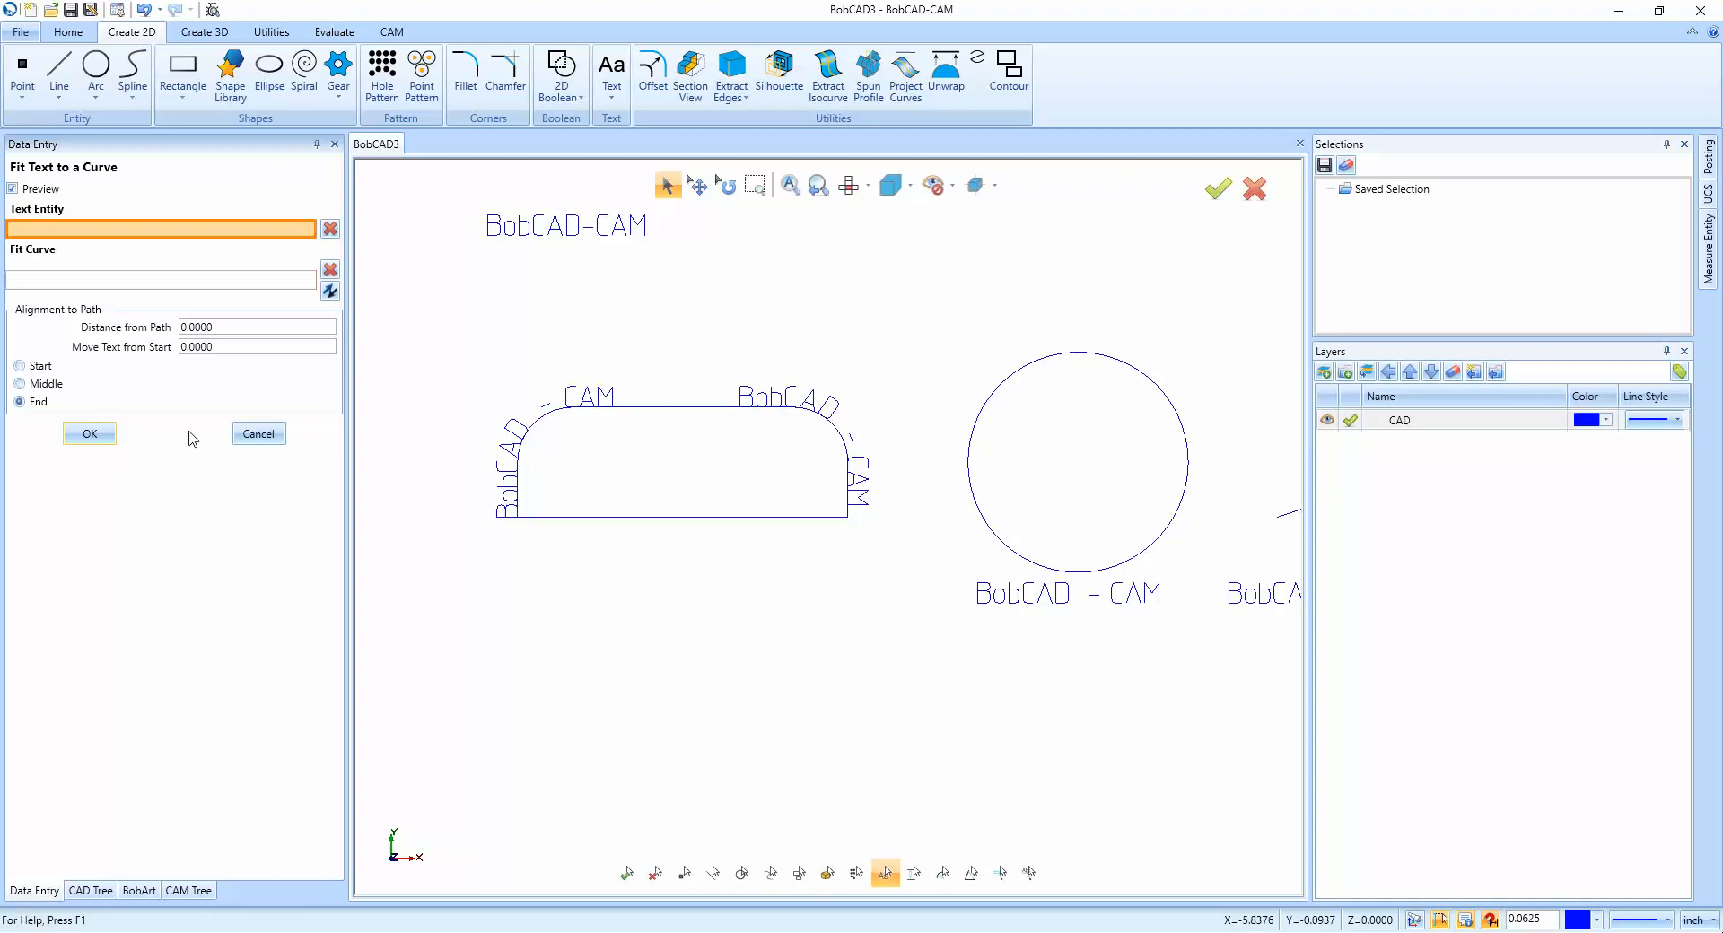
{"action": "left_click", "coordinate": [256, 435]}
Start fitting the text below the circle to a curve, chaining the circle's upper half from left to right with Middle alignment.
{"action": "scroll", "coordinate": [620, 580], "scroll_direction": "down", "scroll_amount": 2}
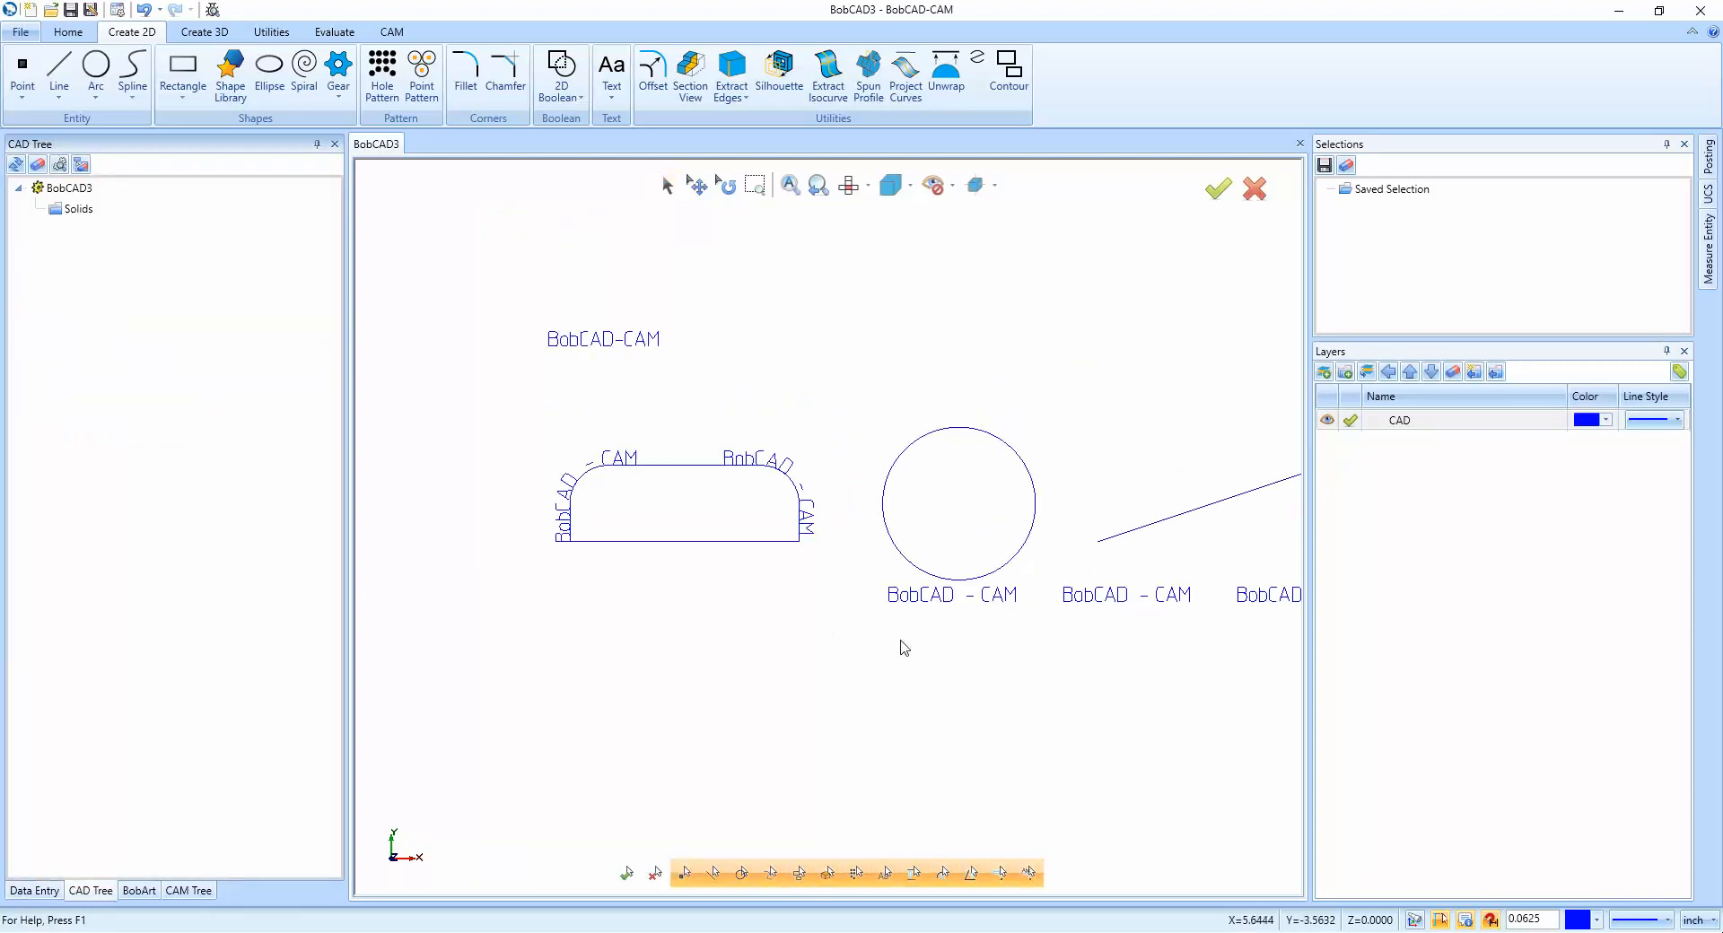
{"action": "middle_click_drag", "start_coordinate": [903, 646], "coordinate": [742, 632]}
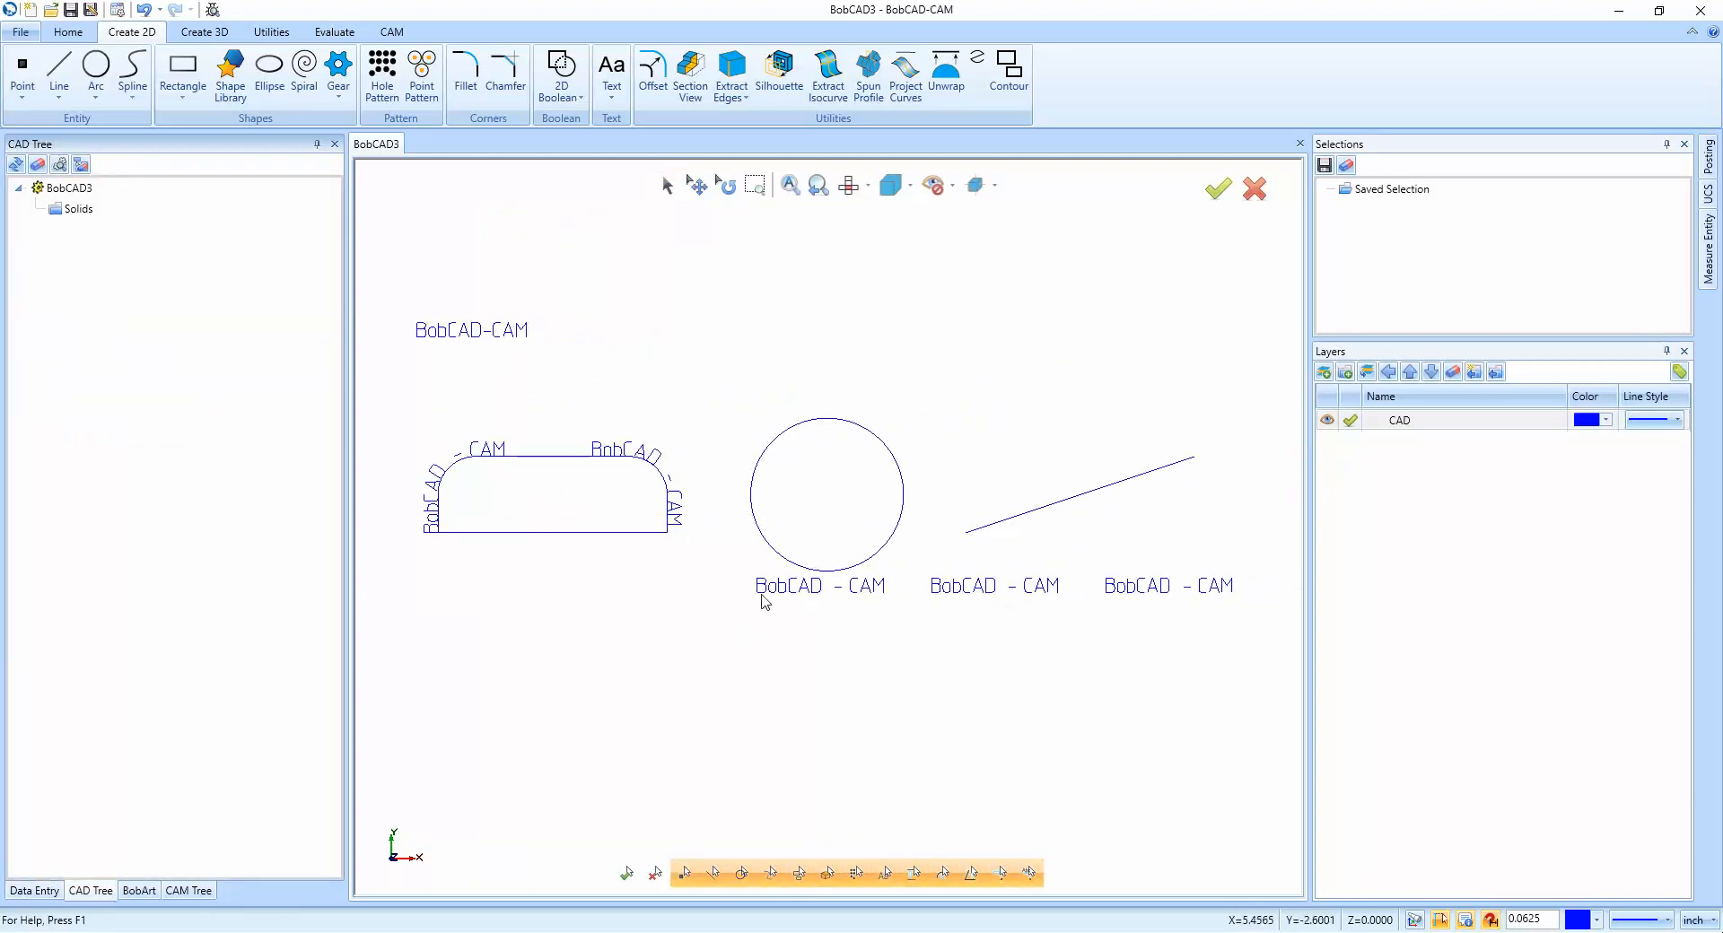
{"action": "left_click", "coordinate": [666, 184]}
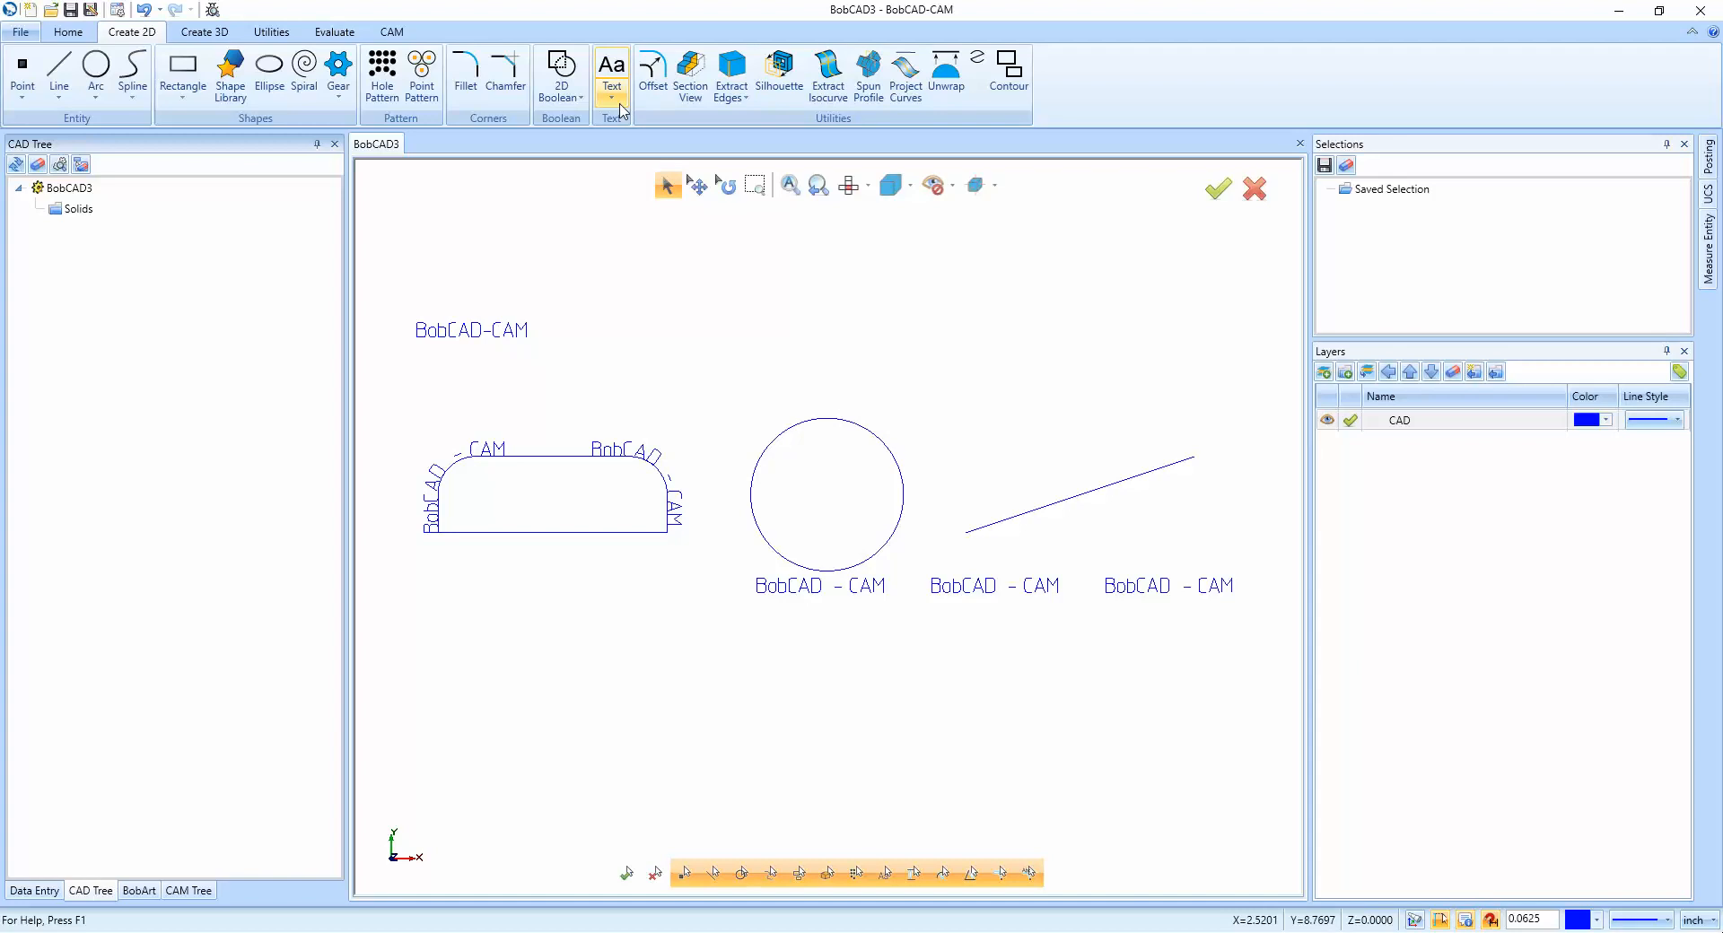
{"action": "left_click", "coordinate": [619, 108]}
{"action": "left_click", "coordinate": [650, 144]}
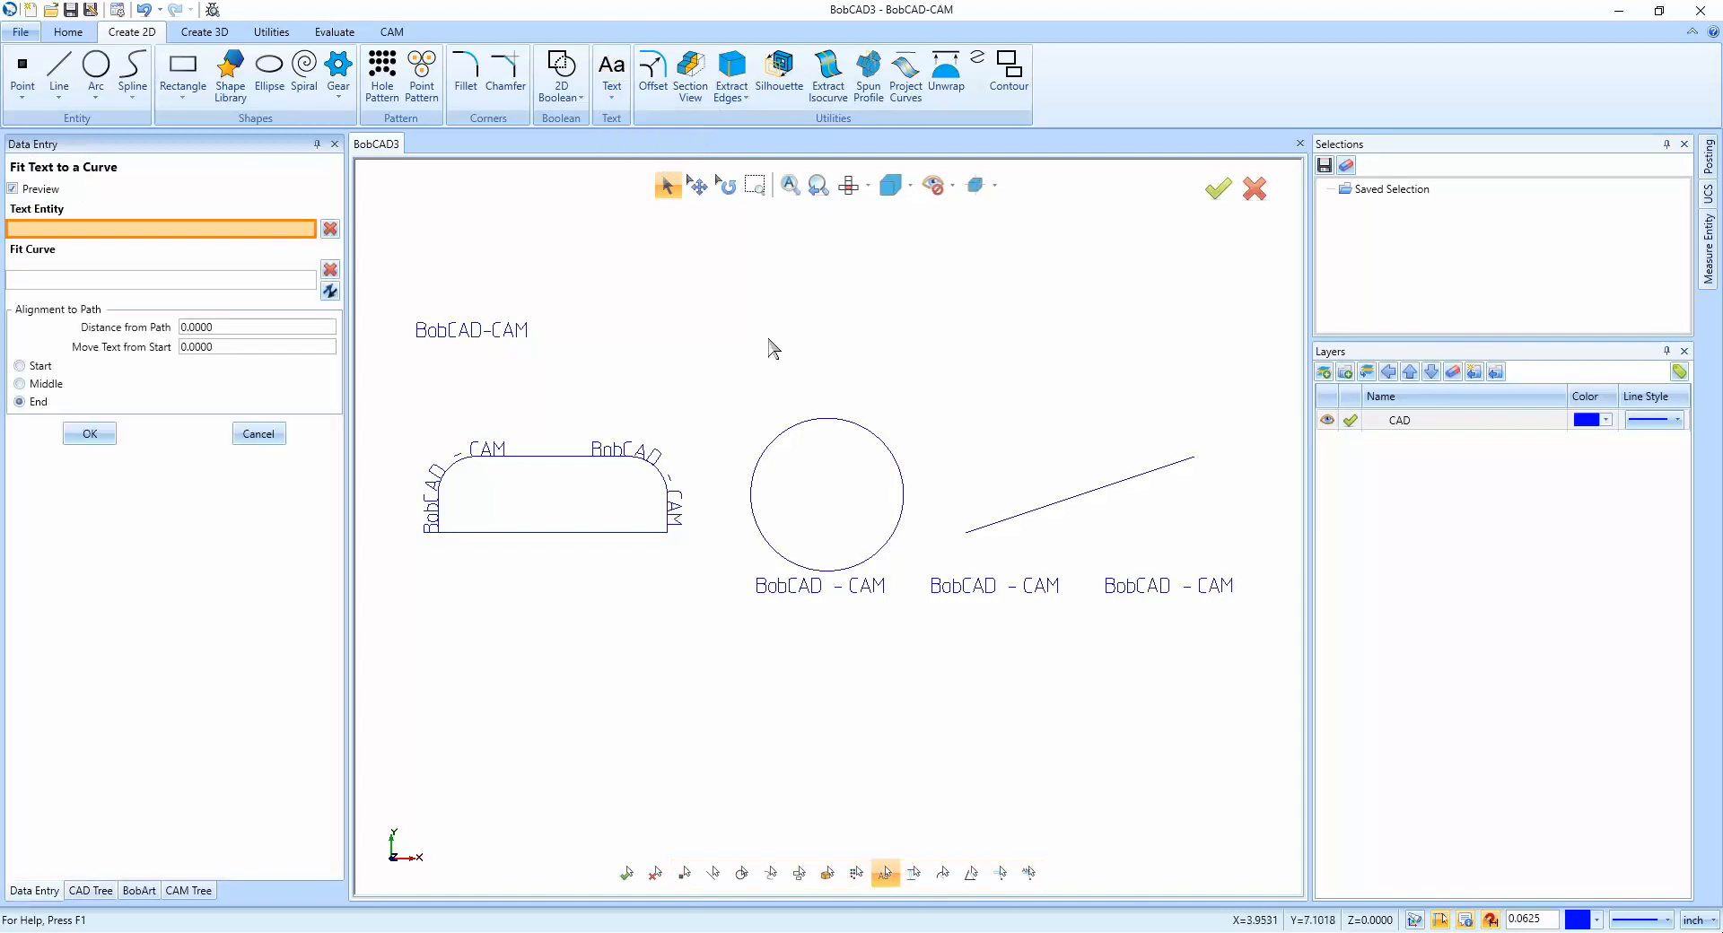
{"action": "left_click", "coordinate": [792, 591]}
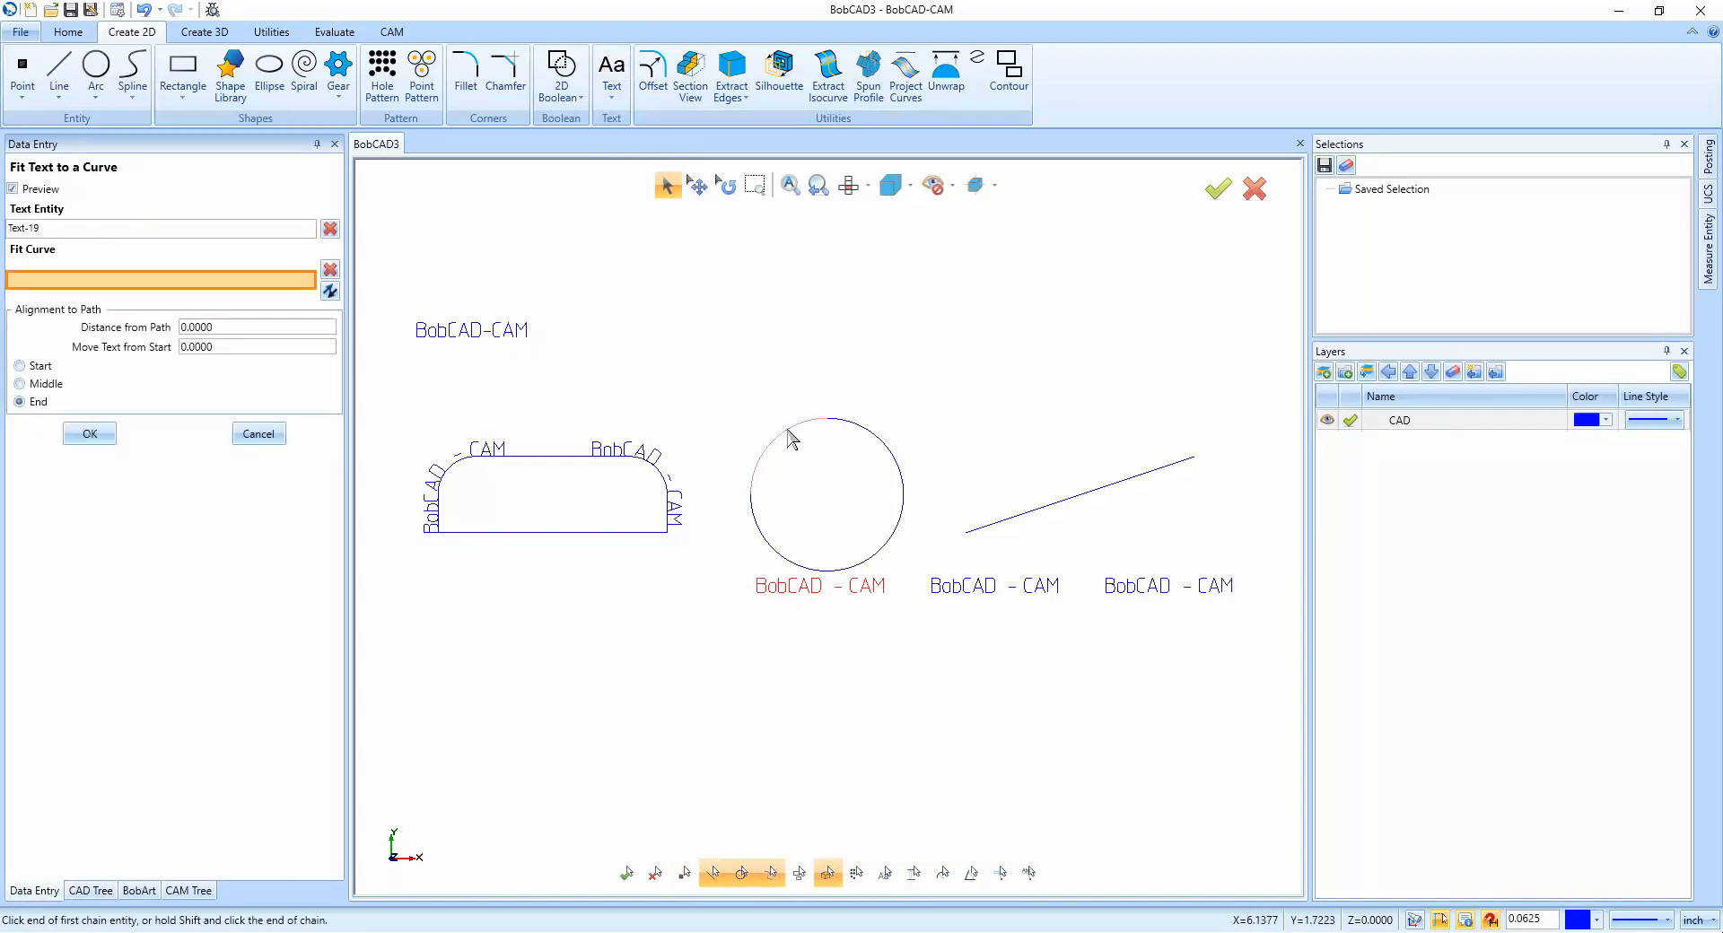
{"action": "left_click", "coordinate": [901, 478]}
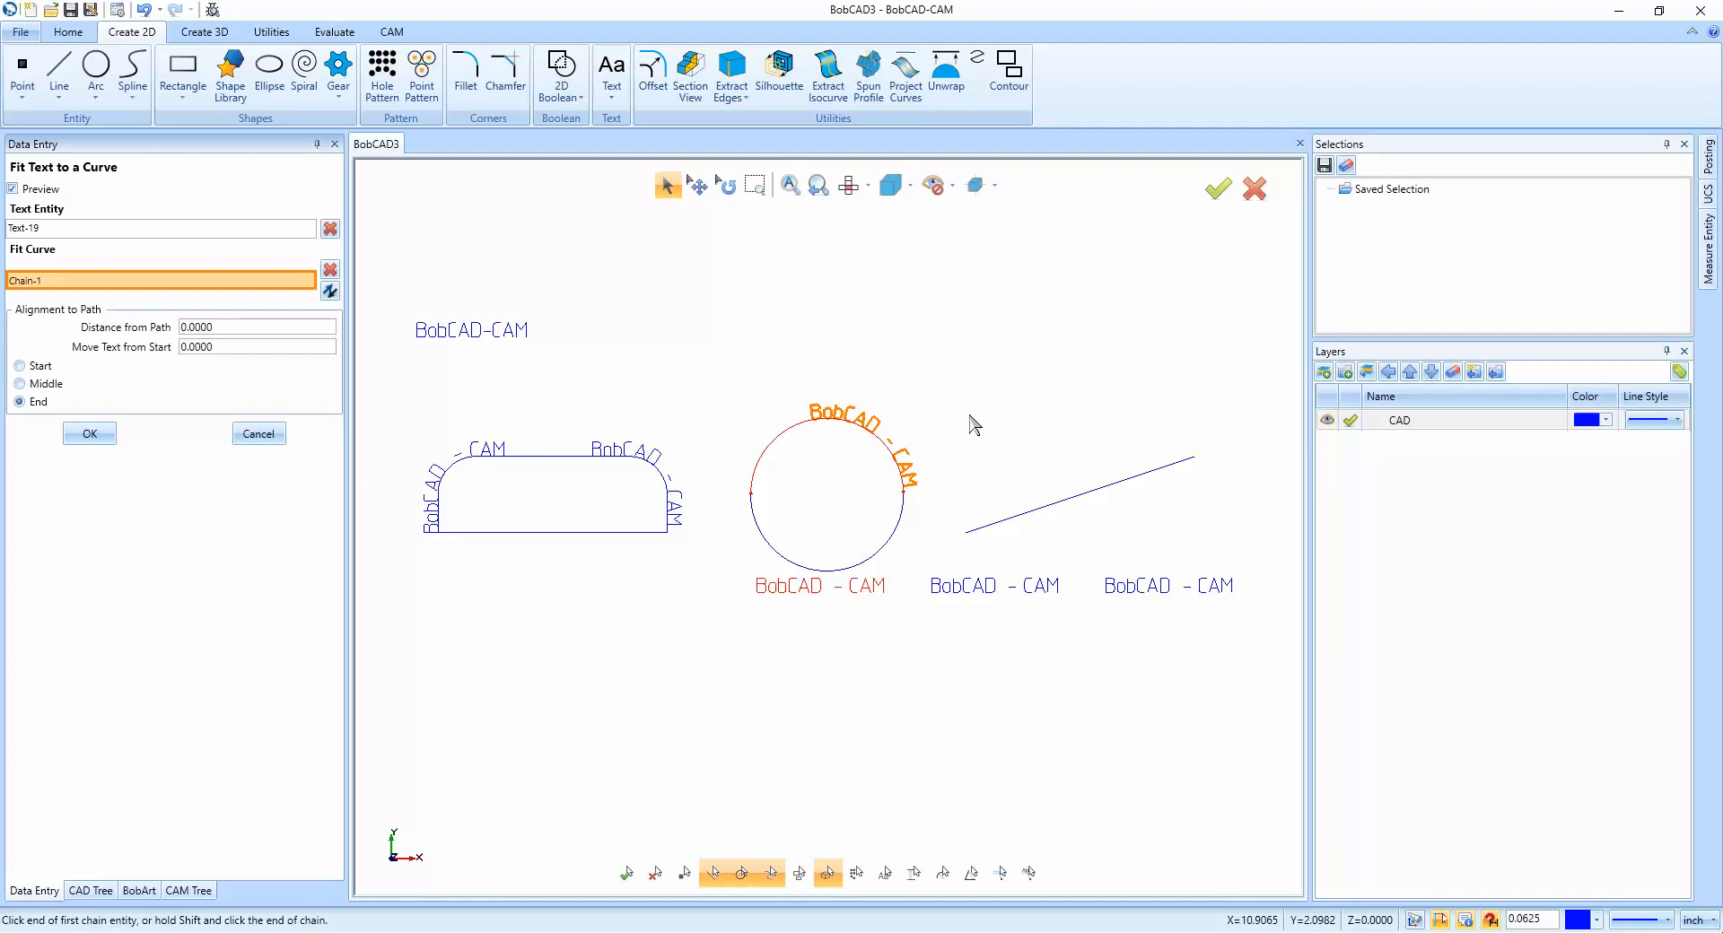
{"action": "left_click", "coordinate": [19, 384]}
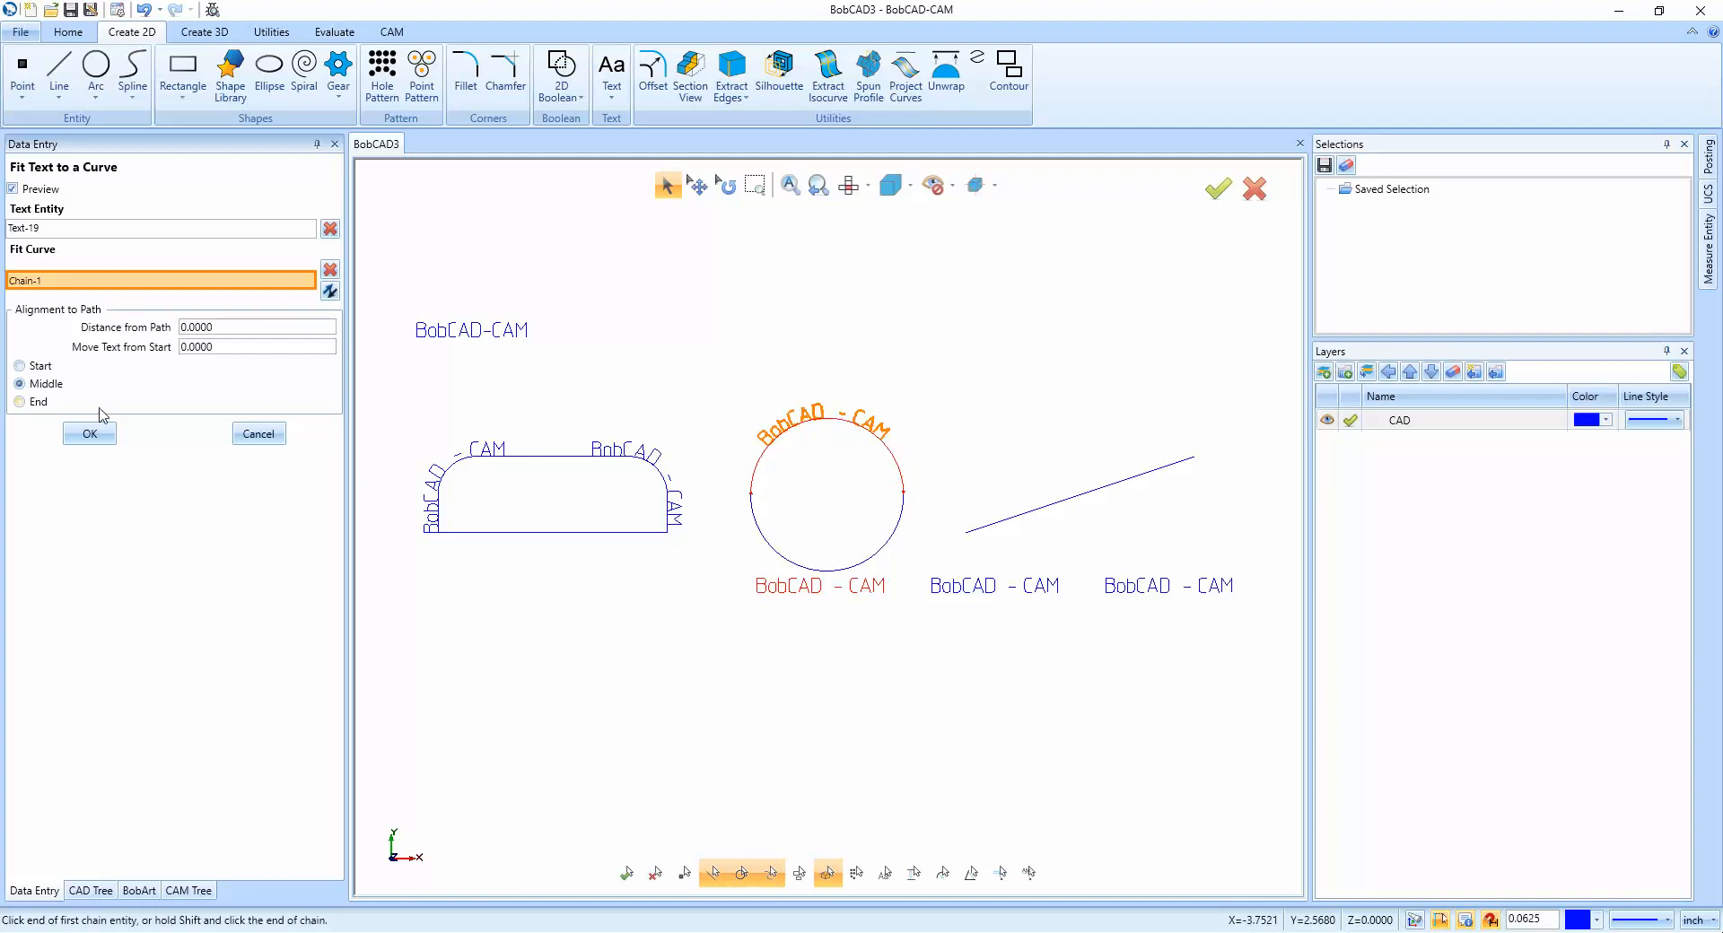
Try the circle's lower half, chained from right to left, as the fit curve in place of the upper half.
{"action": "right_click", "coordinate": [252, 283]}
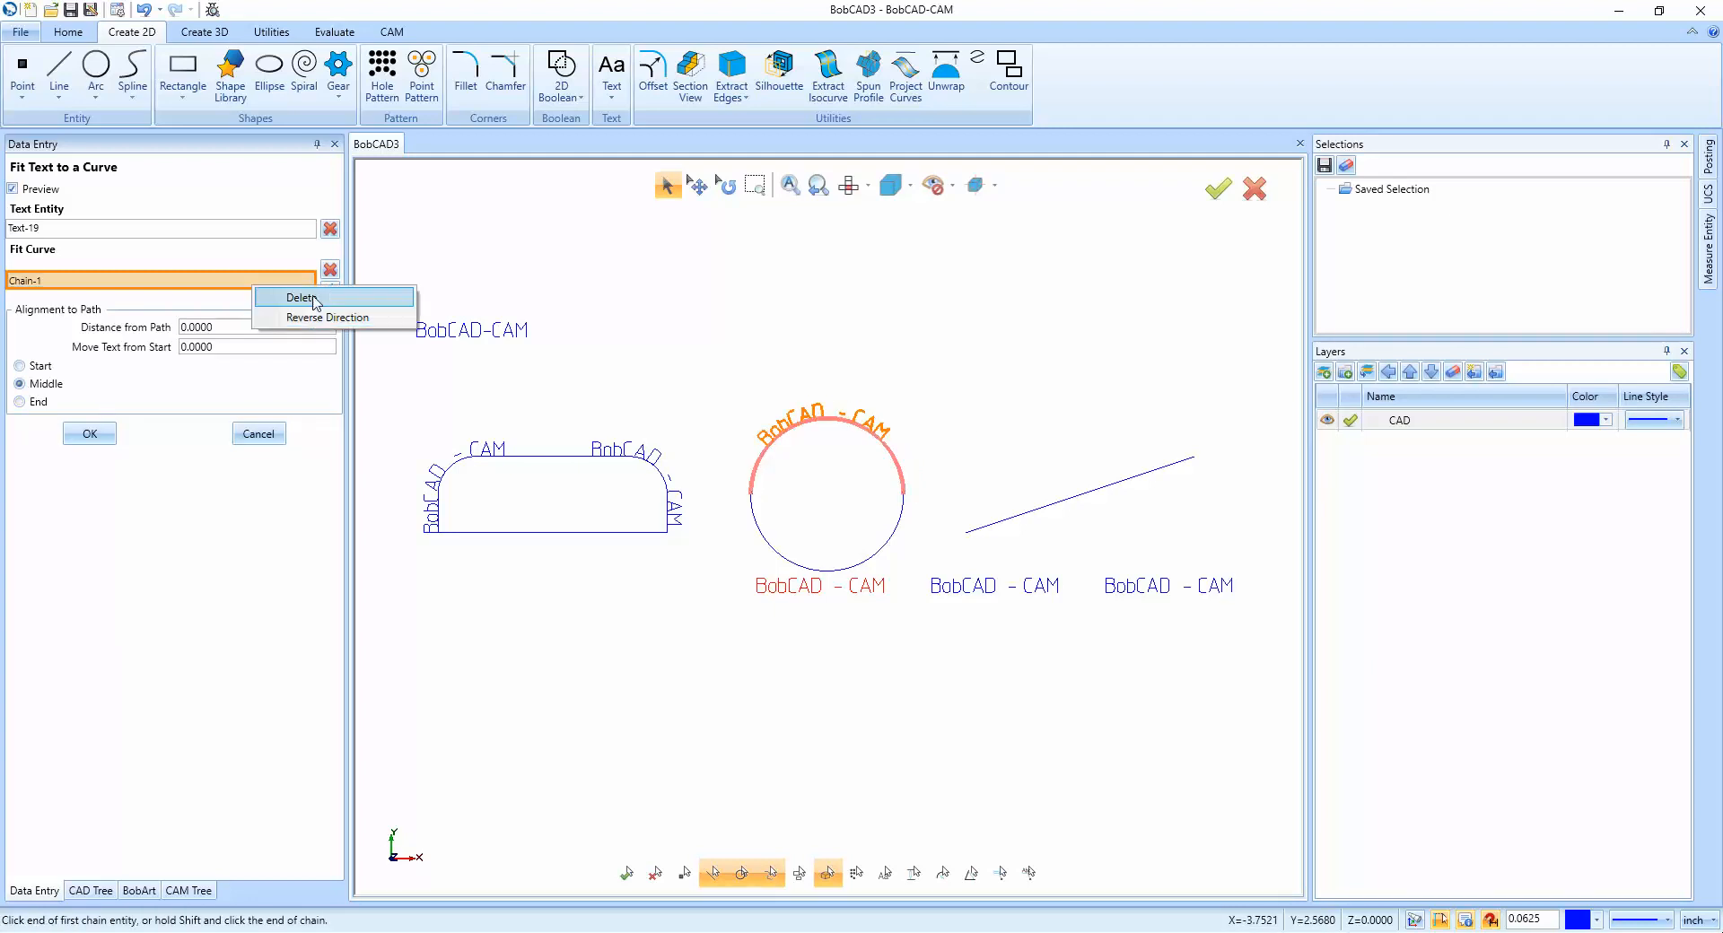
{"action": "left_click", "coordinate": [303, 298]}
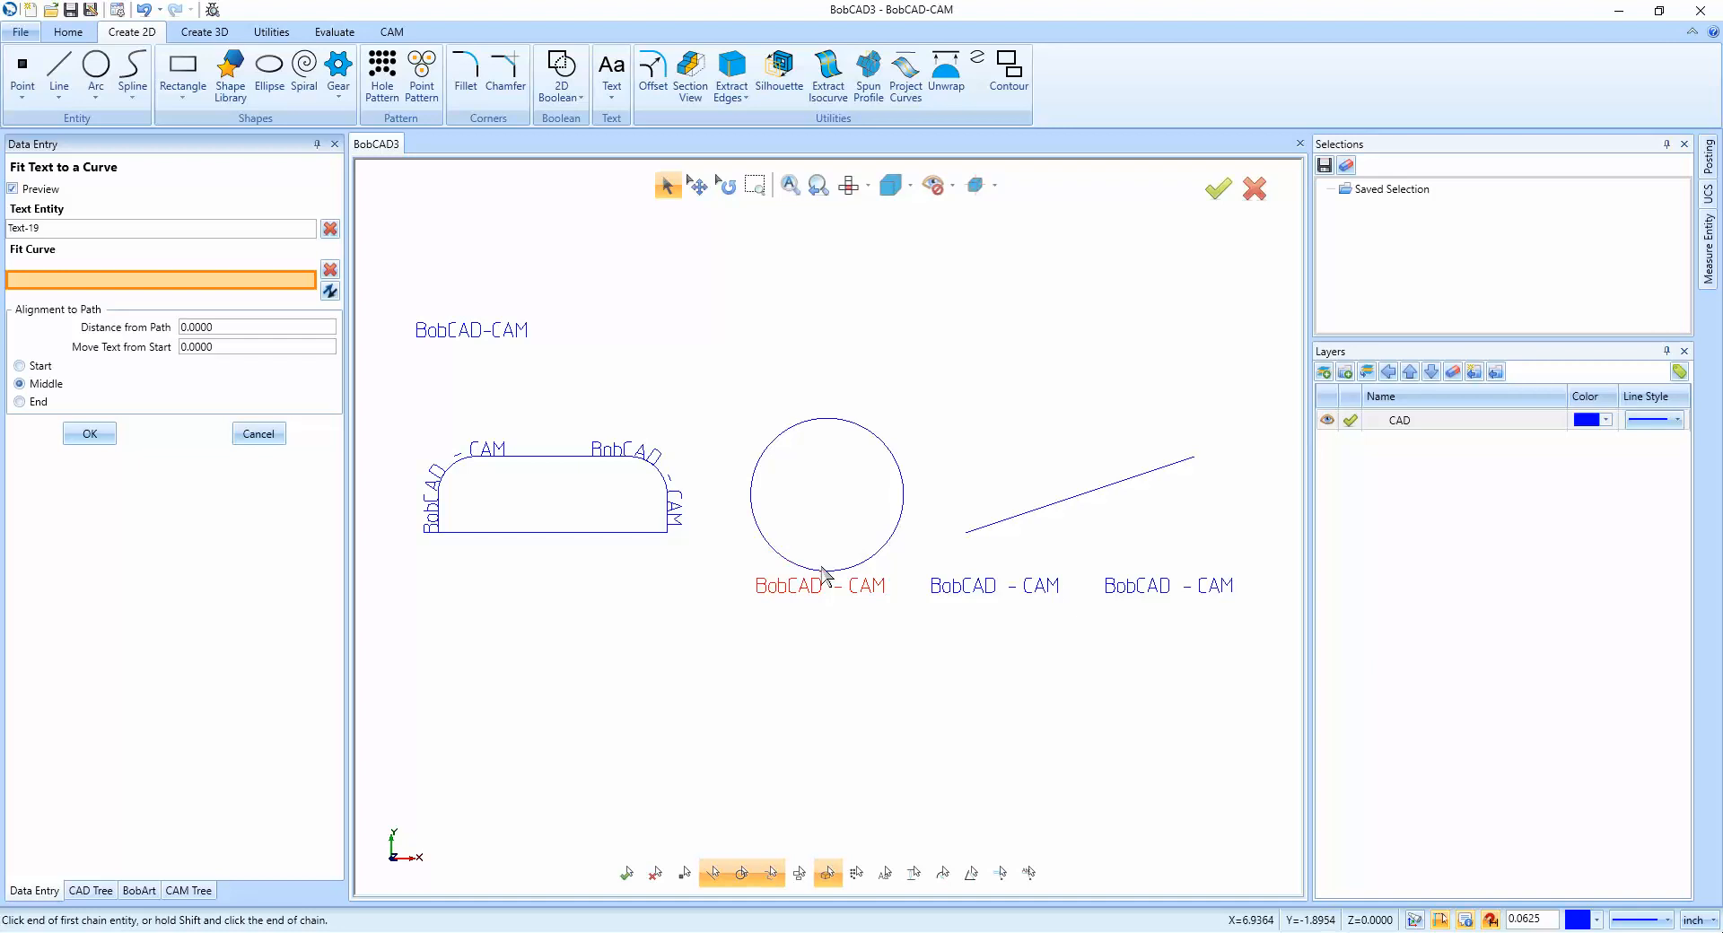
{"action": "left_click", "coordinate": [774, 548]}
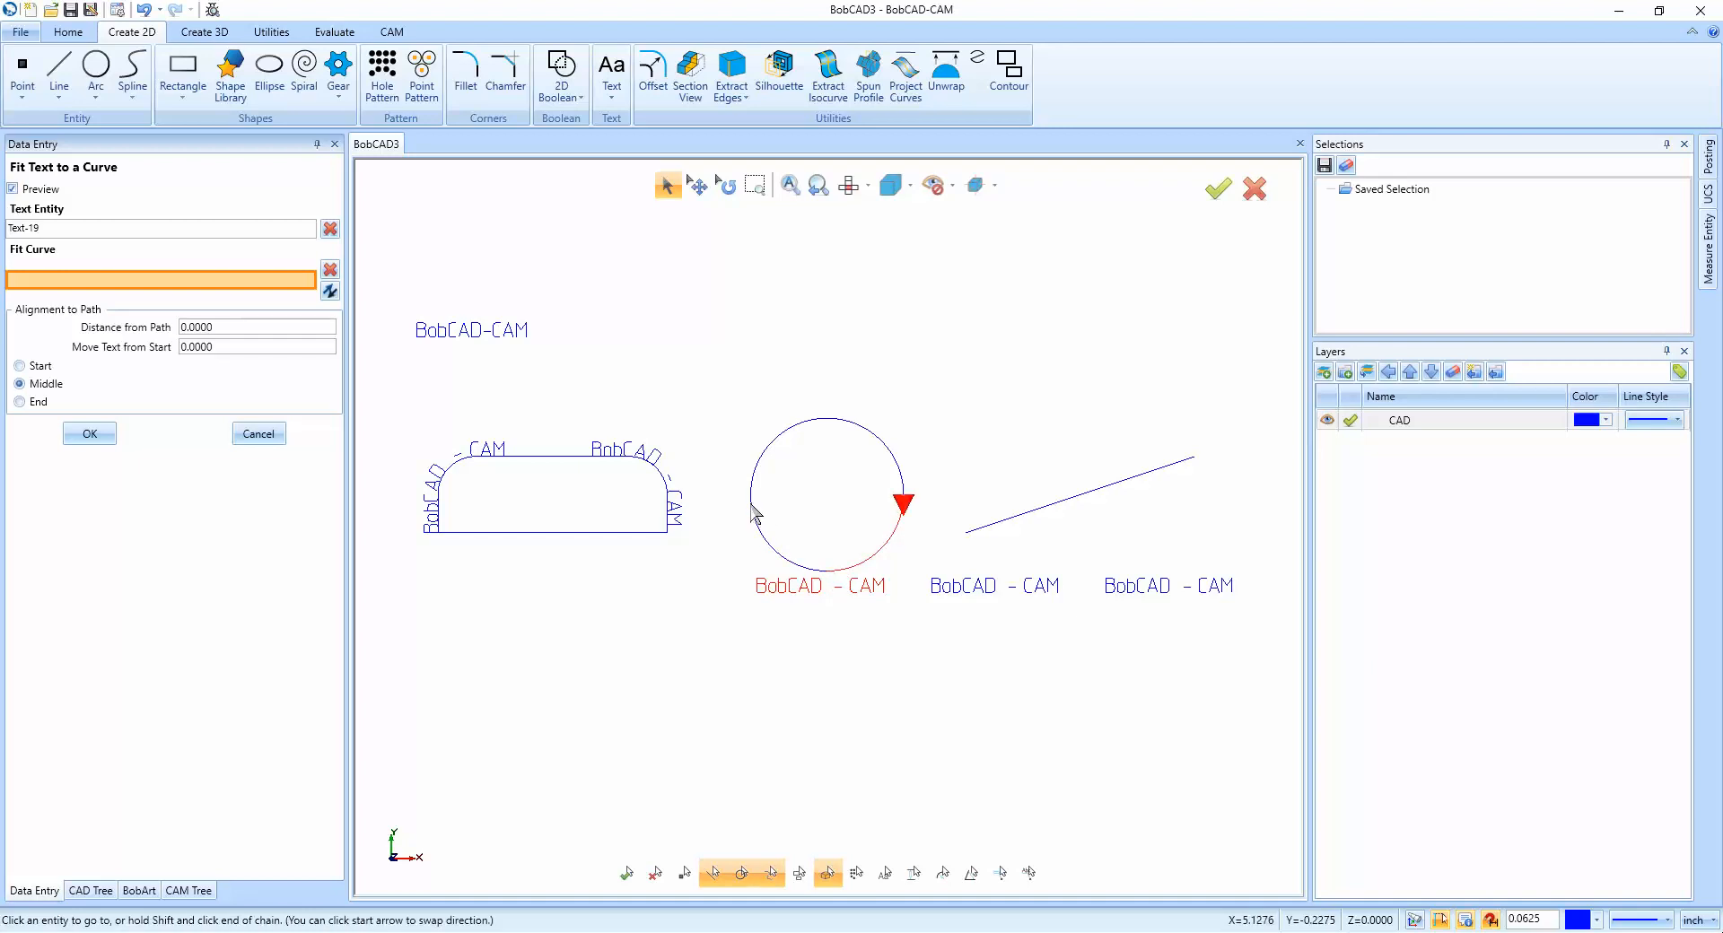
{"action": "left_click", "coordinate": [754, 513]}
{"action": "scroll", "coordinate": [795, 484], "scroll_direction": "down", "scroll_amount": 2}
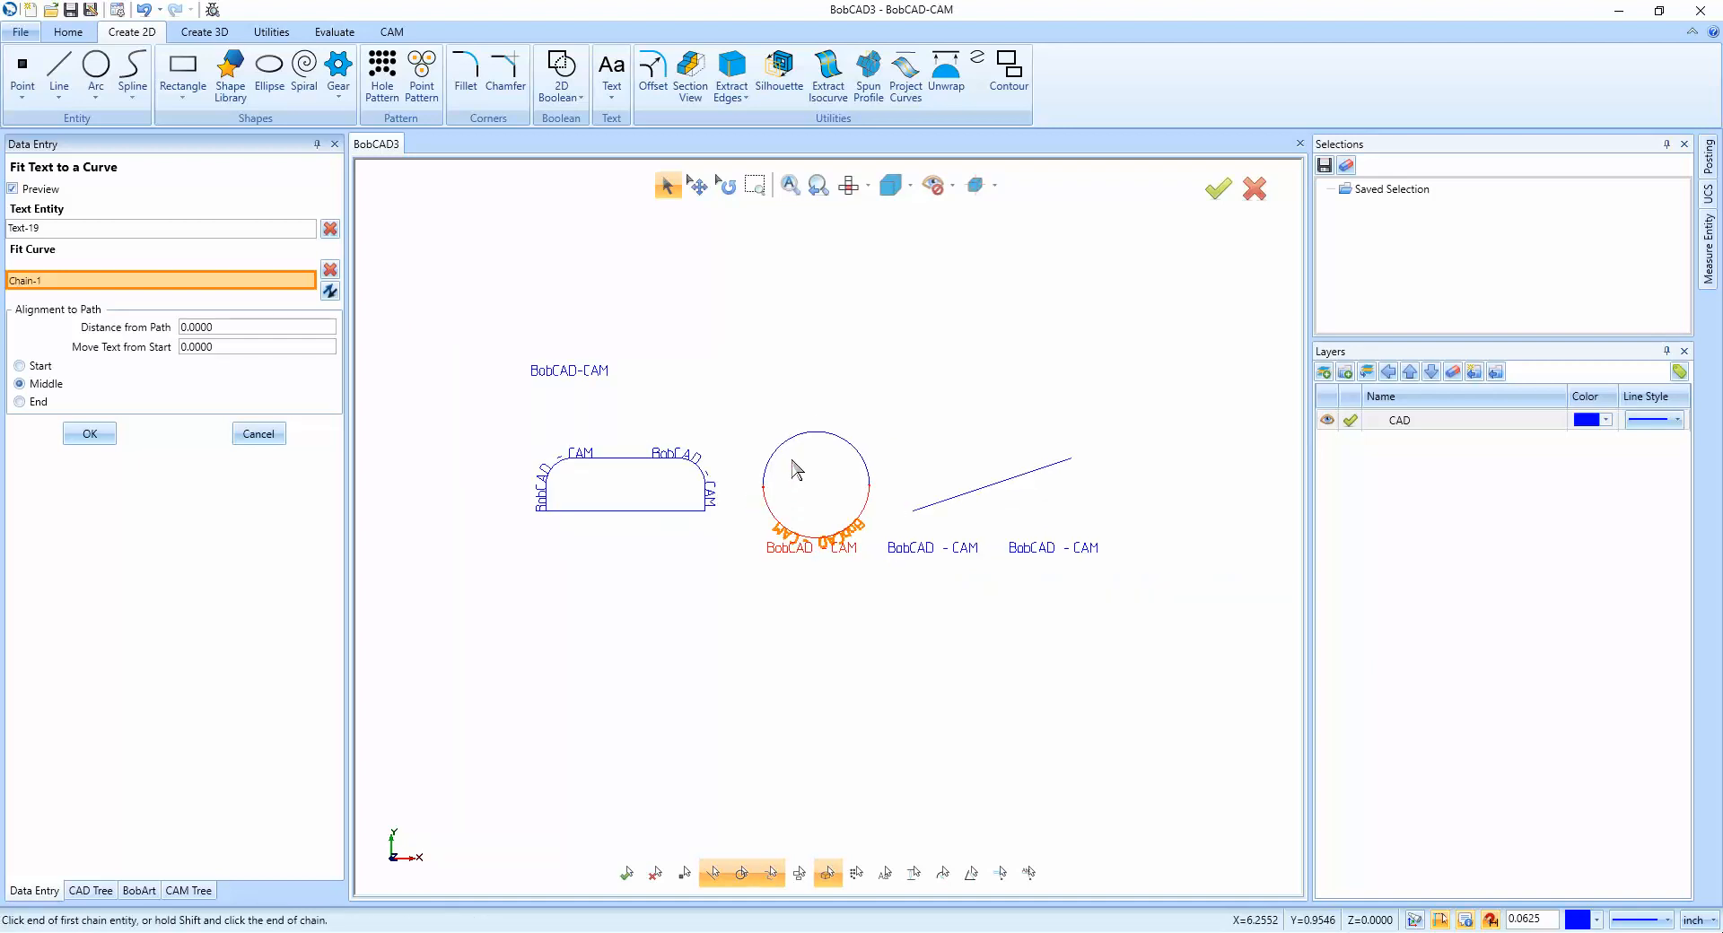
{"action": "scroll", "coordinate": [827, 660], "scroll_direction": "up", "scroll_amount": 2}
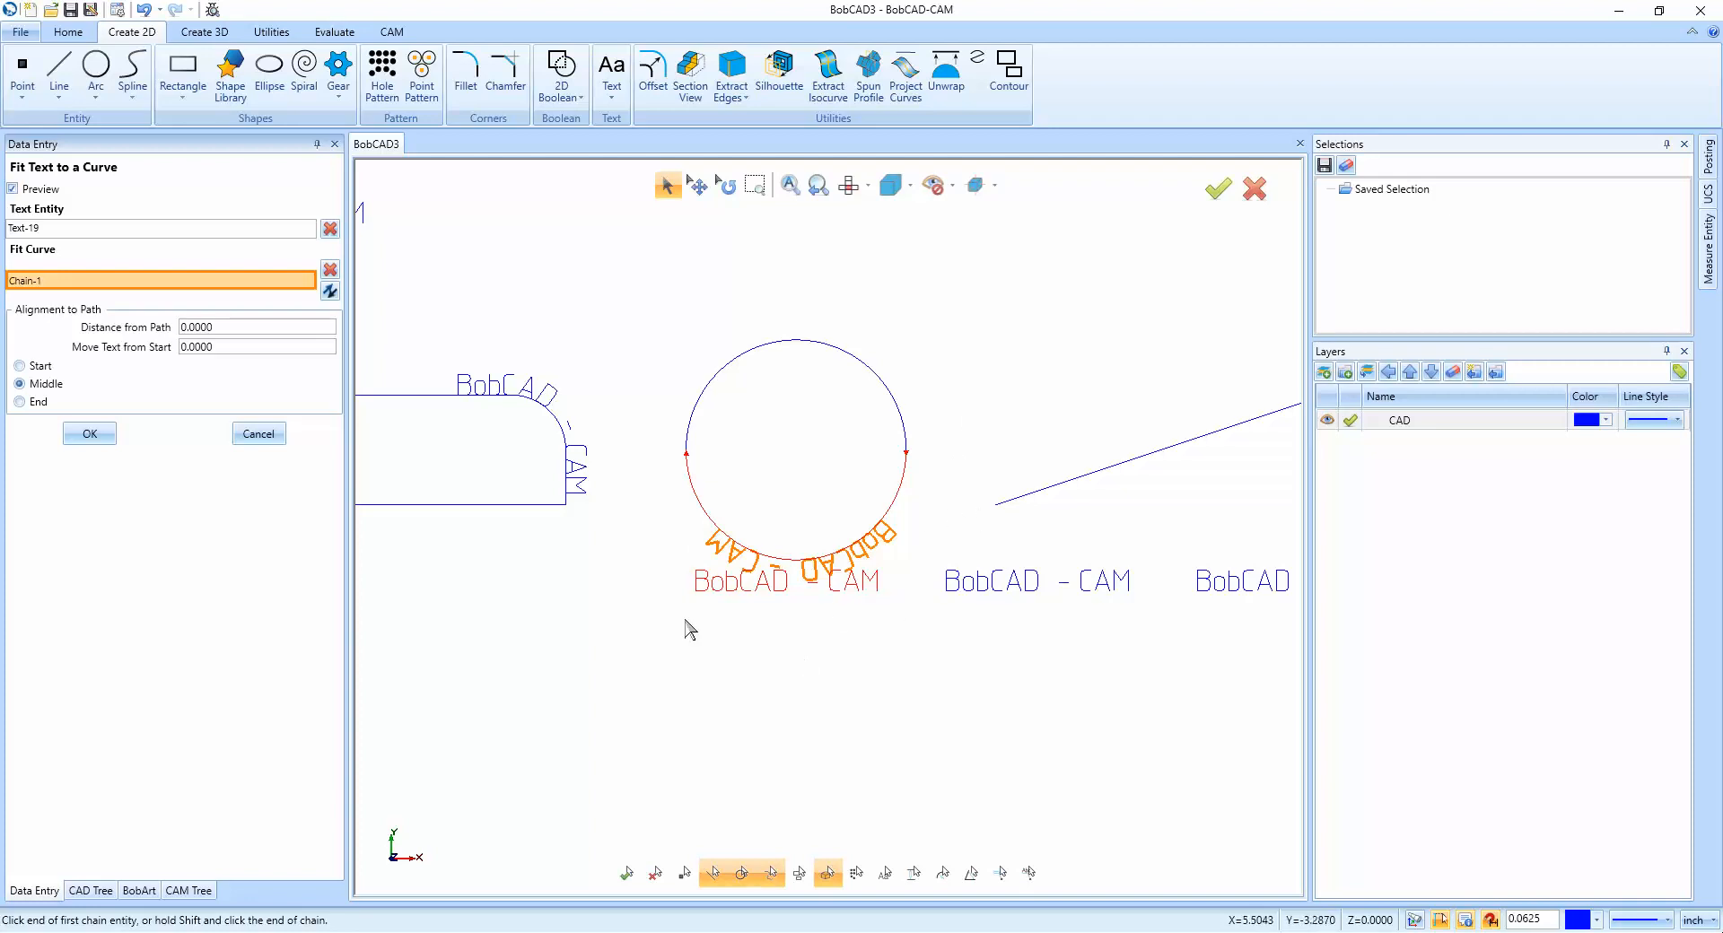
Replace the fit curve with the circle's lower half chained from left to right and apply the text fit.
{"action": "left_click", "coordinate": [339, 289]}
{"action": "left_click", "coordinate": [787, 562]}
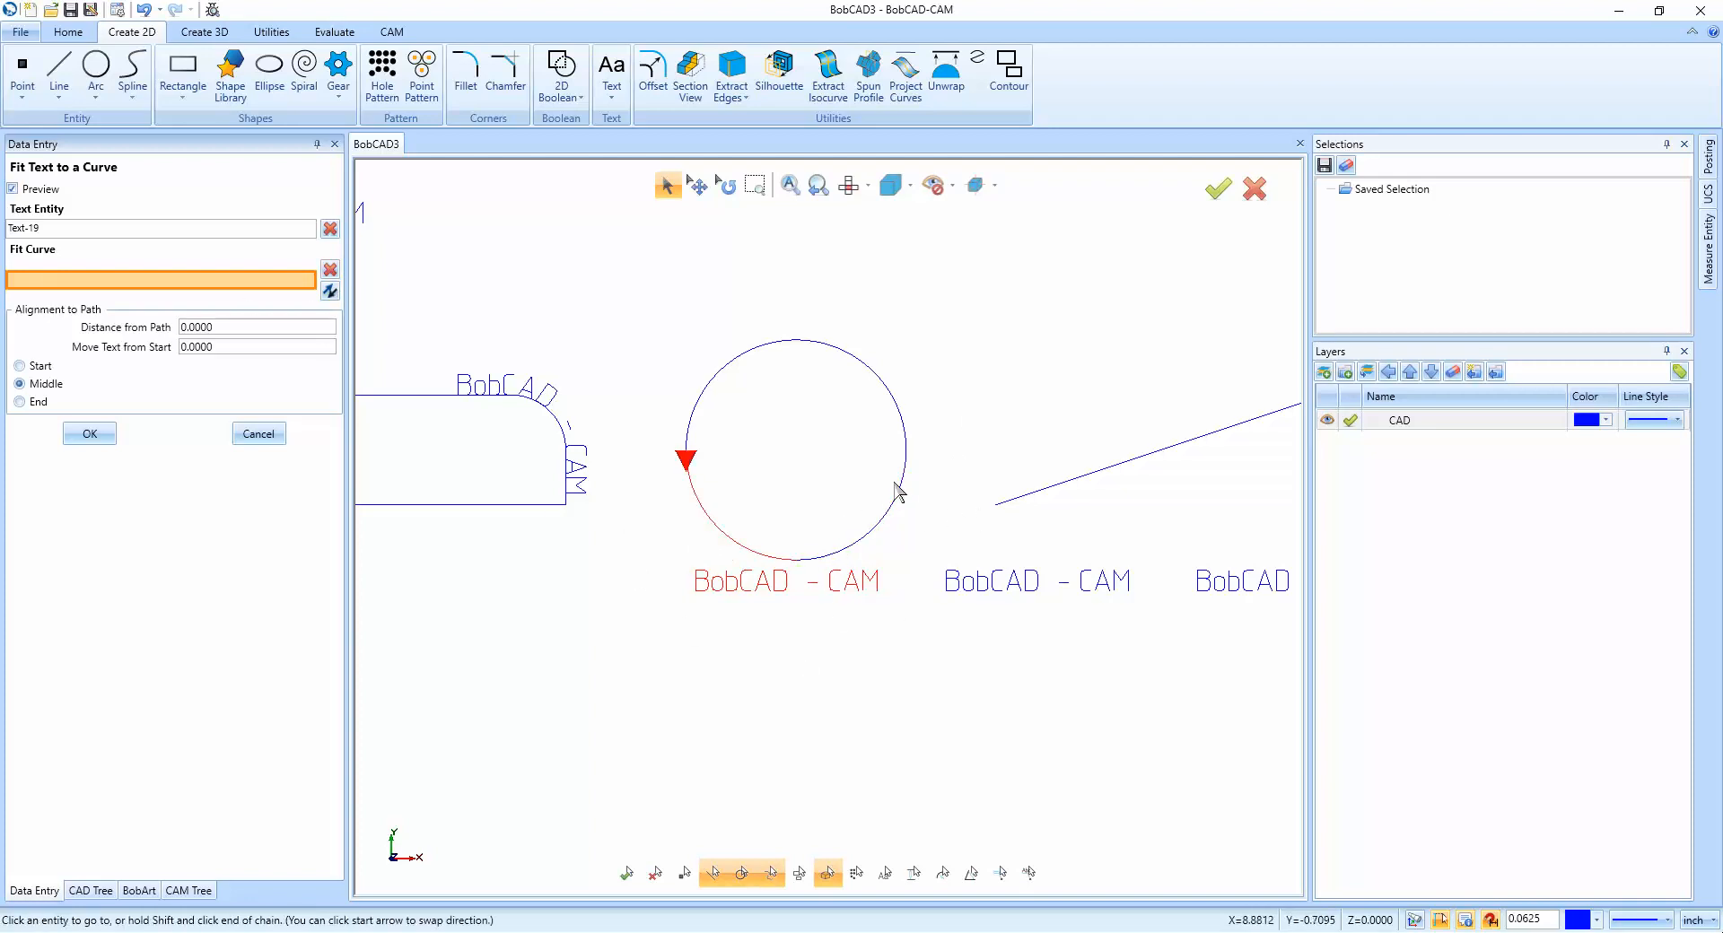
{"action": "left_click", "coordinate": [905, 485]}
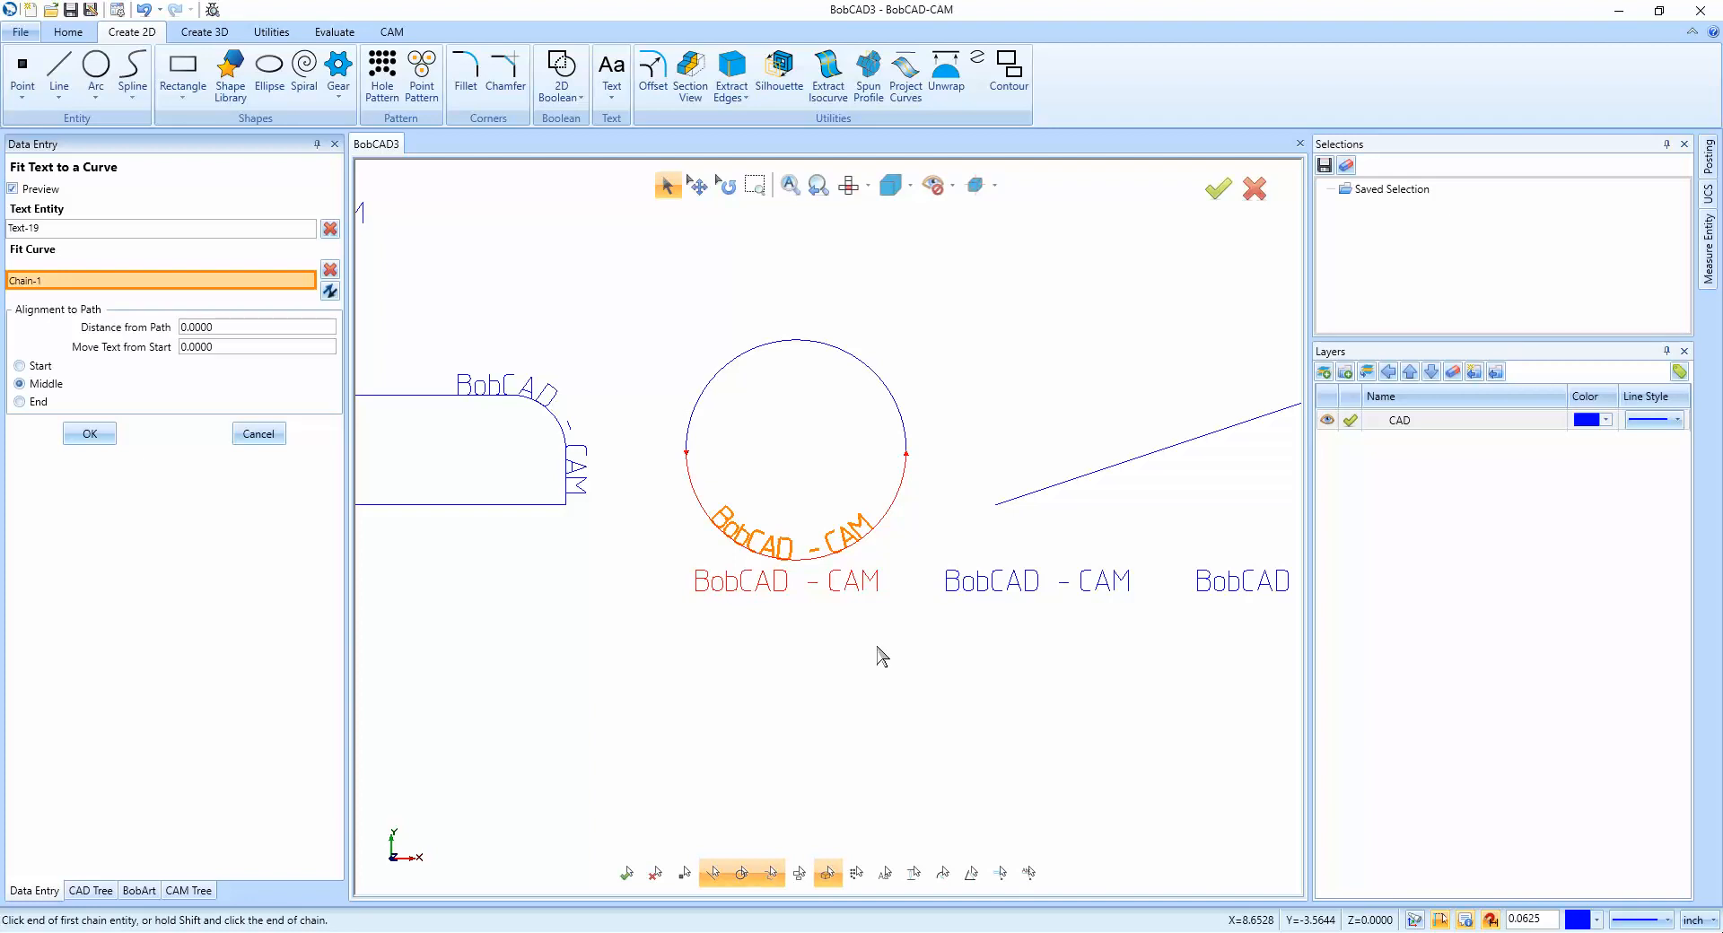
{"action": "left_click", "coordinate": [90, 433]}
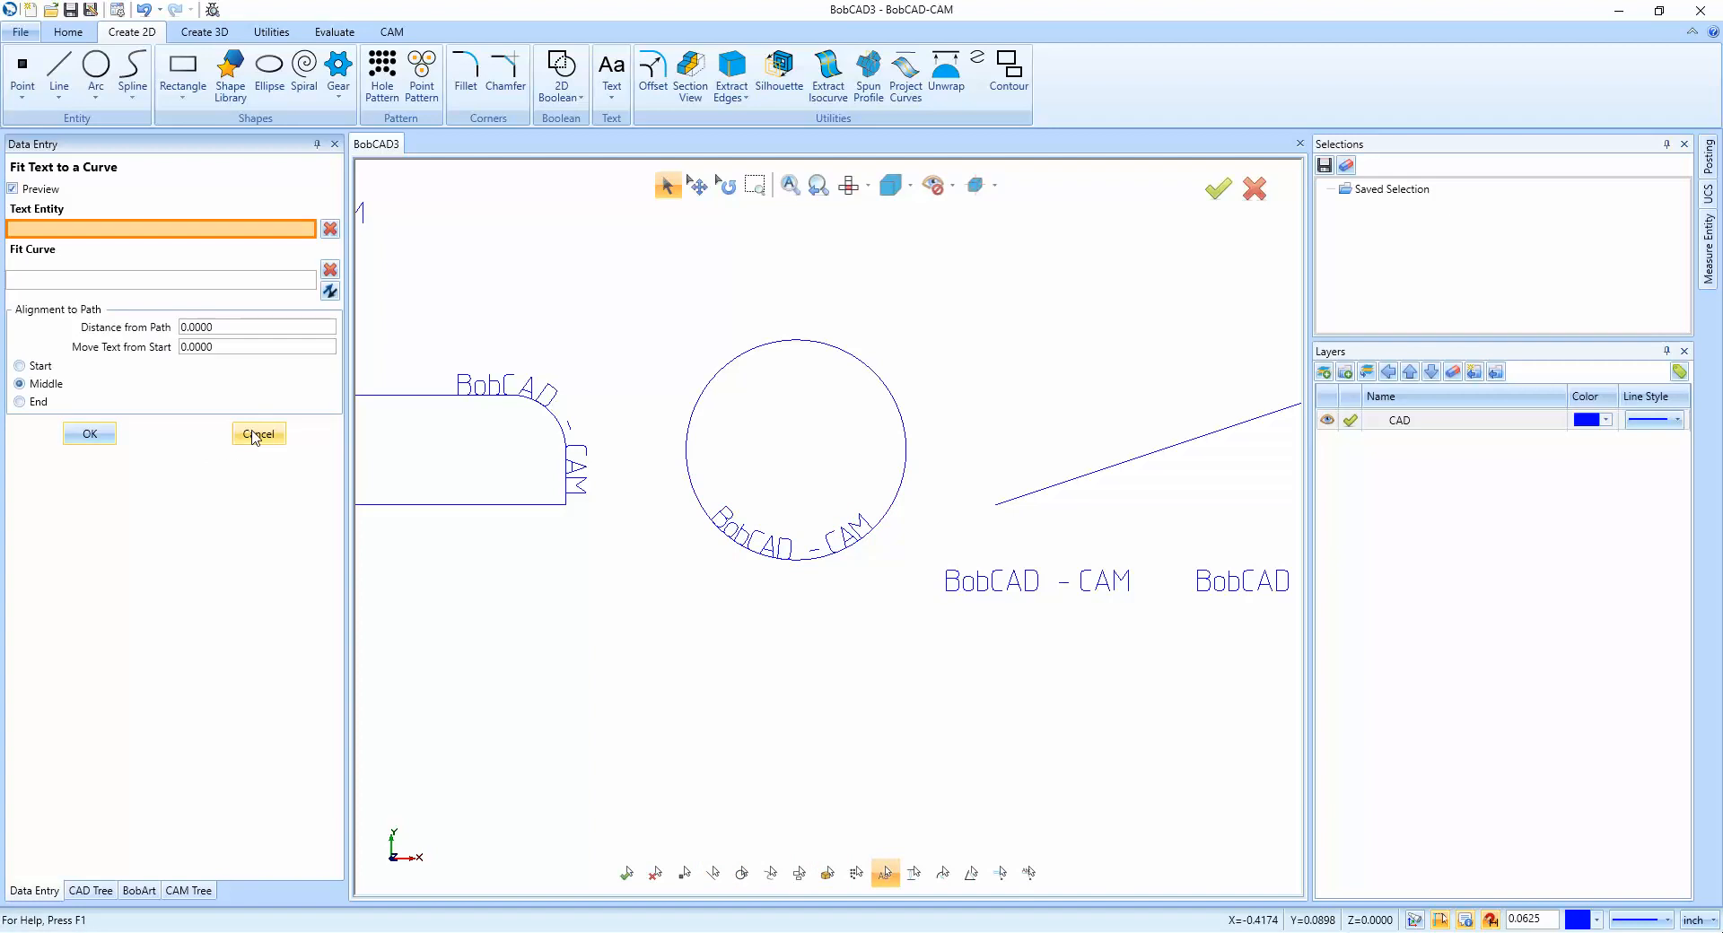
{"action": "left_click", "coordinate": [257, 435]}
Start fitting the text directly below the slanted line to that line, chaining from its lower left end to its upper right end.
{"action": "scroll", "coordinate": [589, 464], "scroll_direction": "down", "scroll_amount": 1}
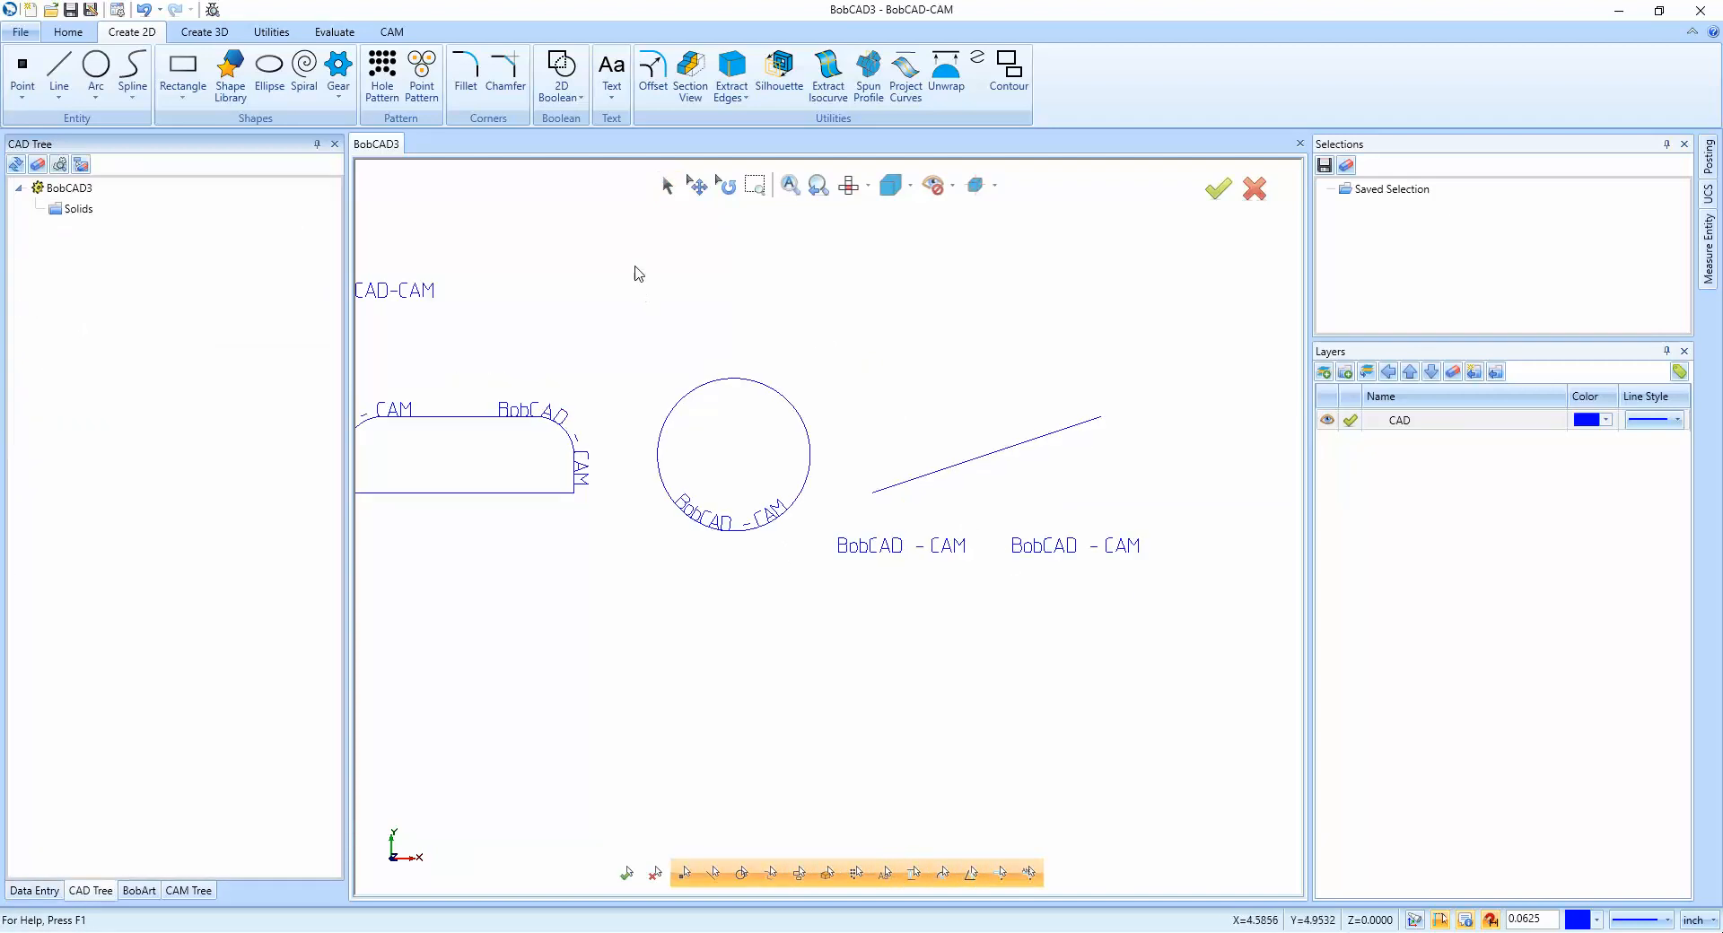
{"action": "left_click", "coordinate": [611, 93]}
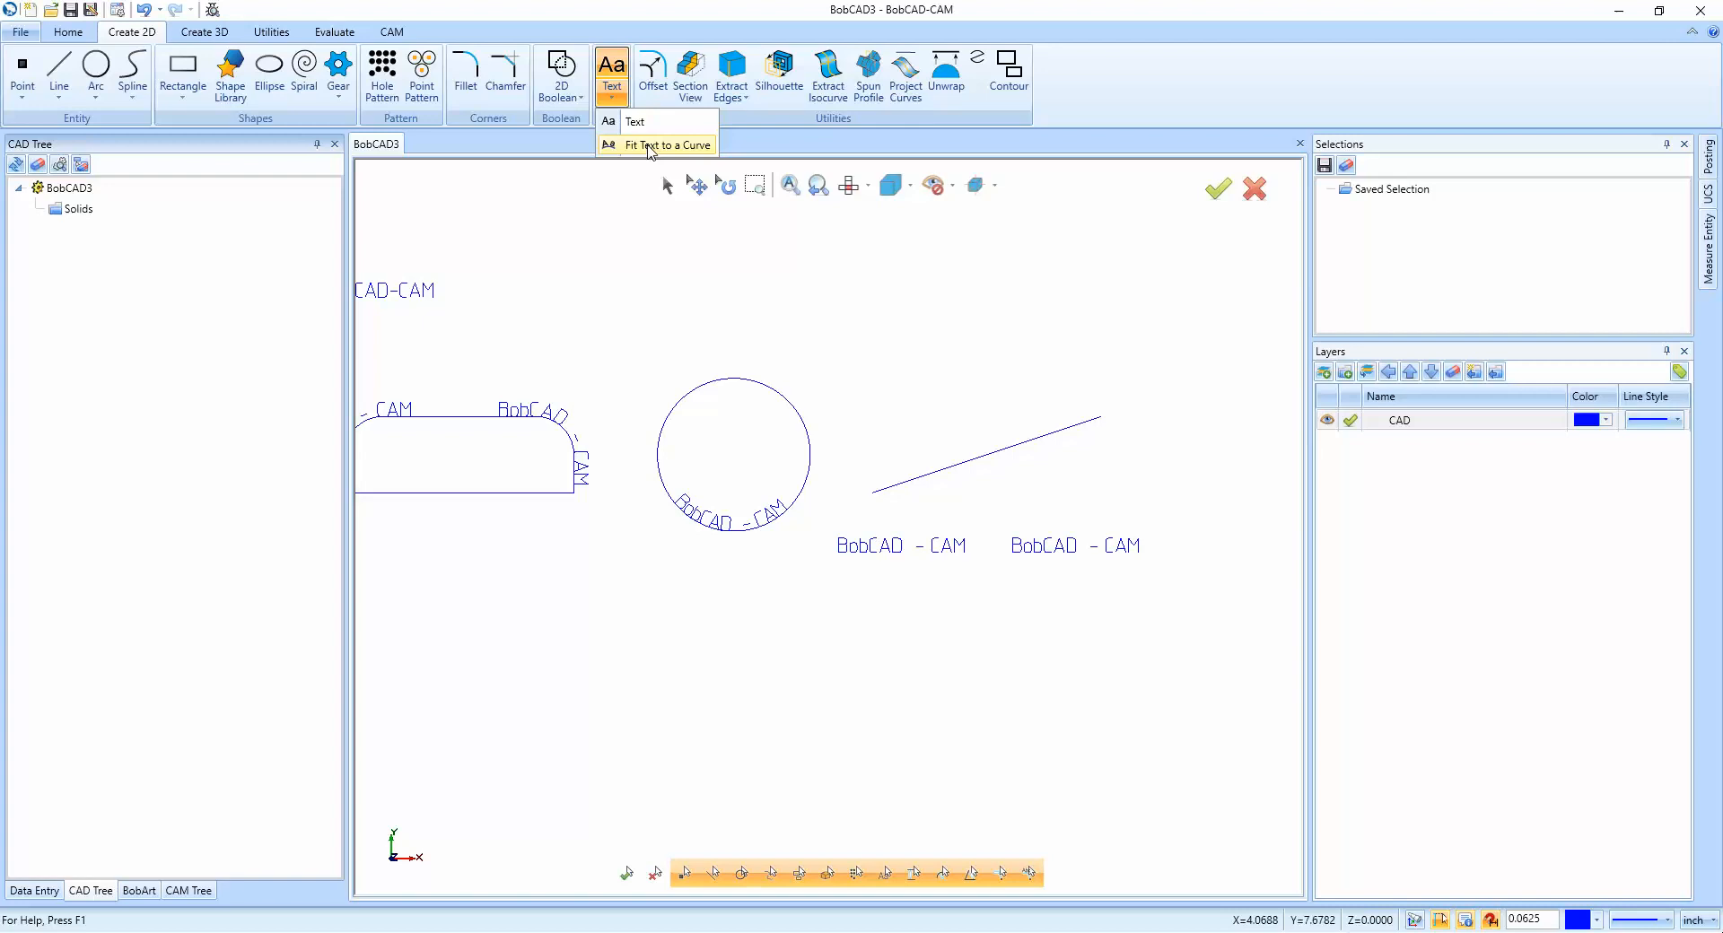
{"action": "left_click", "coordinate": [650, 145]}
{"action": "left_click", "coordinate": [892, 549]}
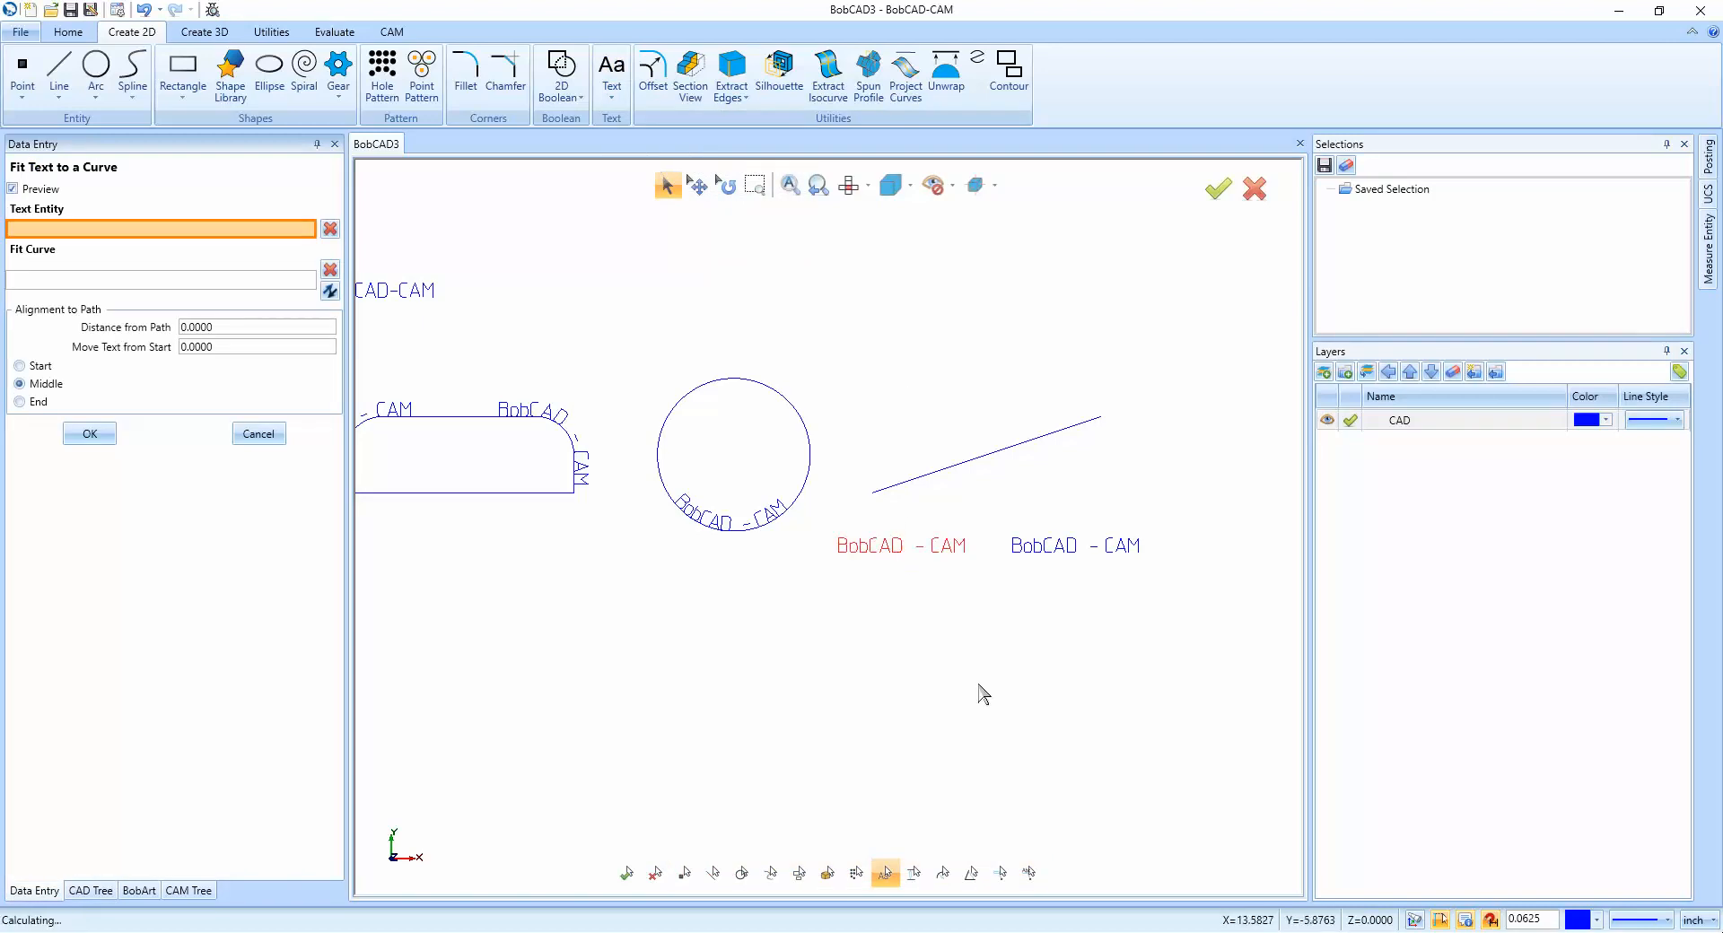
{"action": "left_click", "coordinate": [1090, 422]}
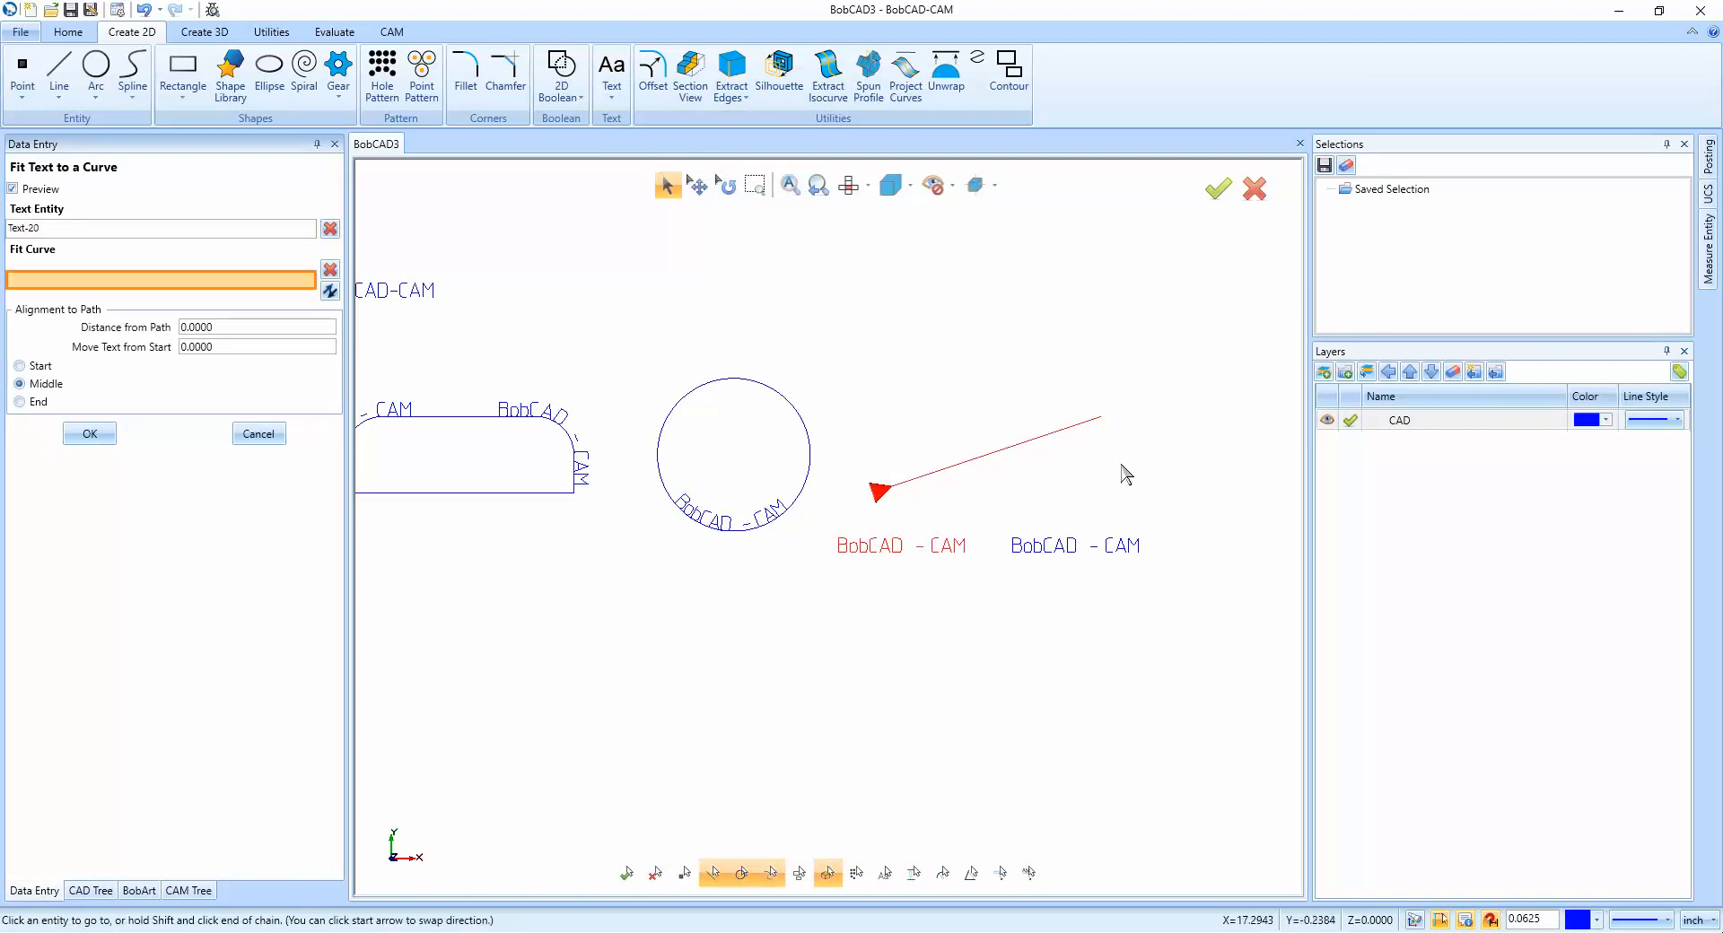
{"action": "left_click", "coordinate": [1122, 465]}
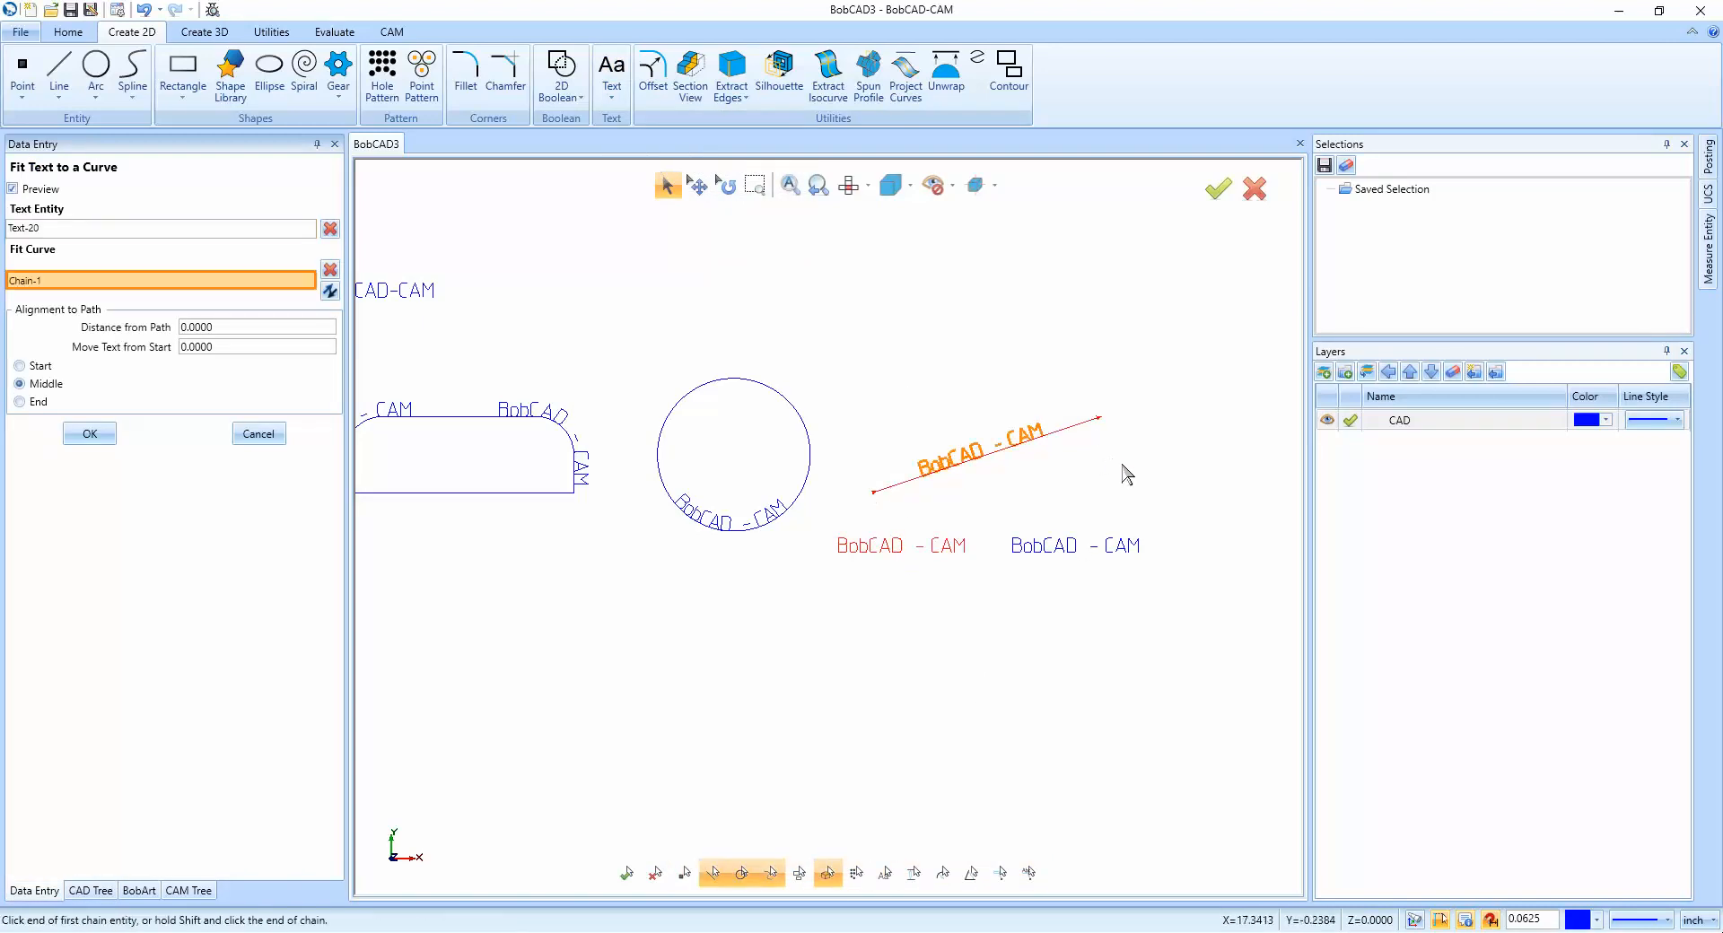
Try the Start and Middle alignments for the text on the slanted line, set it to End and apply the fit.
{"action": "left_click", "coordinate": [20, 366]}
{"action": "left_click", "coordinate": [20, 384]}
{"action": "left_click", "coordinate": [20, 402]}
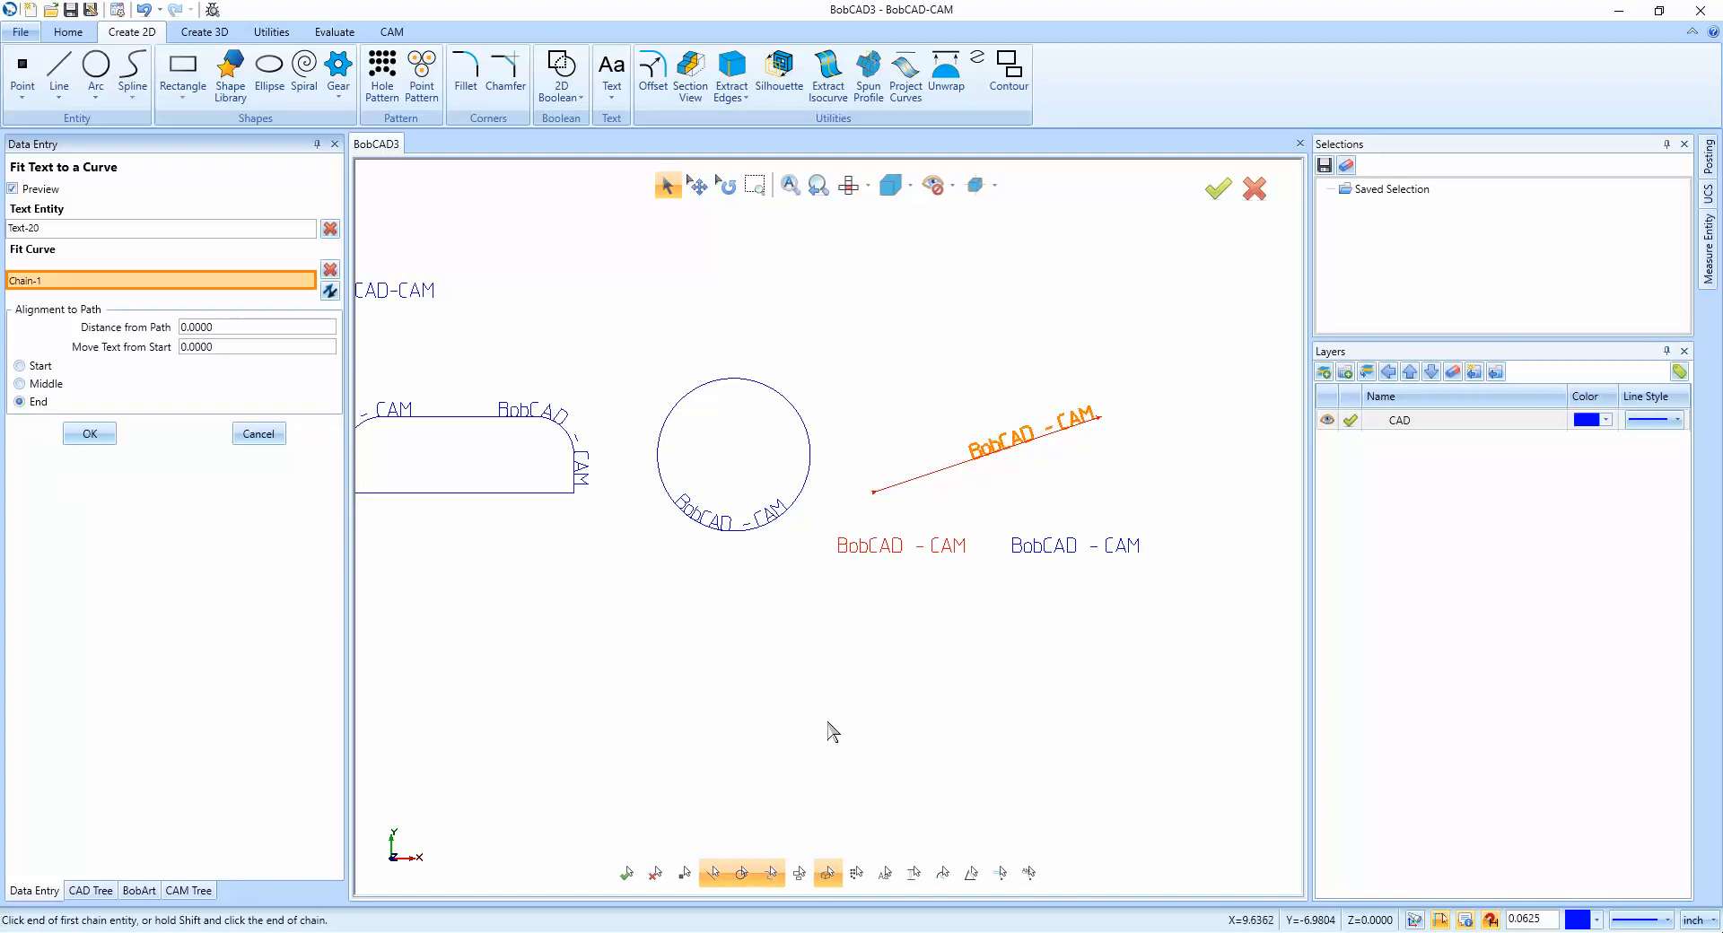
{"action": "scroll", "coordinate": [829, 732], "scroll_direction": "down", "scroll_amount": 2}
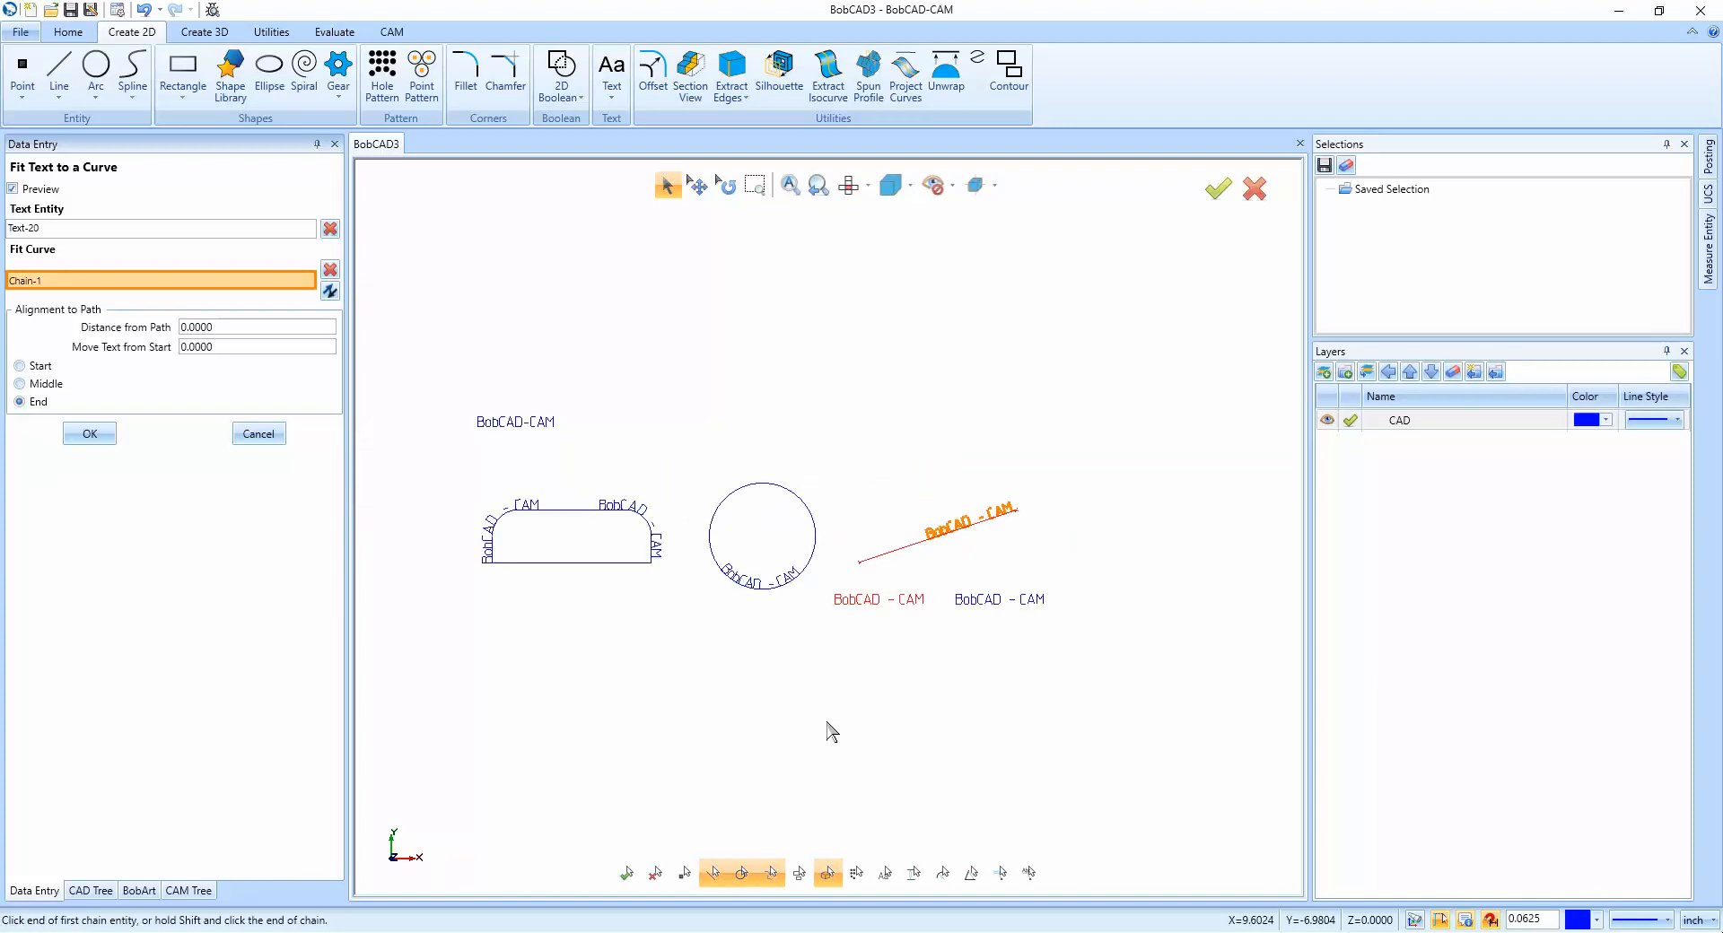
{"action": "left_click", "coordinate": [94, 434]}
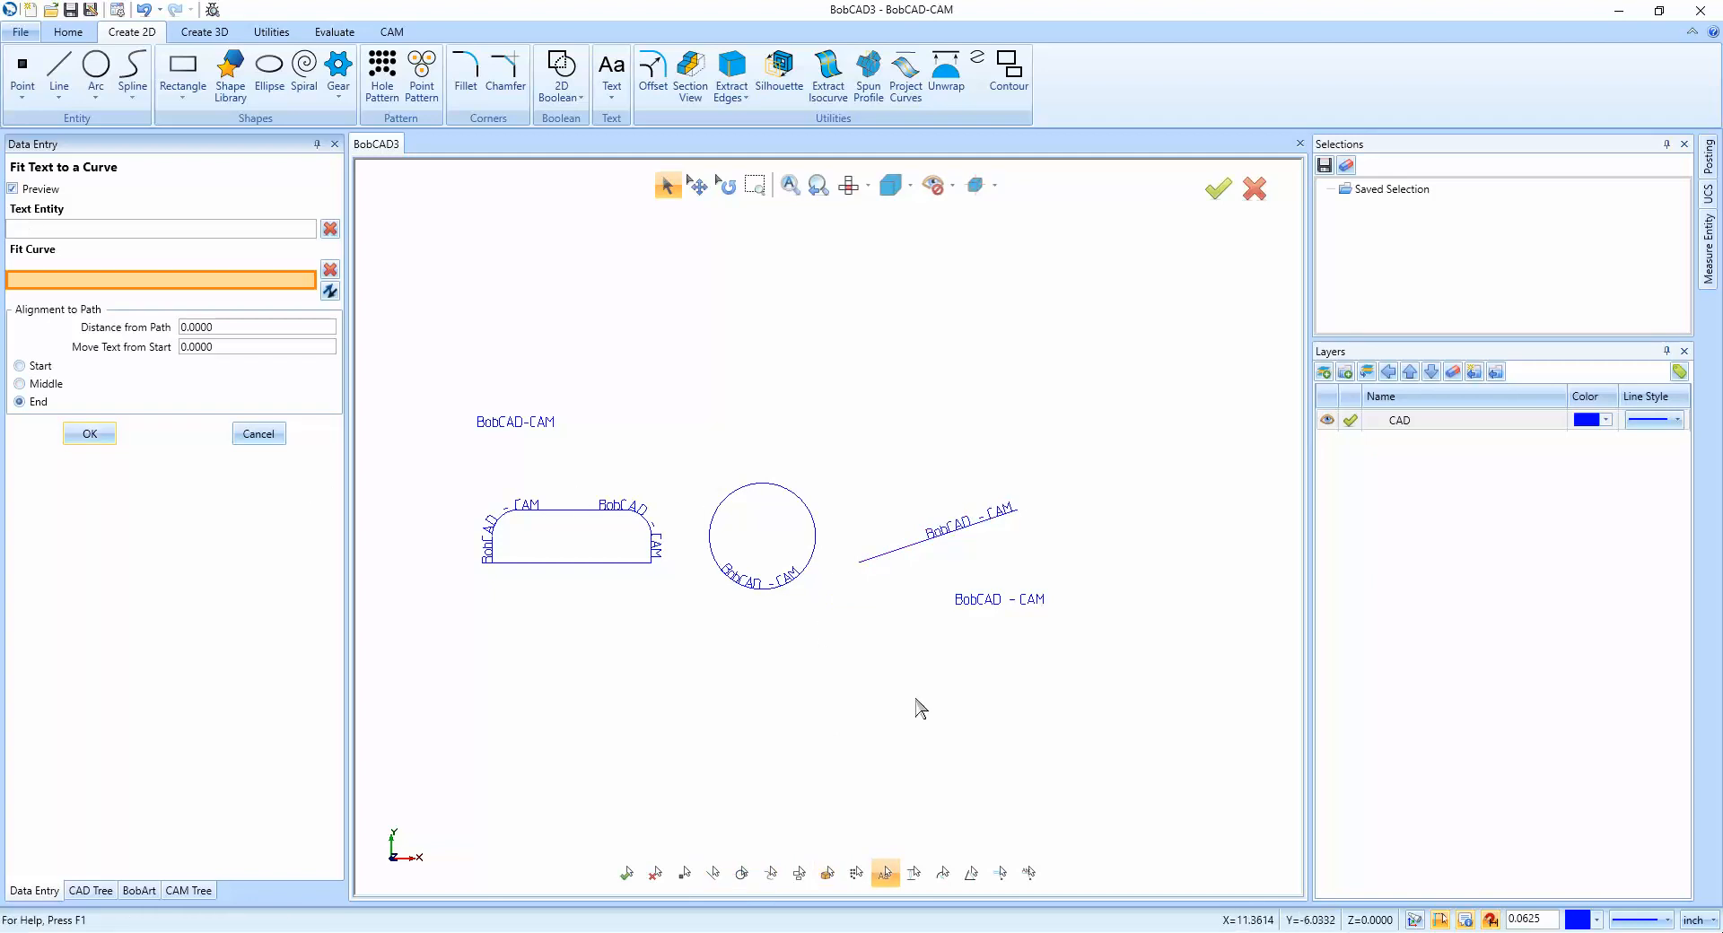